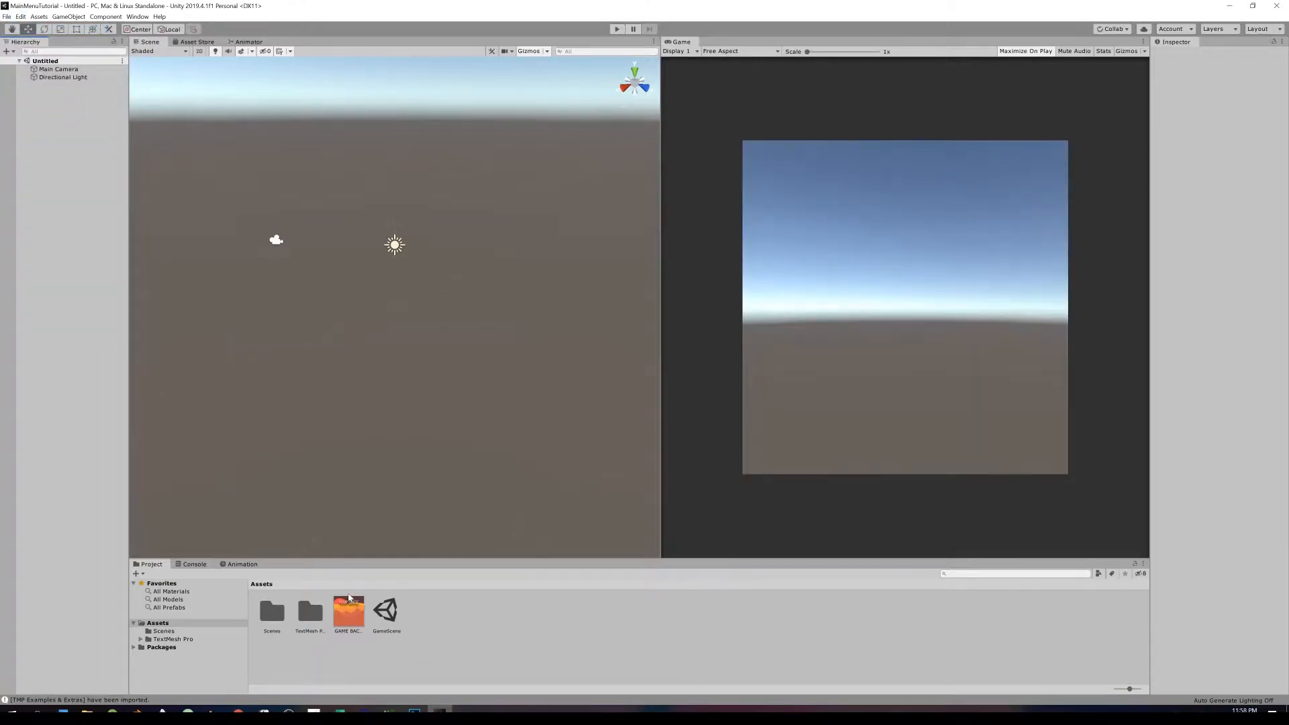
- Add a UI Image to the MainMenu scene
left_click(354, 621)
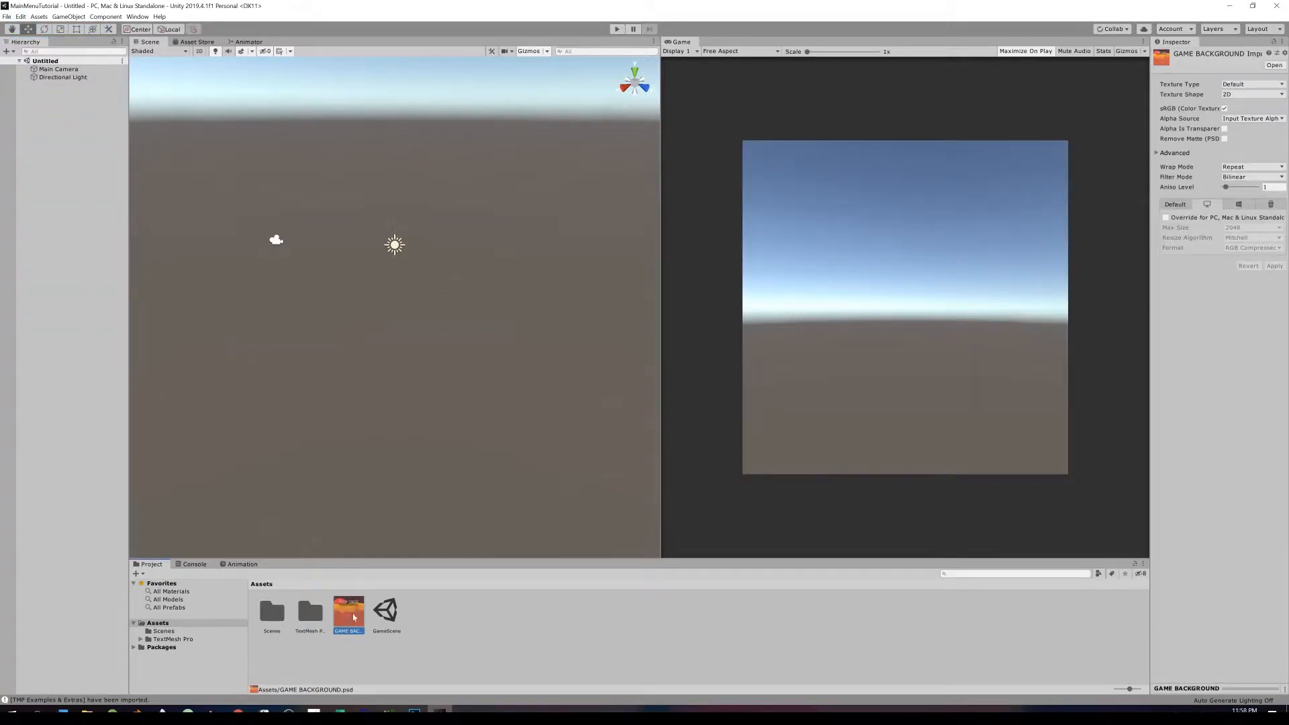
left_click(72, 211)
right_click(72, 210)
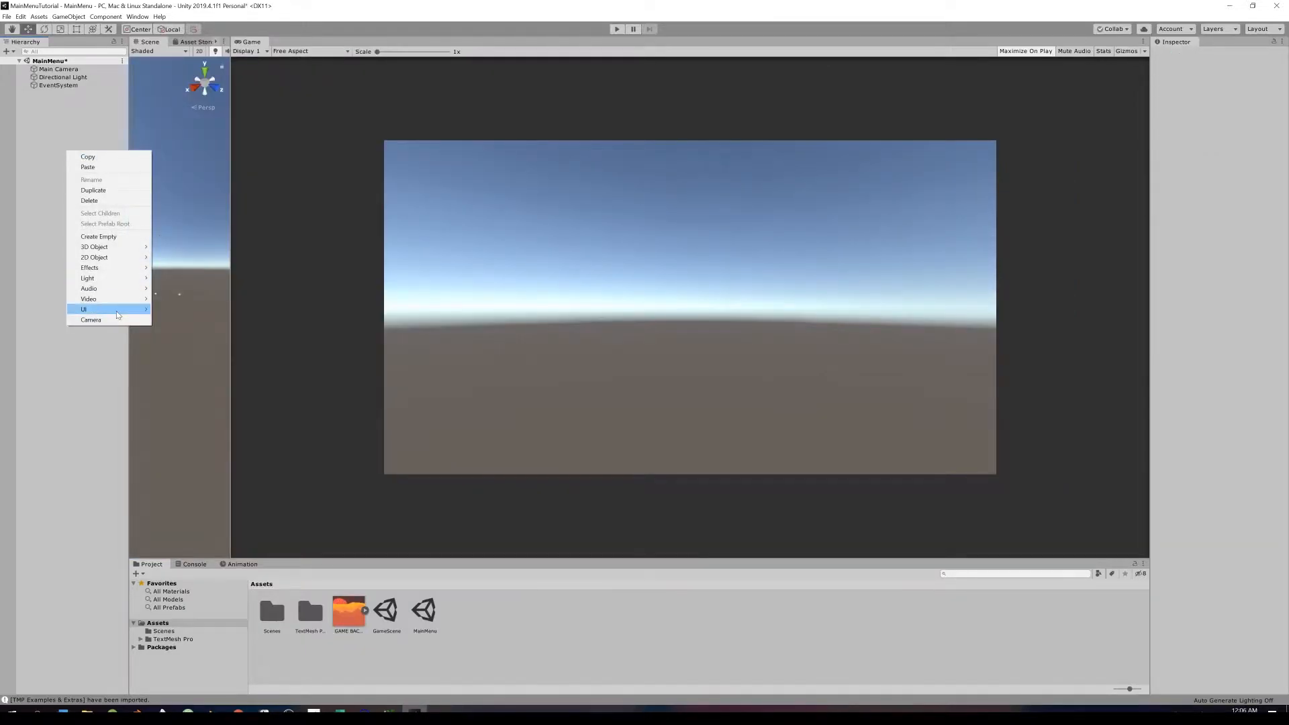
mouse_move(117, 310)
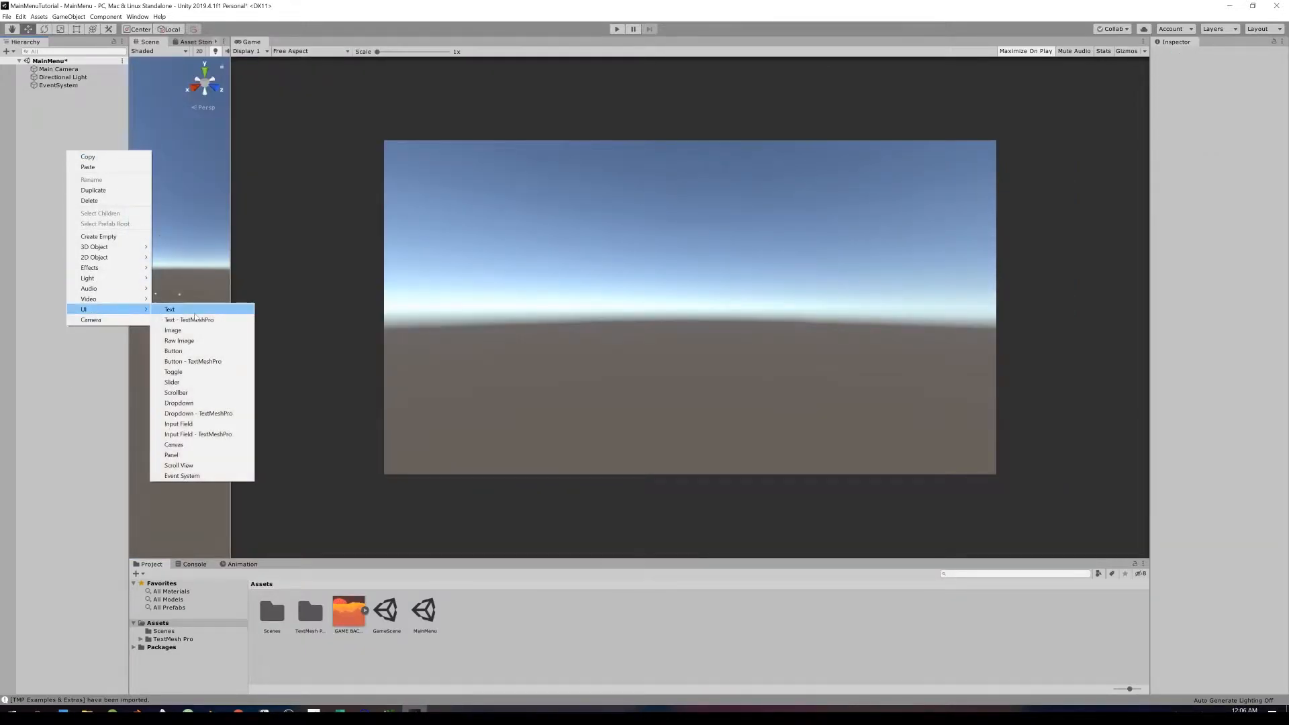
left_click(182, 329)
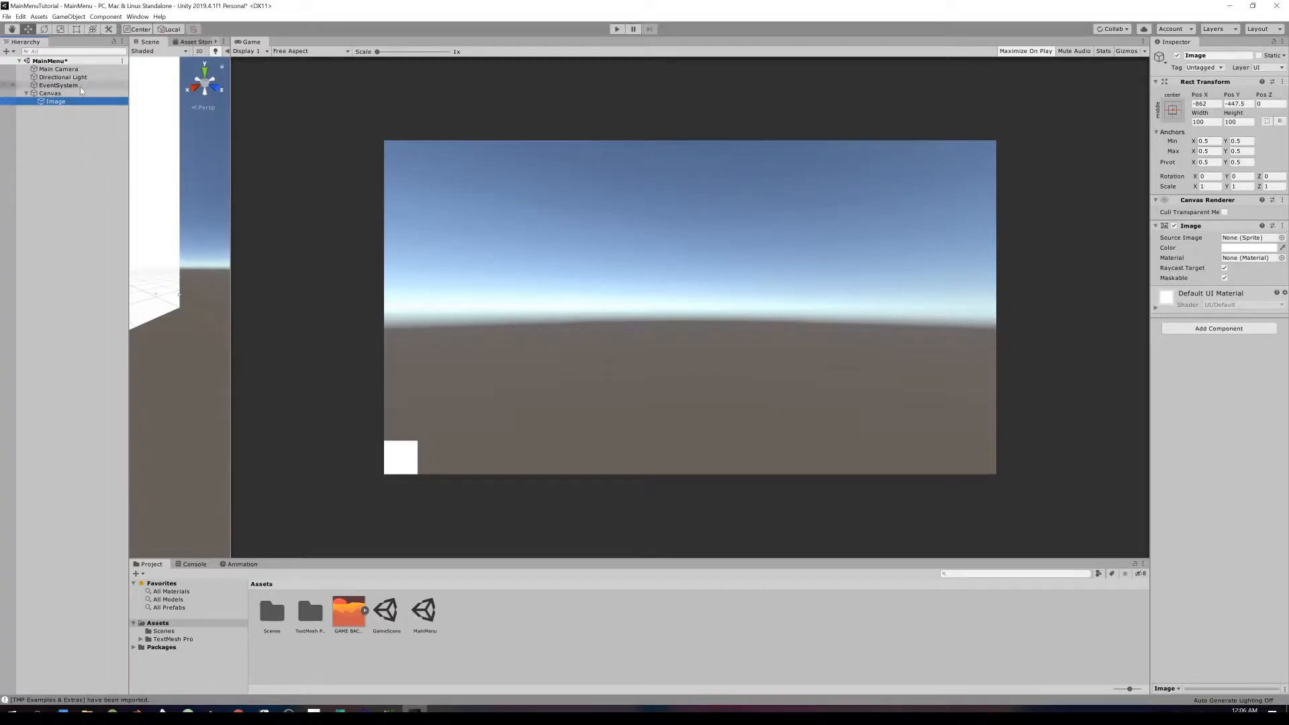
- Set the Canvas Scaler to Scale With Screen Size with a reference resolution of 1920 x 1080
left_click(42, 94)
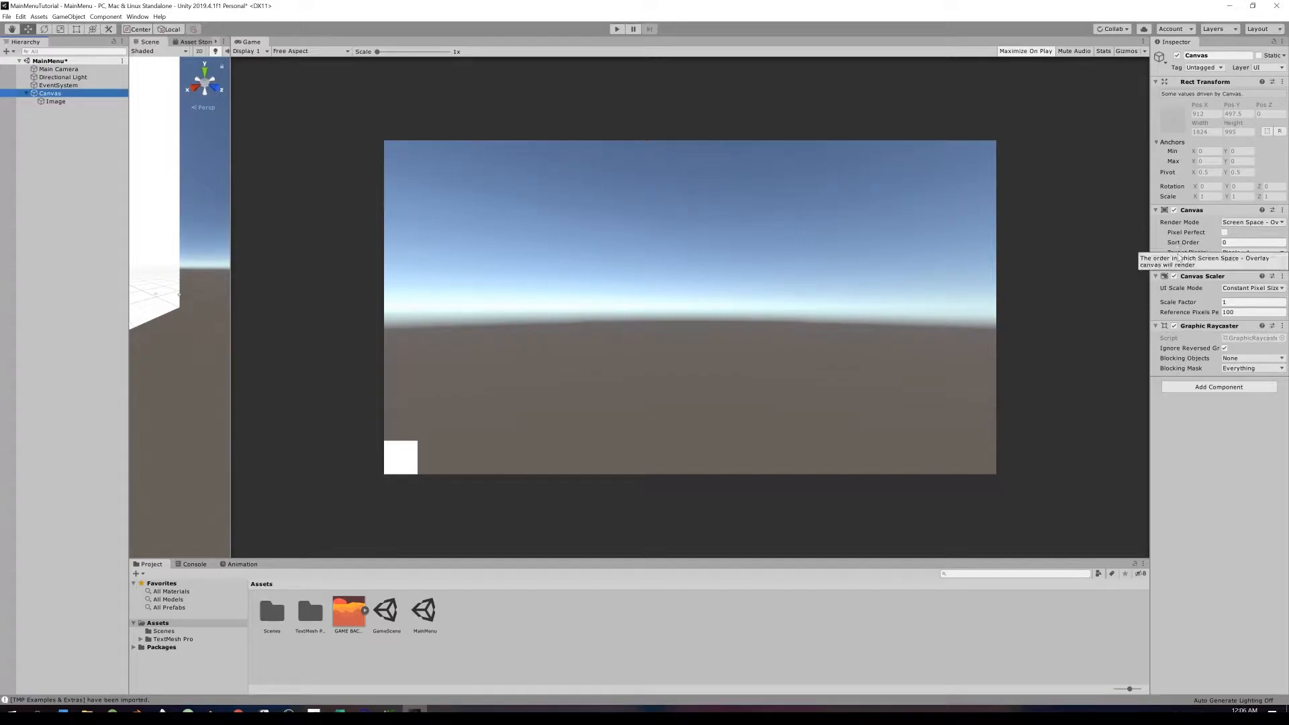
left_click(1247, 288)
left_click(1237, 310)
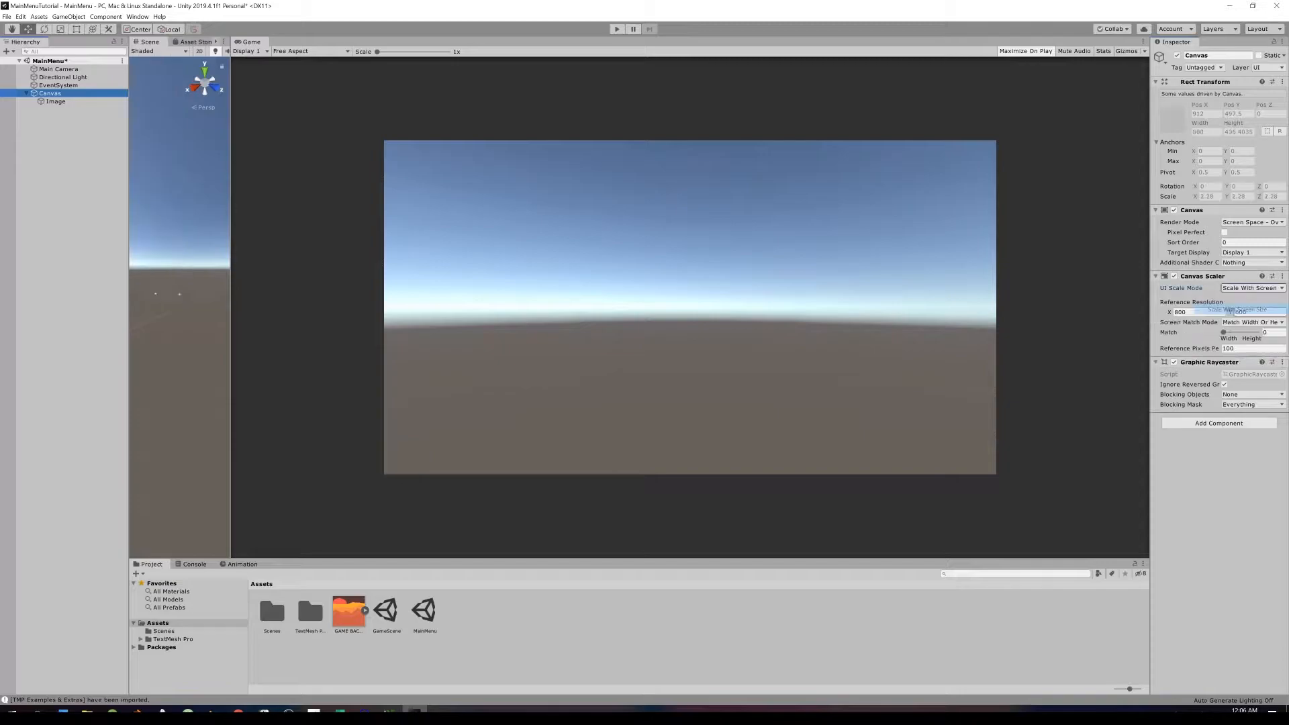
left_click(1192, 313)
type("1920")
key("Tab")
type("1")
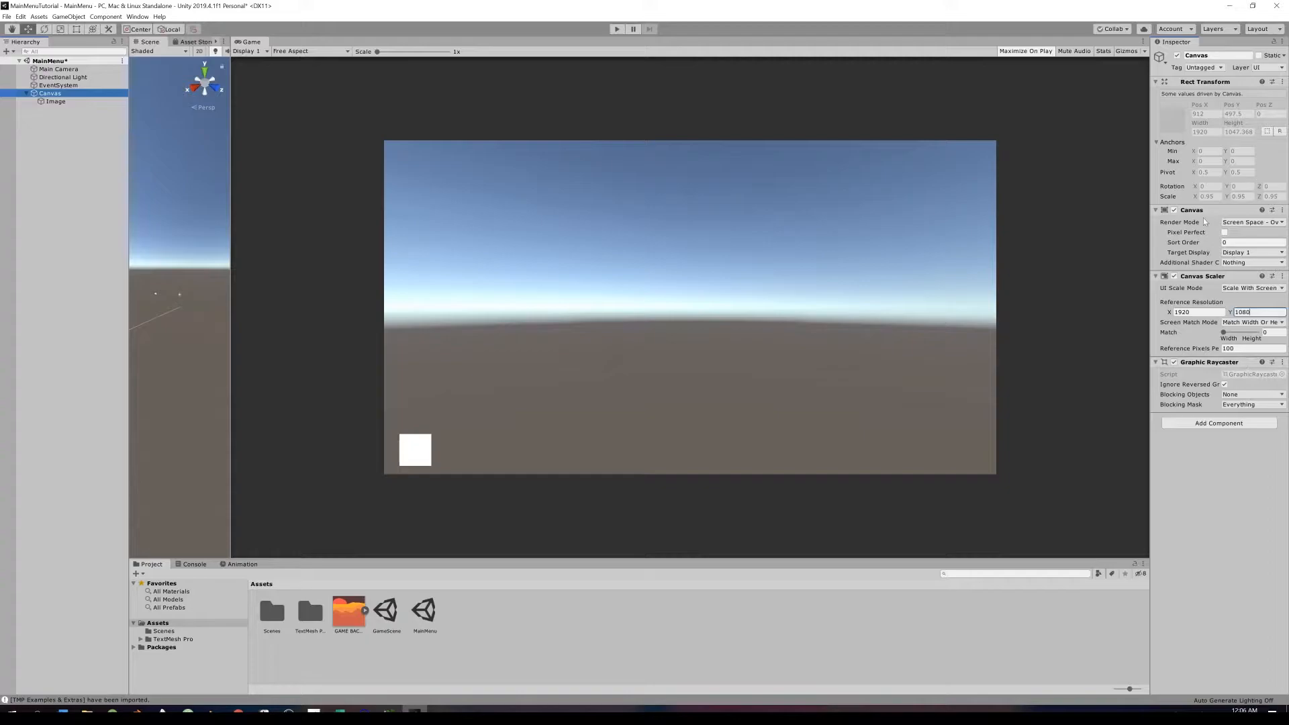
- Set the Image's Pos X and Pos Y to 0
left_click(61, 101)
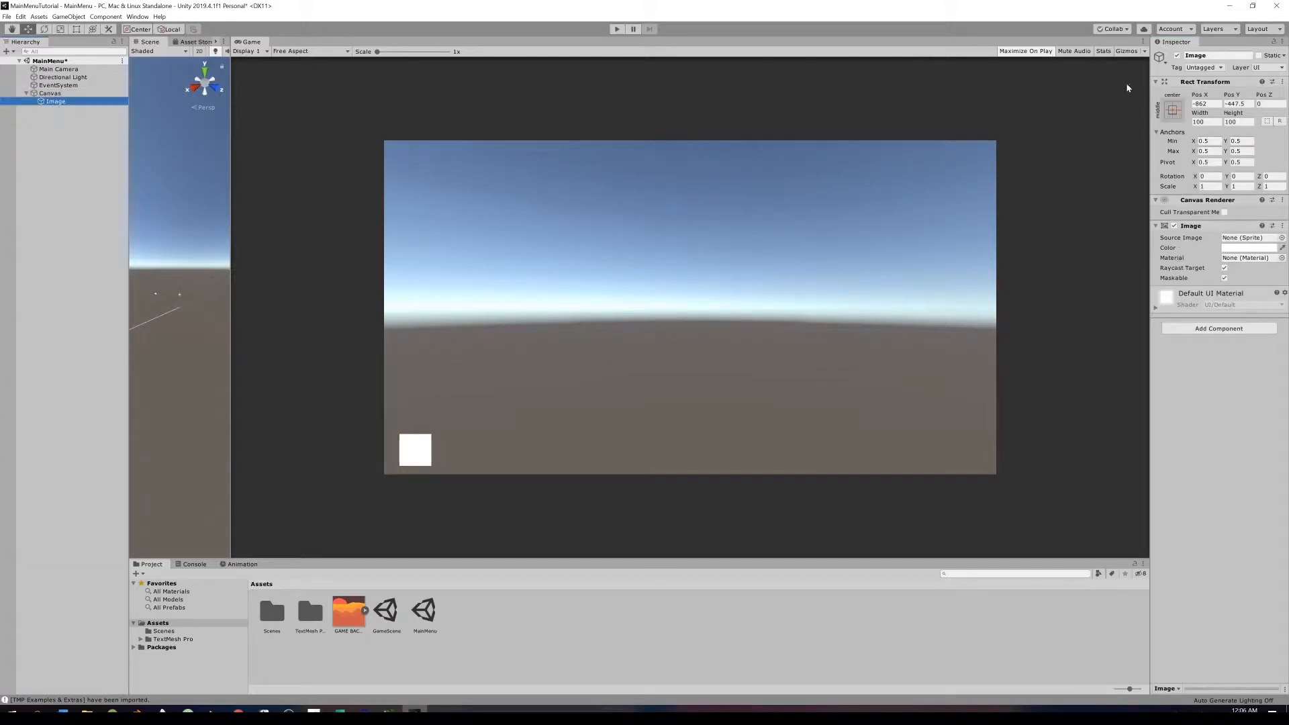
left_click(1205, 104)
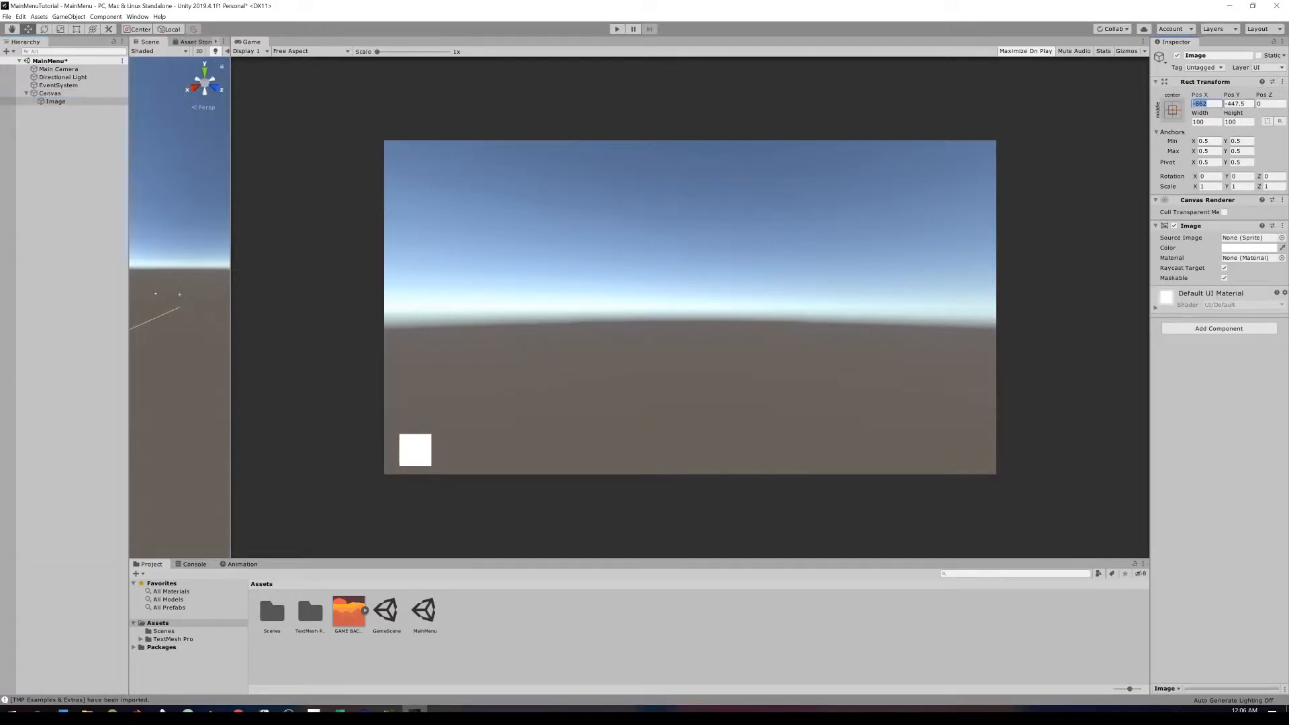
type("0")
key("Tab")
type("0")
- Stretch the Image's anchors and position over the whole canvas and assign GAME BACKGROUND as its source image
left_click(1172, 111)
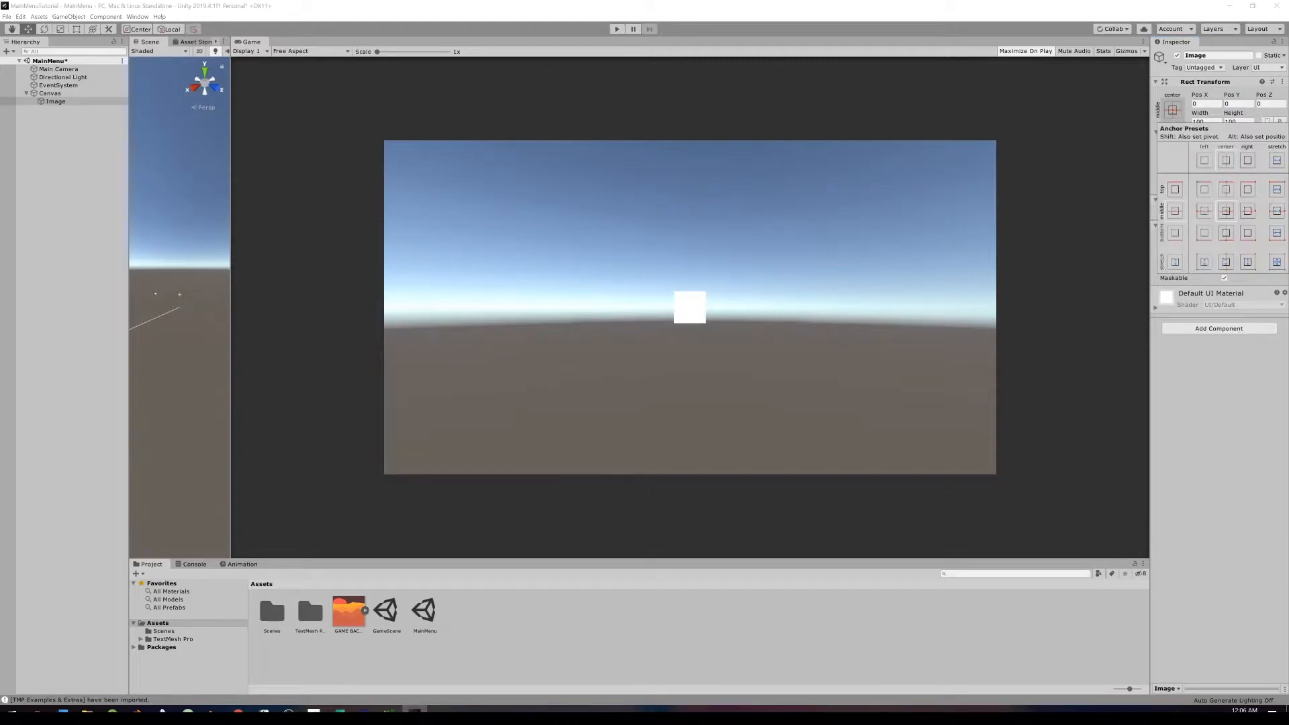
key("alt")
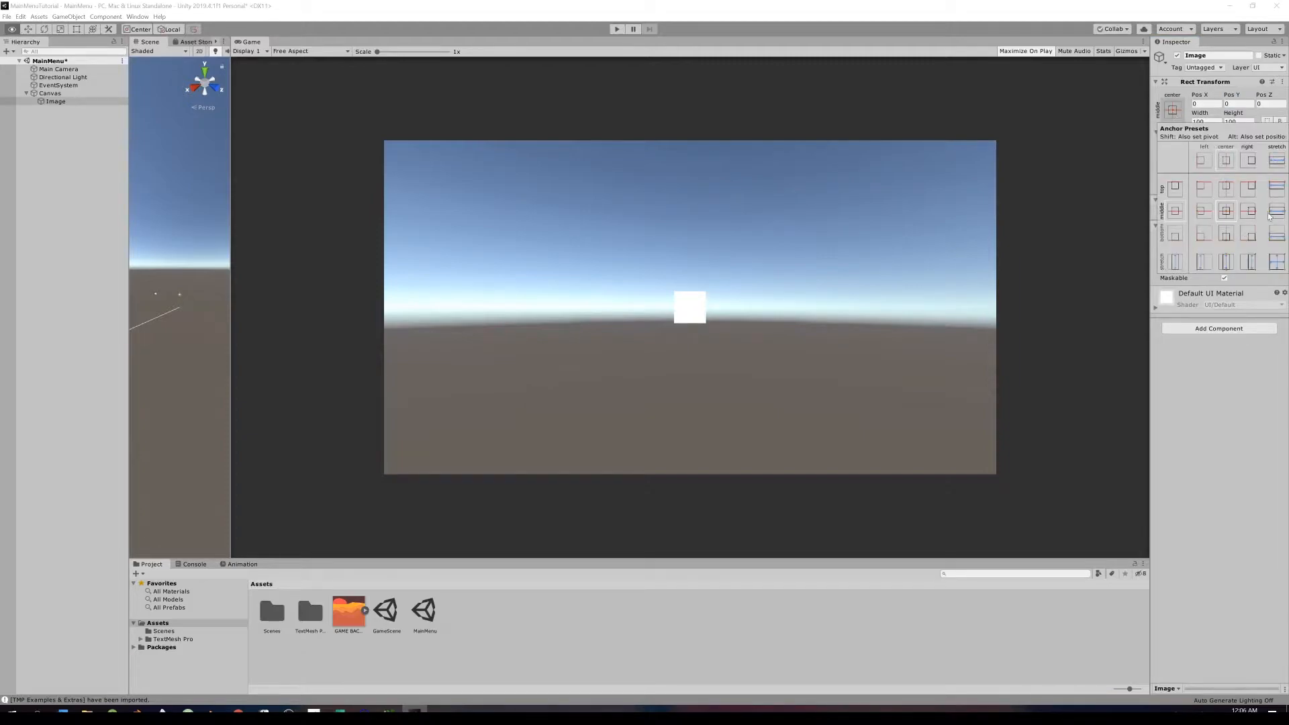
left_click(1277, 260, "alt")
left_click(1281, 237)
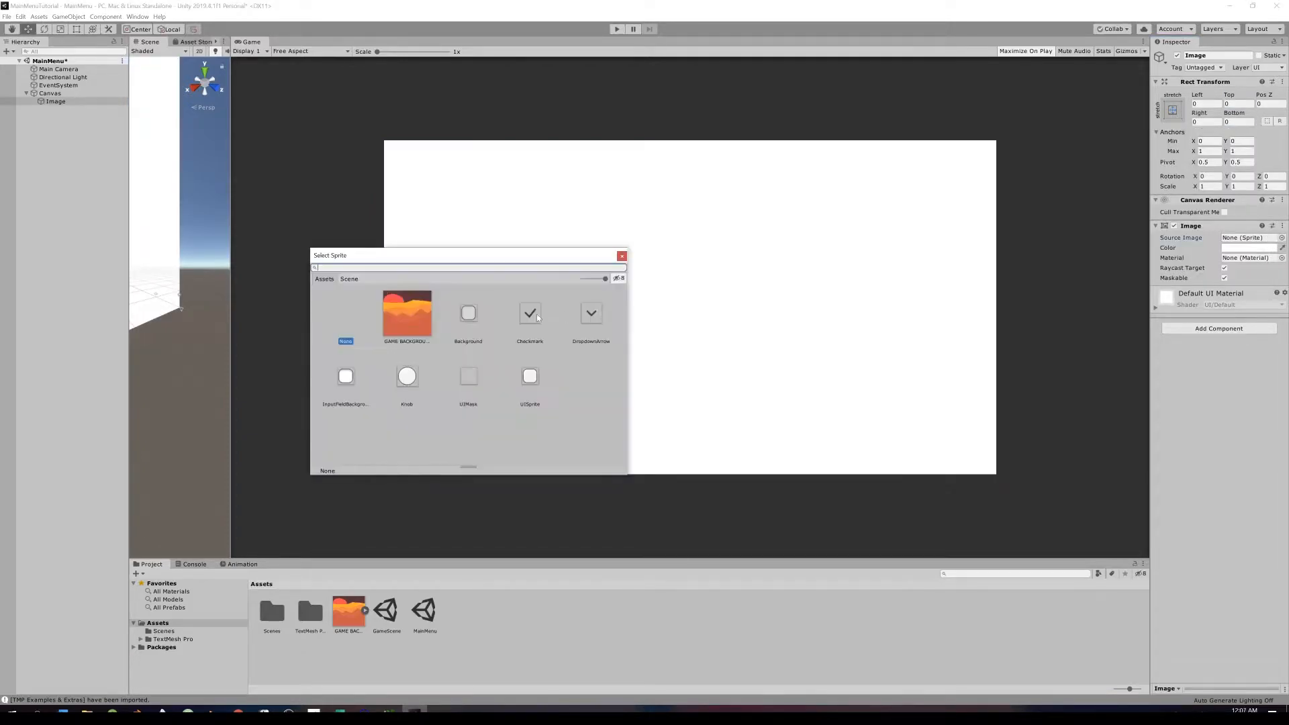
double_click(405, 314)
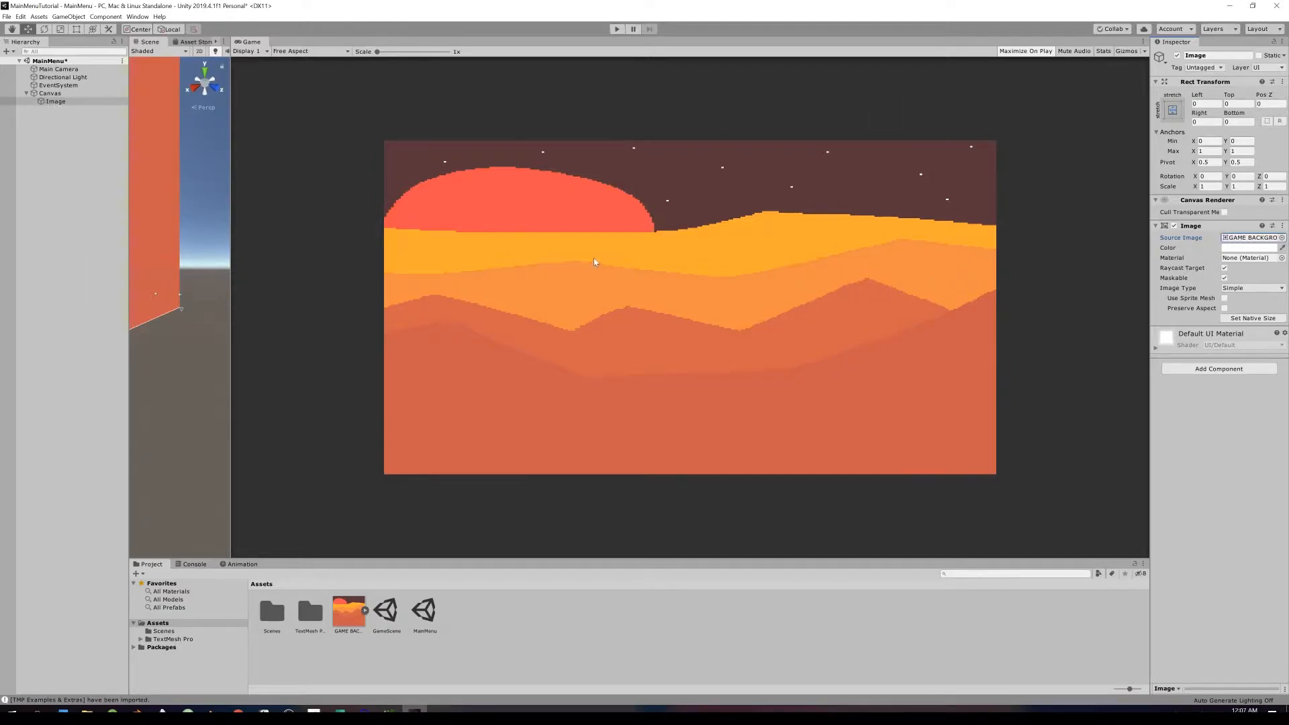
- Add a TextMeshPro text object to the Canvas and rename it GAME TITLE
right_click(51, 156)
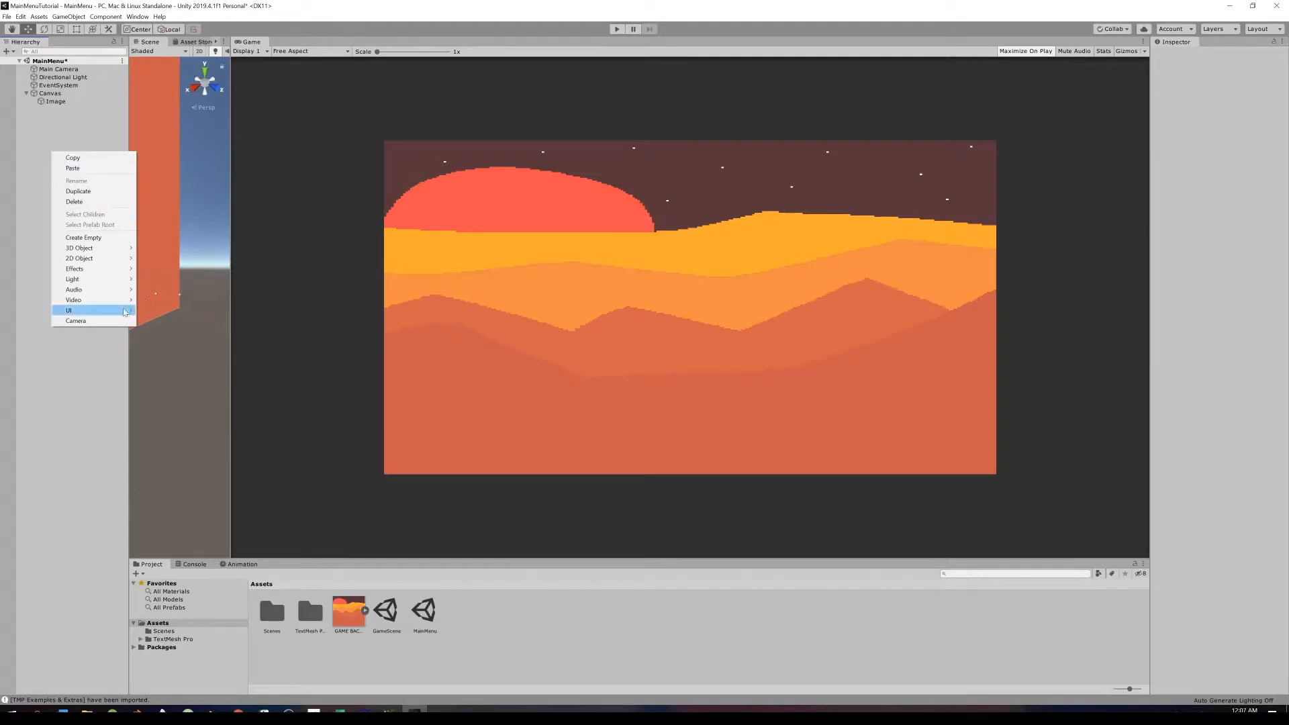
mouse_move(101, 310)
left_click(191, 321)
mouse_move(231, 194)
left_mouse_down()
mouse_move(253, 194)
mouse_move(231, 195)
left_mouse_up()
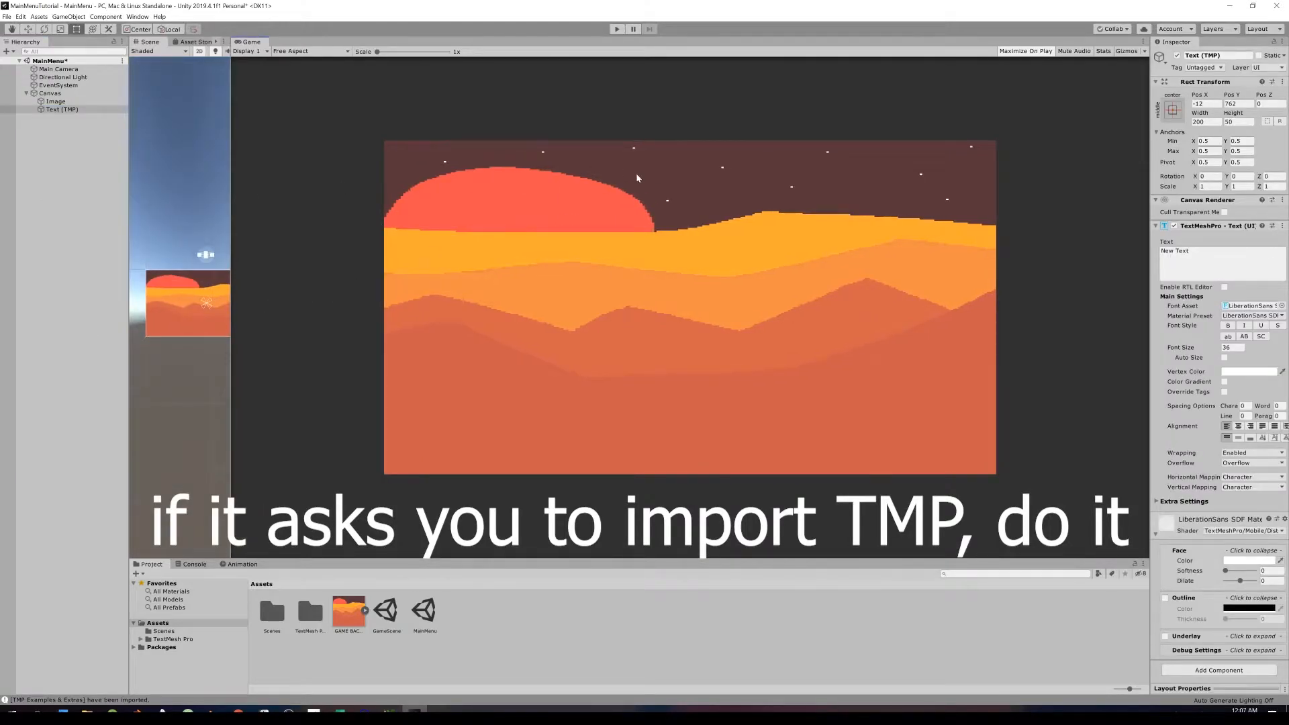
left_click(51, 109)
left_click(45, 108)
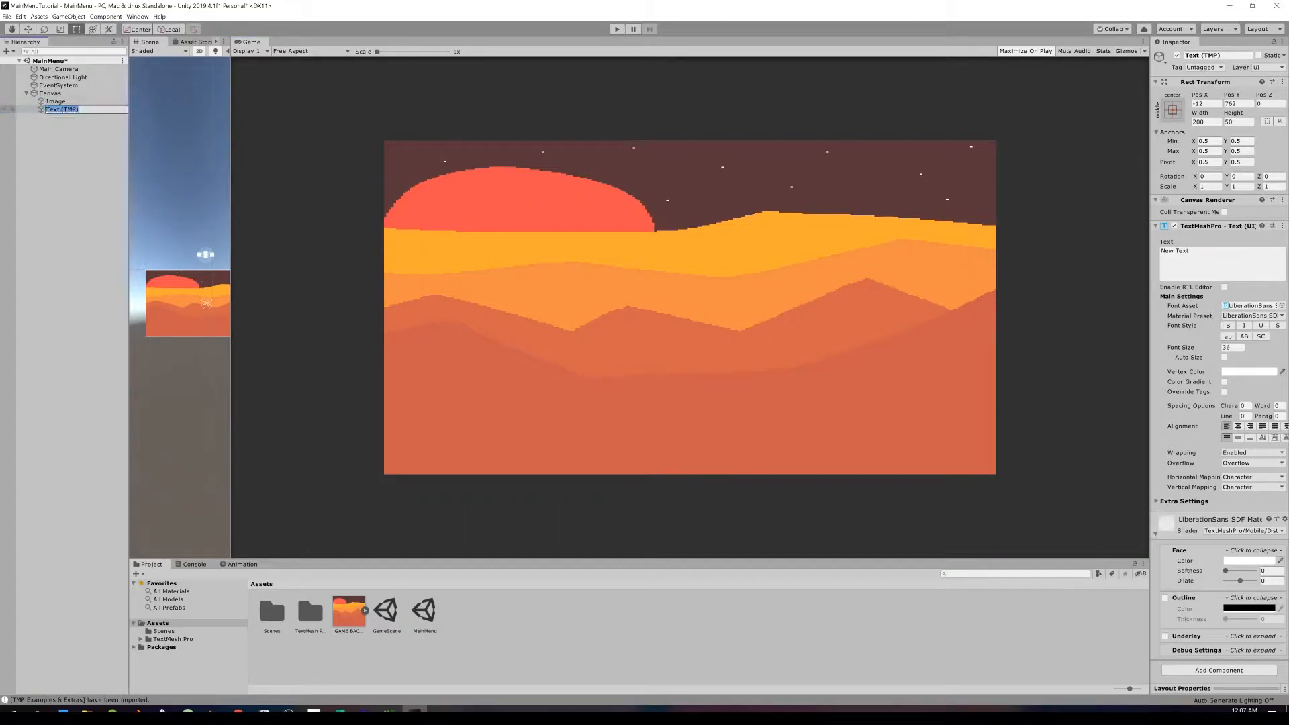
type("GAME TITLE")
key("Return")
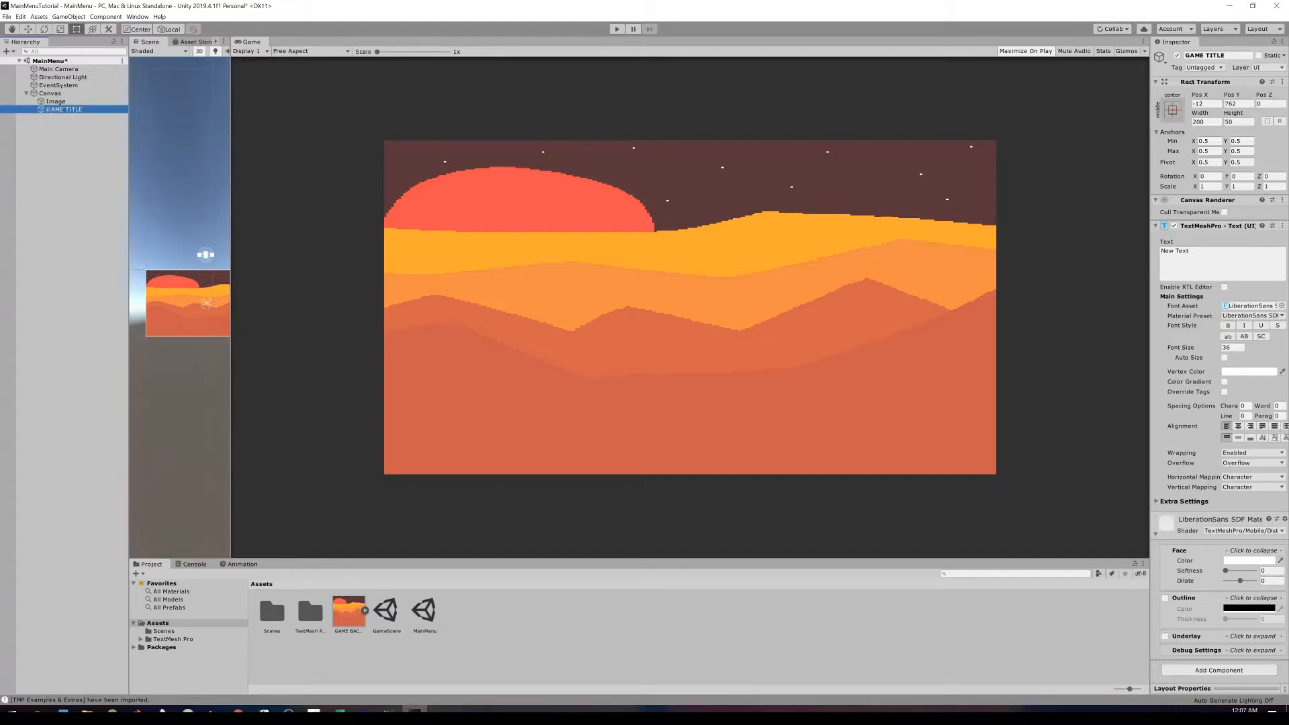
- Set the GAME TITLE object's Pos X and Pos Y to 0
left_click(1205, 103)
type("0")
key("Tab")
type("0")
- Anchor GAME TITLE to the canvas's top center together with its pivot and set its Pos Y to -100
left_click(1173, 110)
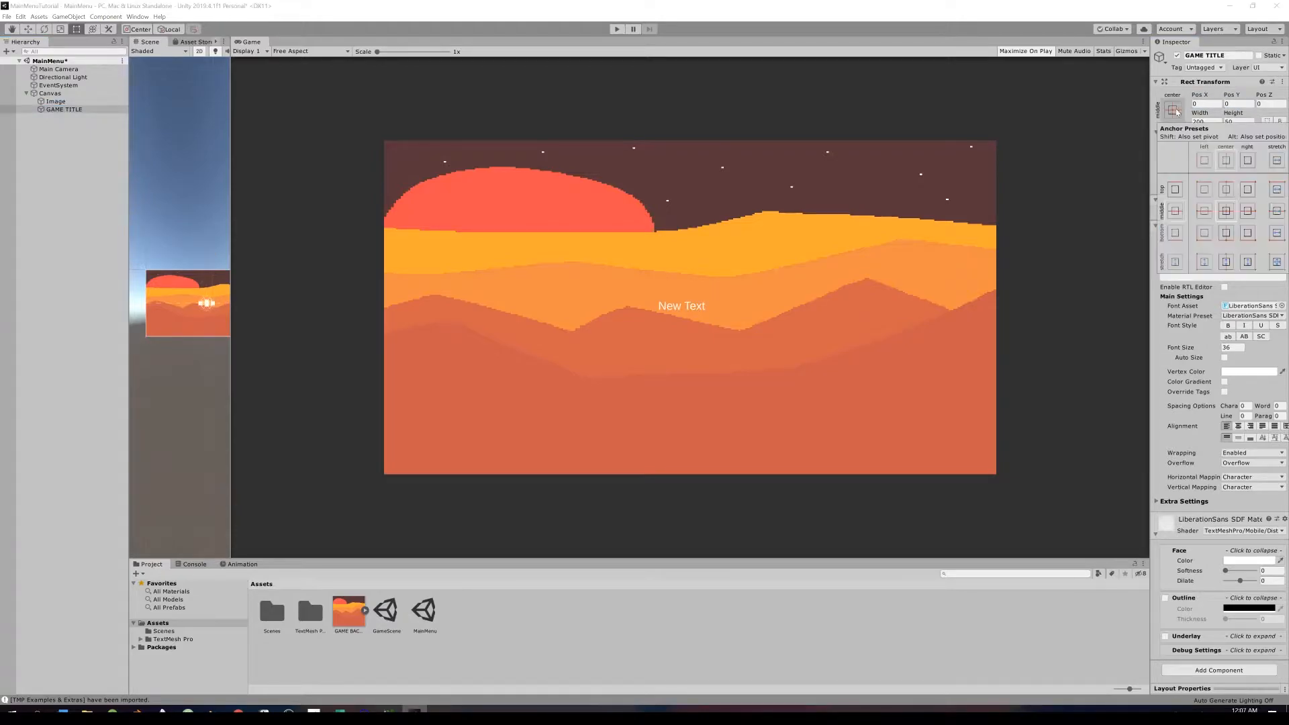
left_click(1230, 196)
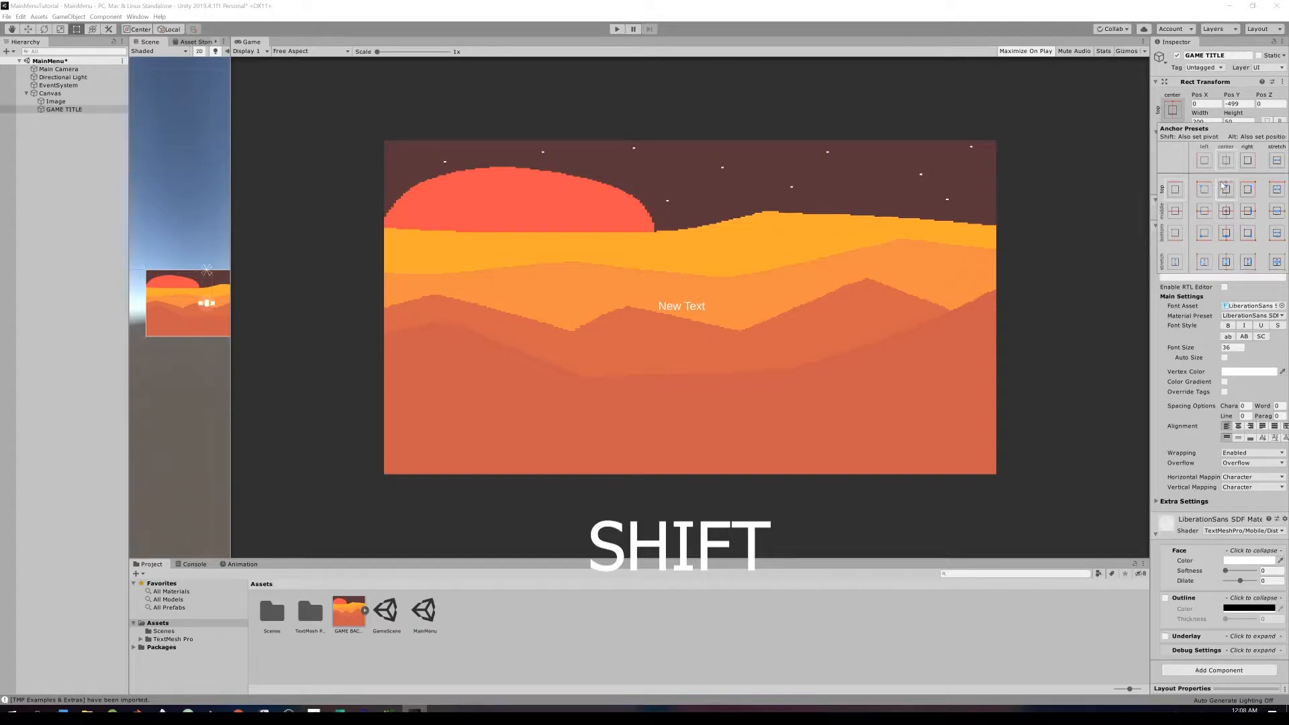
left_click(1238, 104)
type("0")
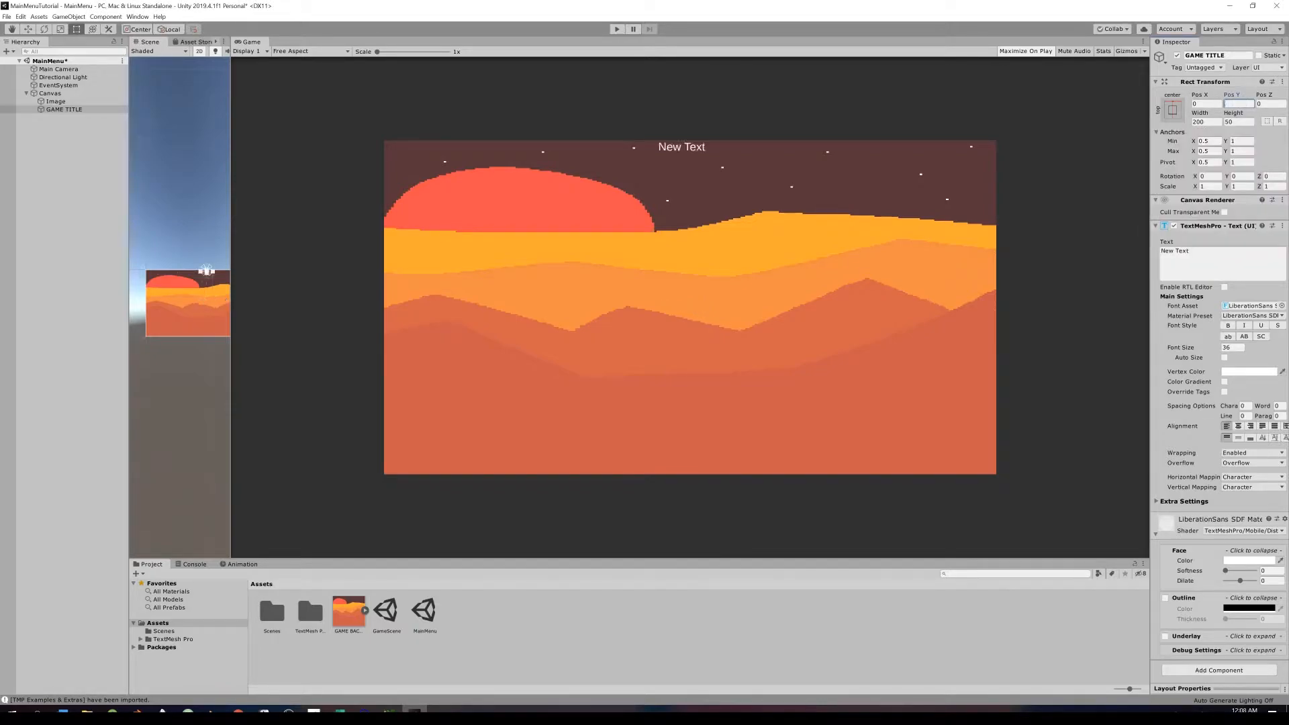
type("-100")
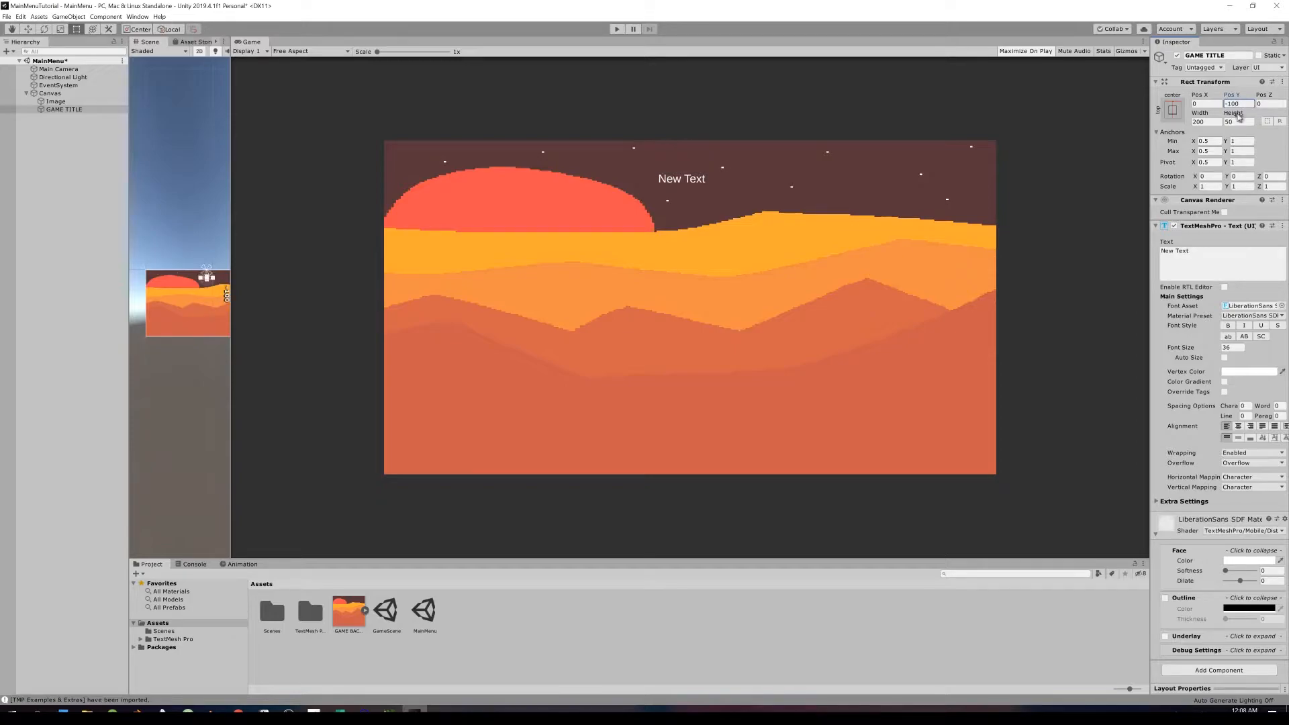
- Change the GAME TITLE font asset to Electronic Highway Sign SDF and its text to "game title"
left_click(1281, 305)
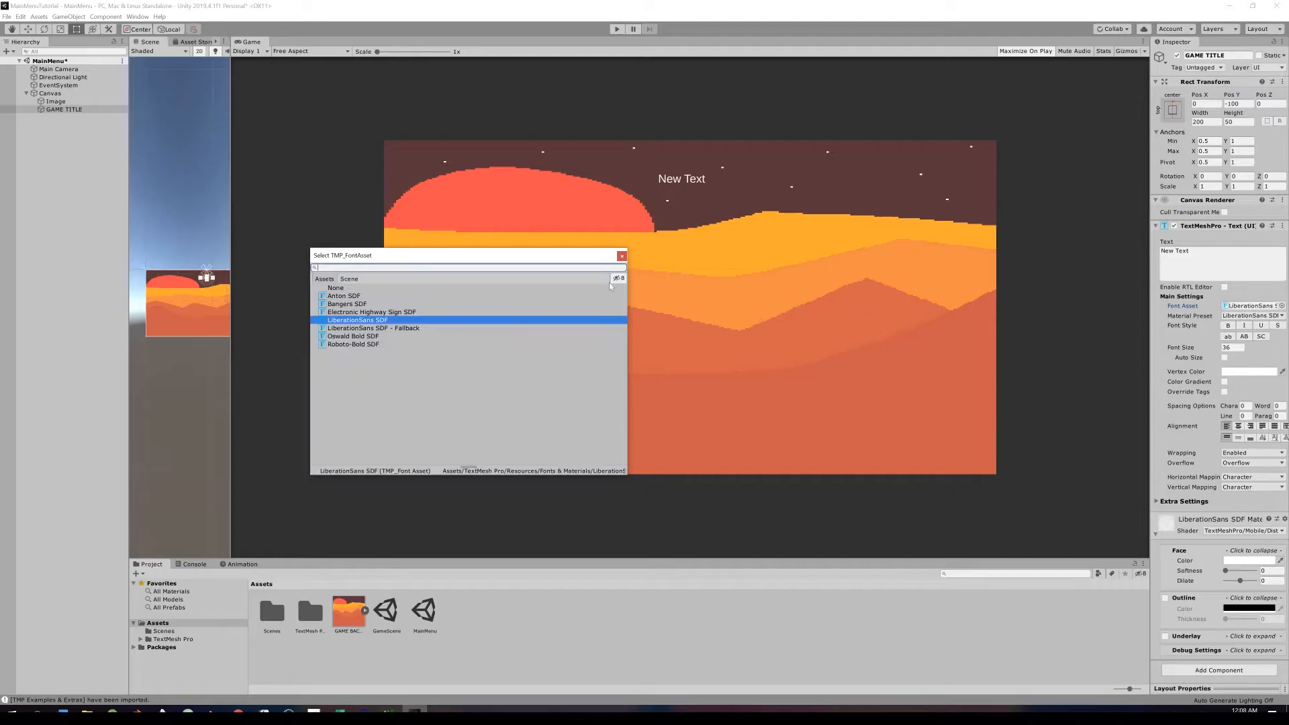
key("Up")
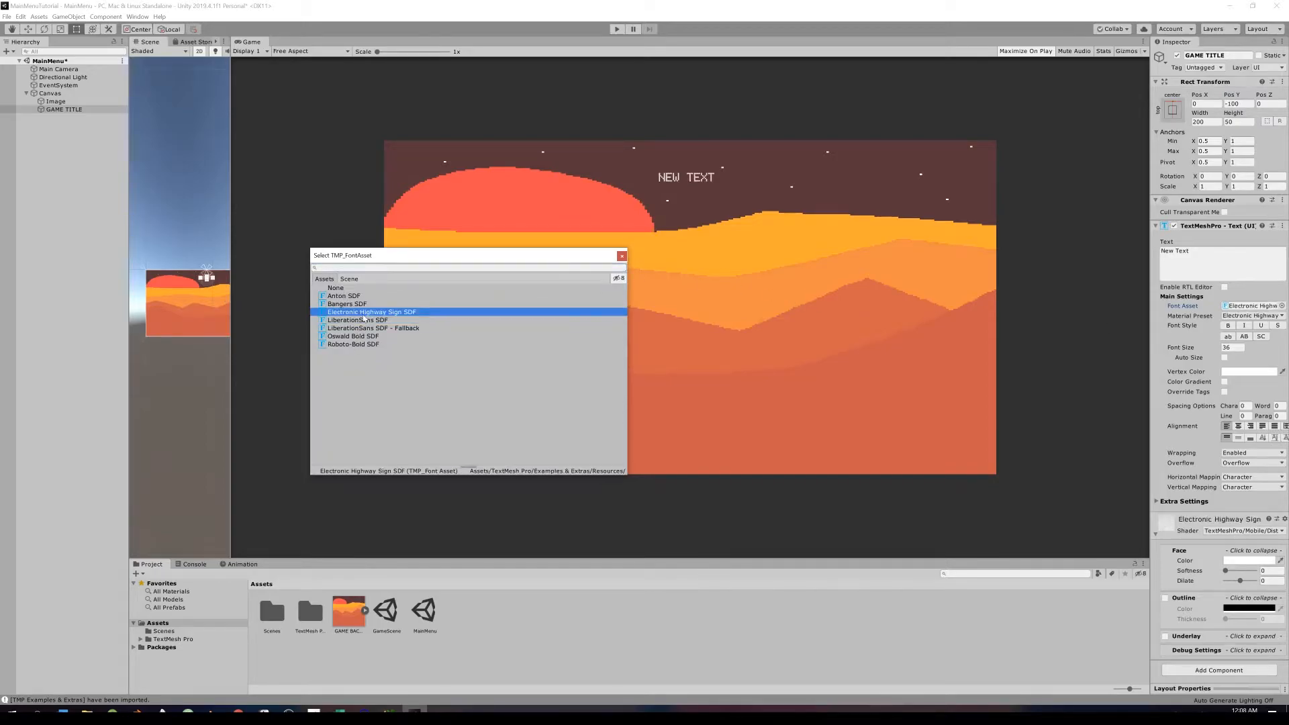
left_click(621, 256)
left_click(1188, 258)
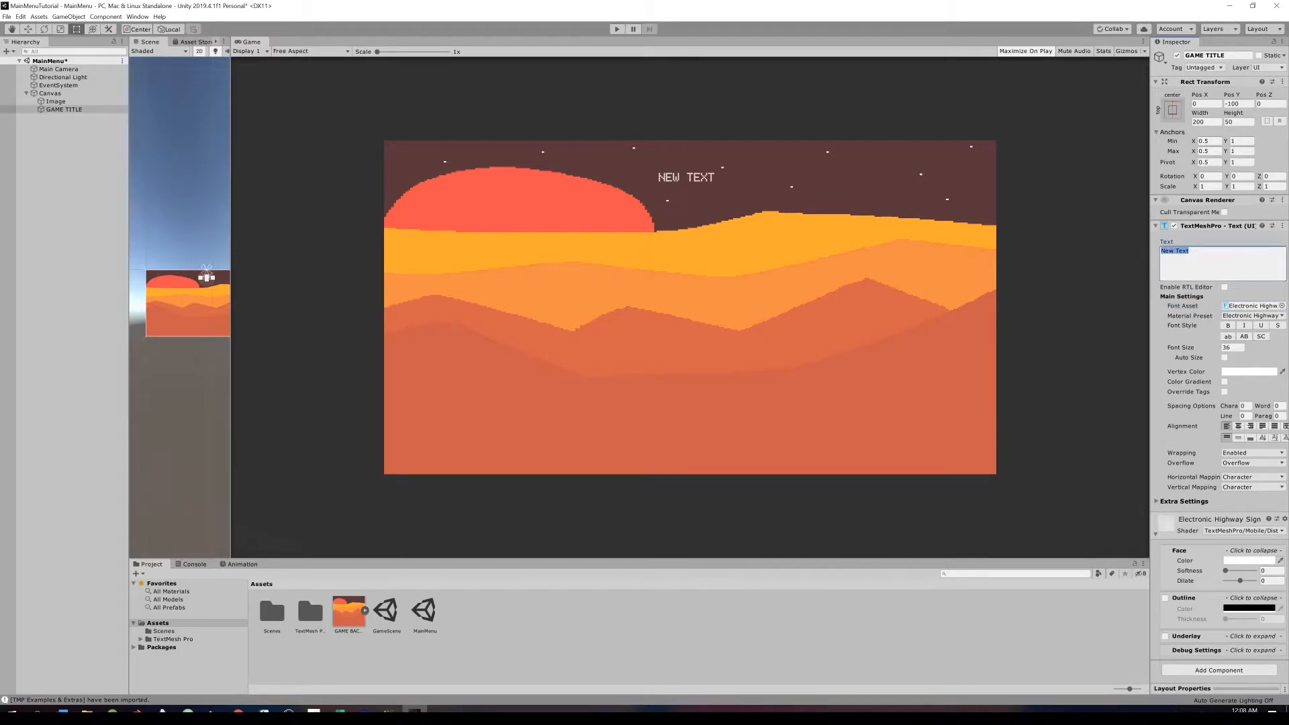
type("game title")
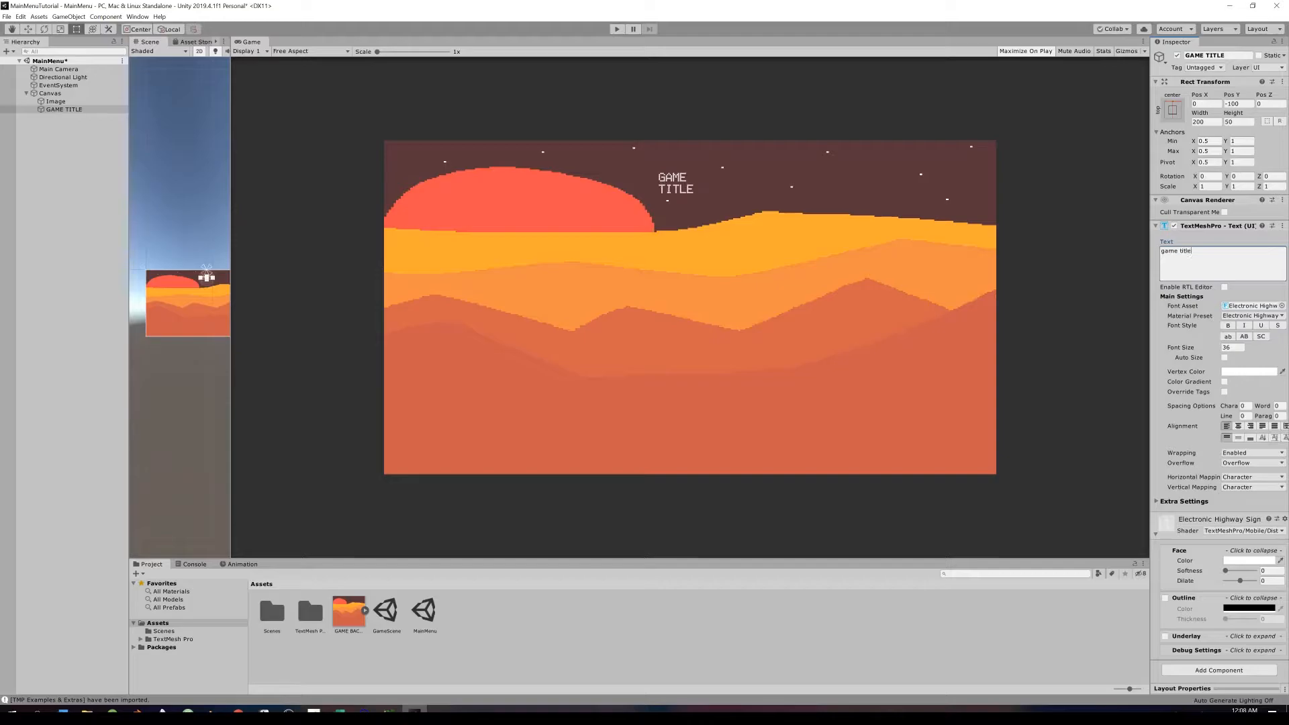
- Center the title text horizontally and disable its wrapping
left_click(1239, 427)
left_click(1240, 452)
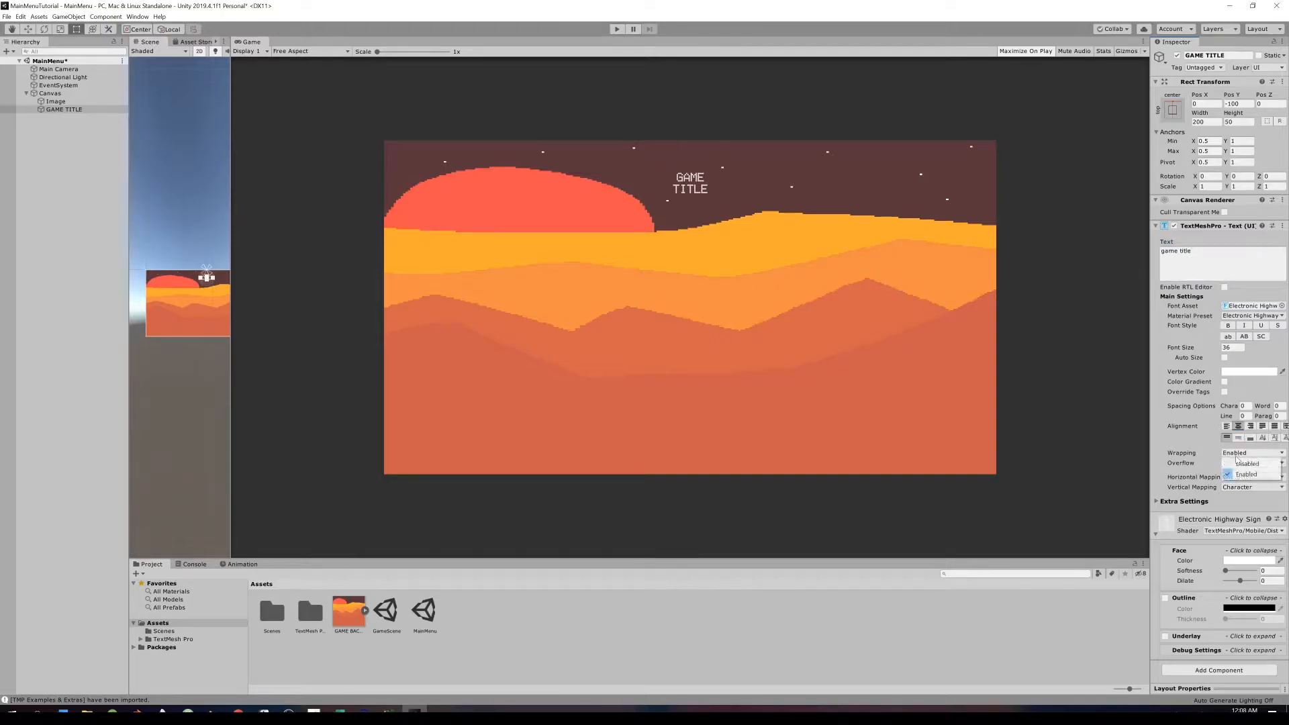
left_click(1238, 462)
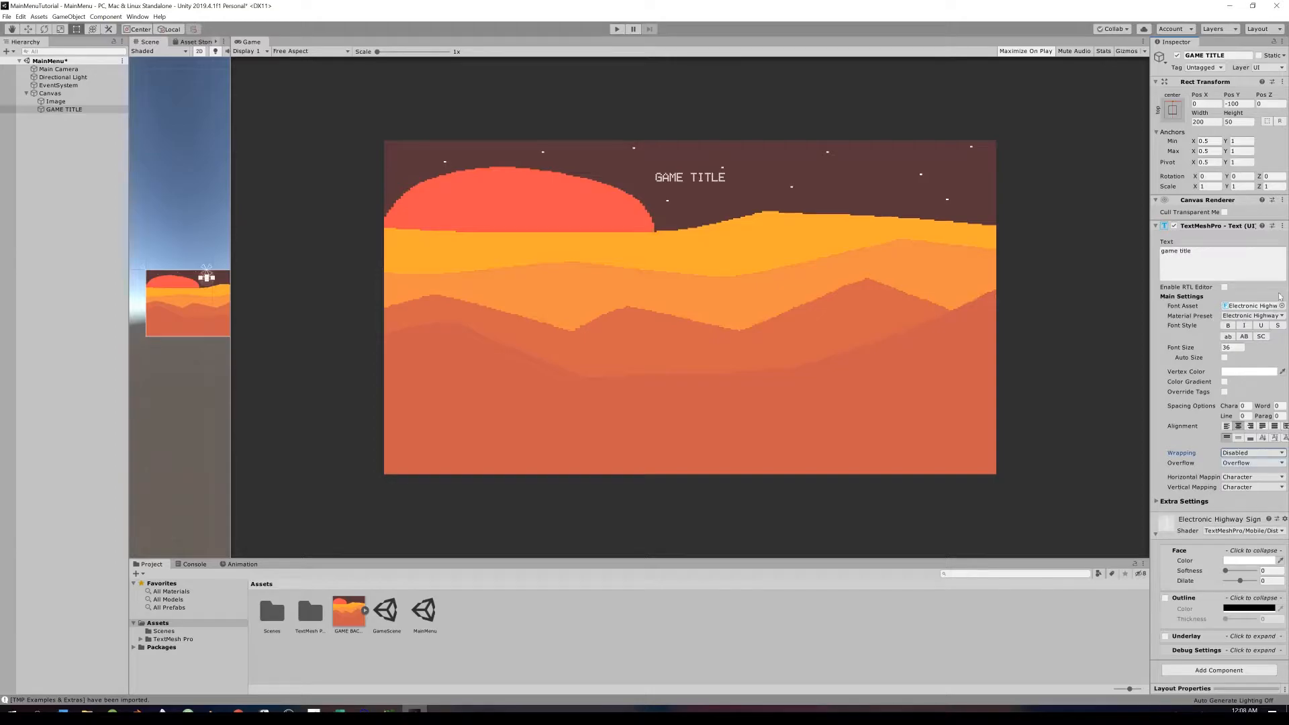
- Set the title's Pos Y to -200 and its font size to 100
left_click(1237, 103)
type("-200")
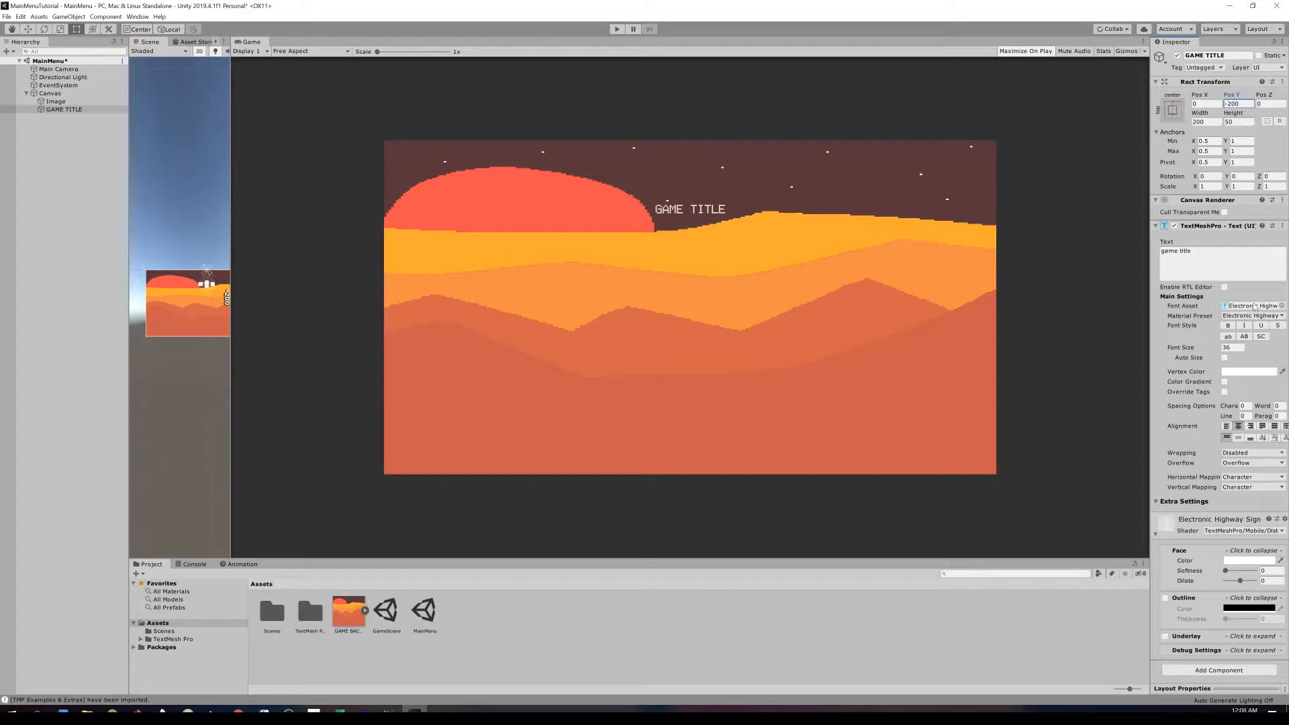
left_click(1233, 347)
type("80")
key("BackSpace")
key("BackSpace")
type("100")
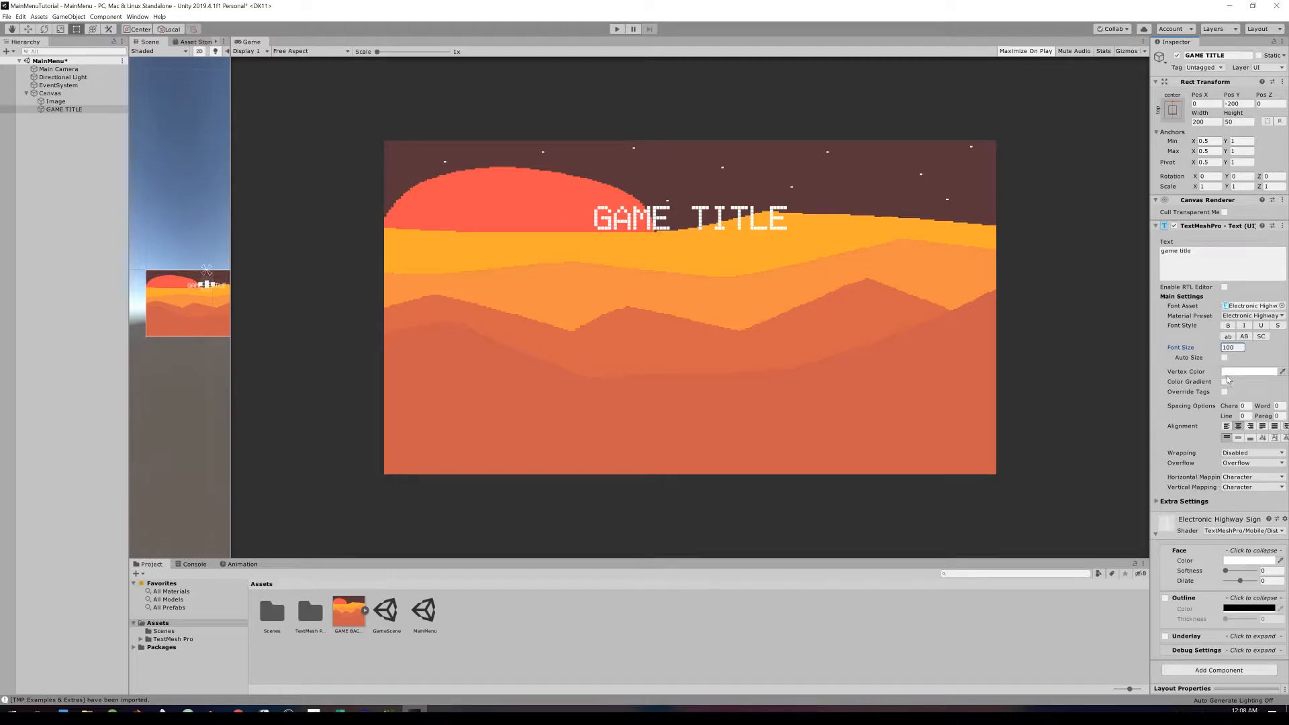
- Set the title text's vertex color to black (000000) and try other shades in the color picker
left_click(1247, 371)
left_click_drag(98, 206, 145, 267)
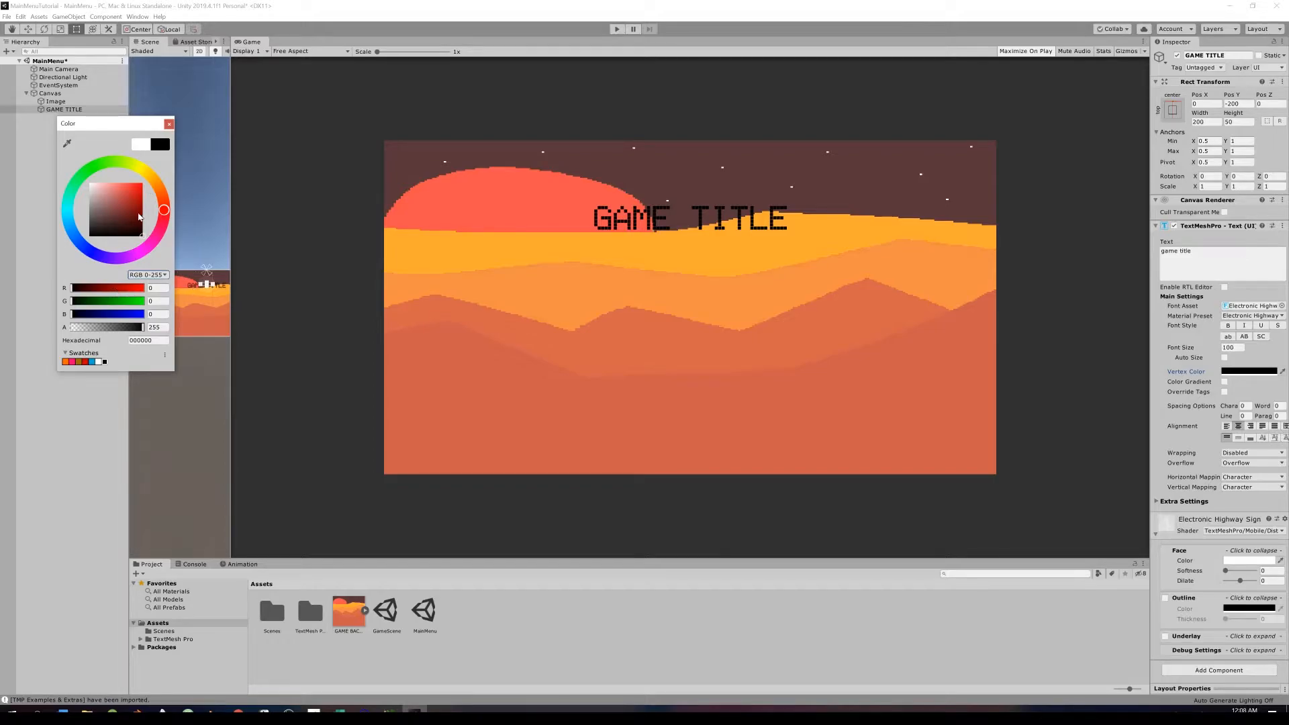
left_click(142, 214)
left_click_drag(164, 210, 108, 134)
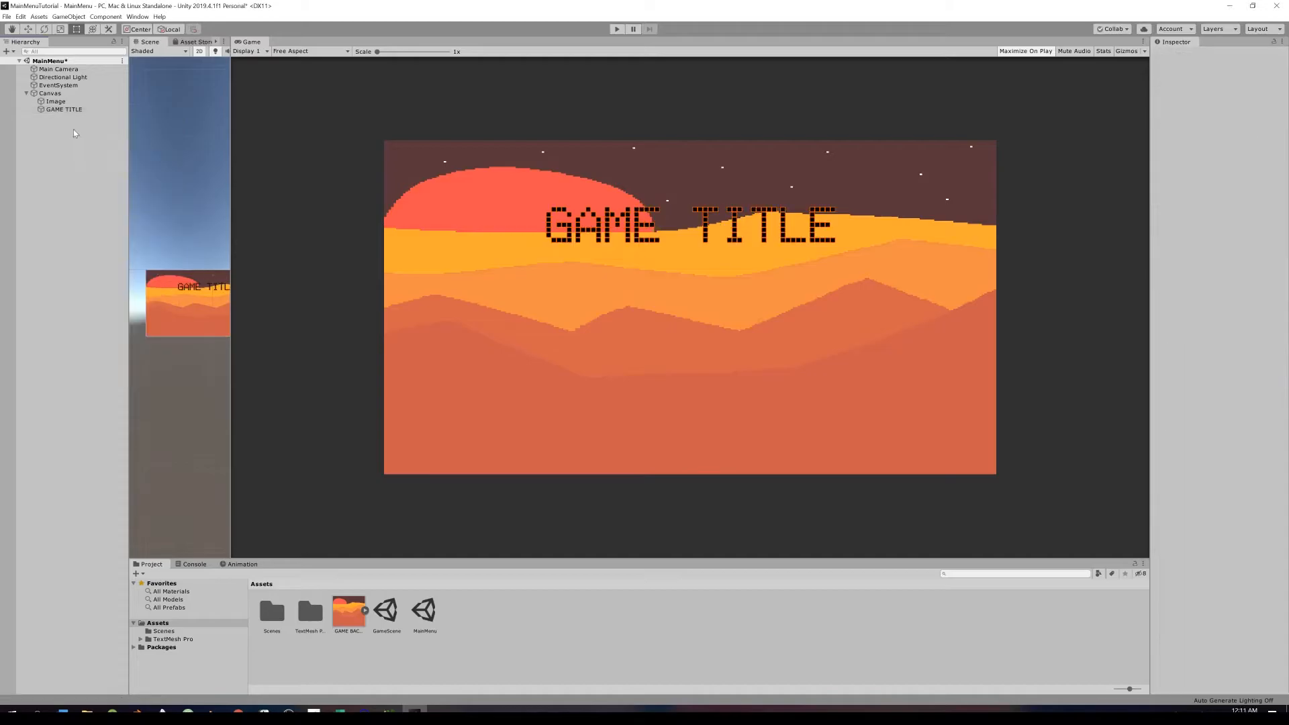
- Add a TextMeshPro UI button to the Canvas
left_click(64, 109)
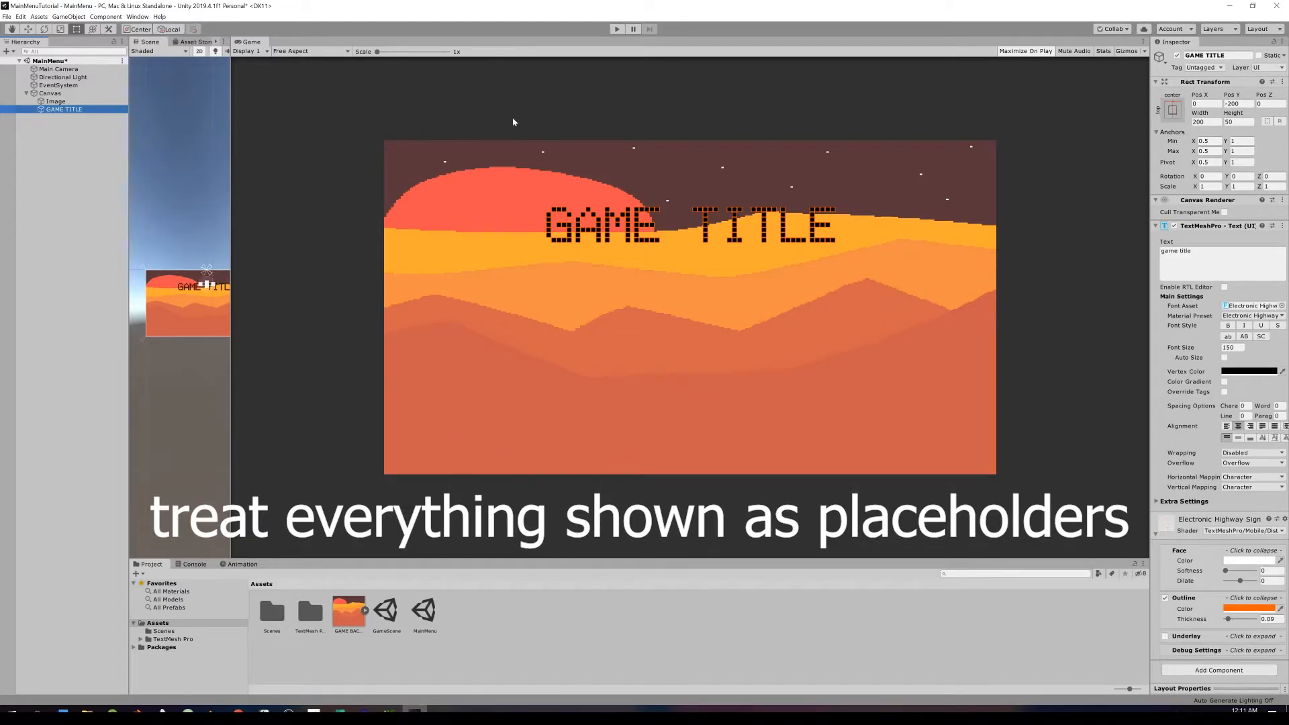
left_click(56, 137)
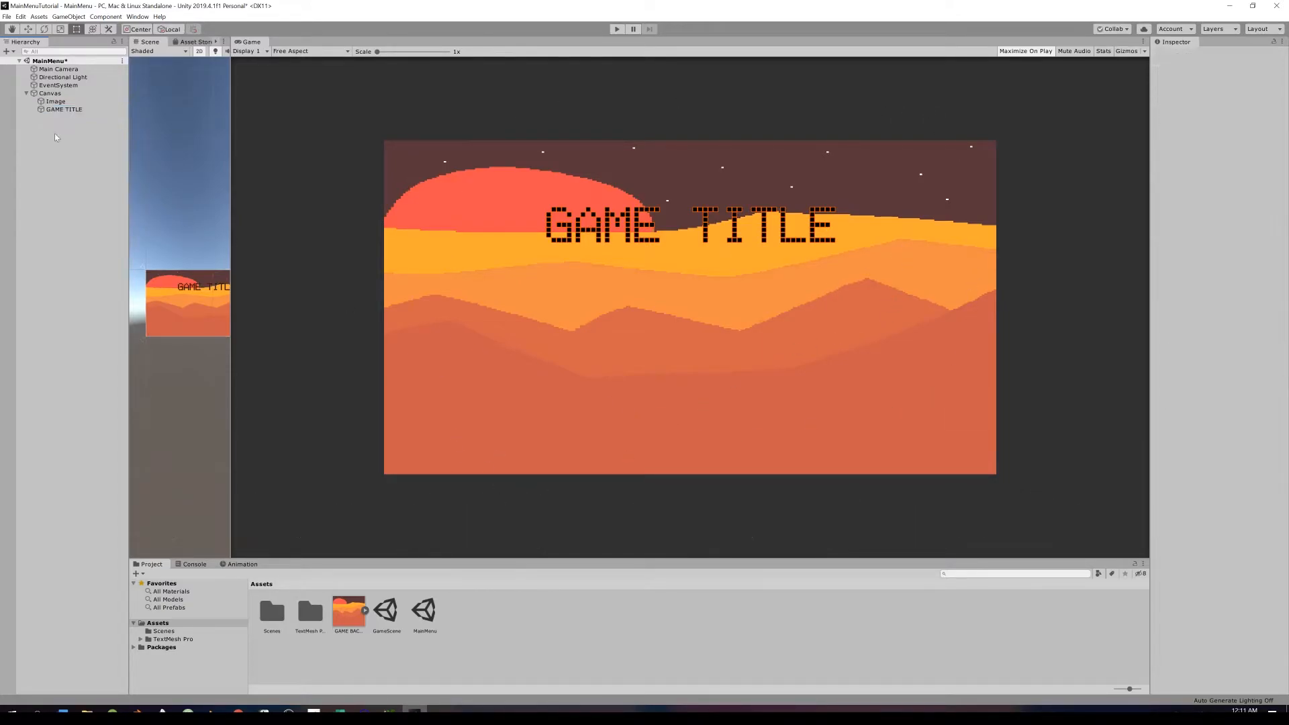
right_click(53, 145)
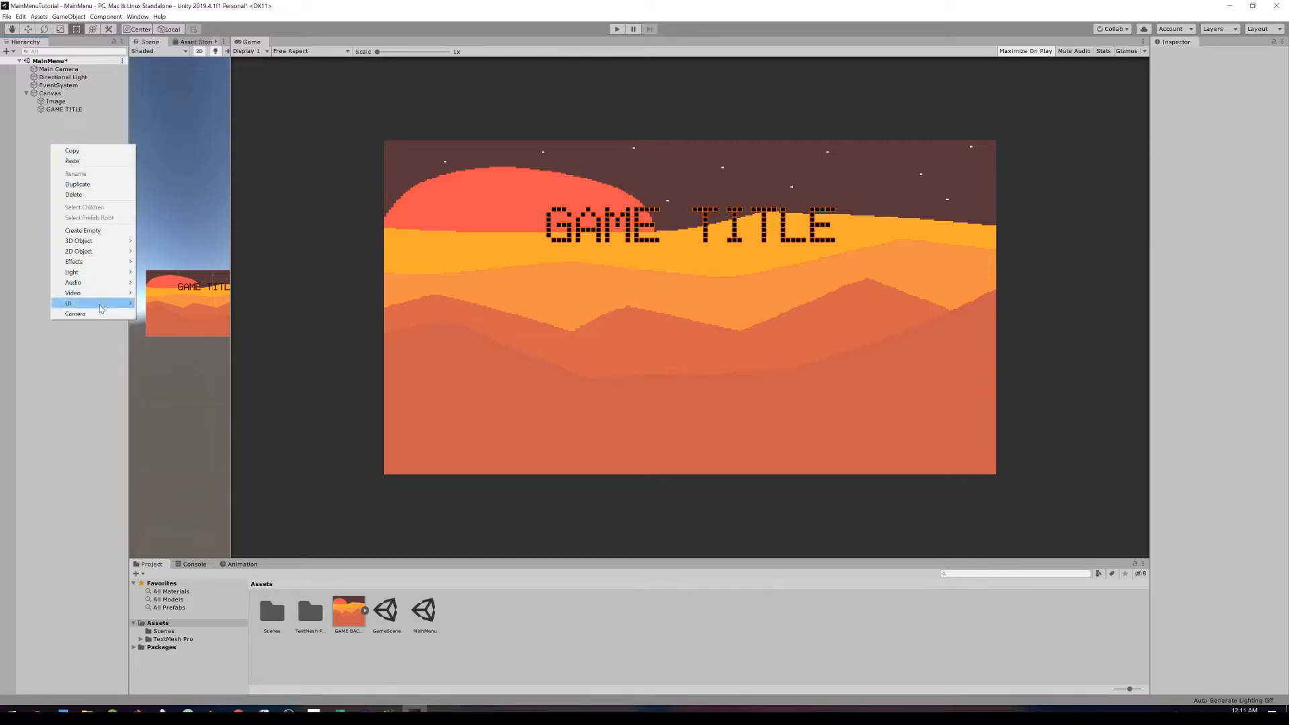
mouse_move(108, 303)
left_click(158, 345)
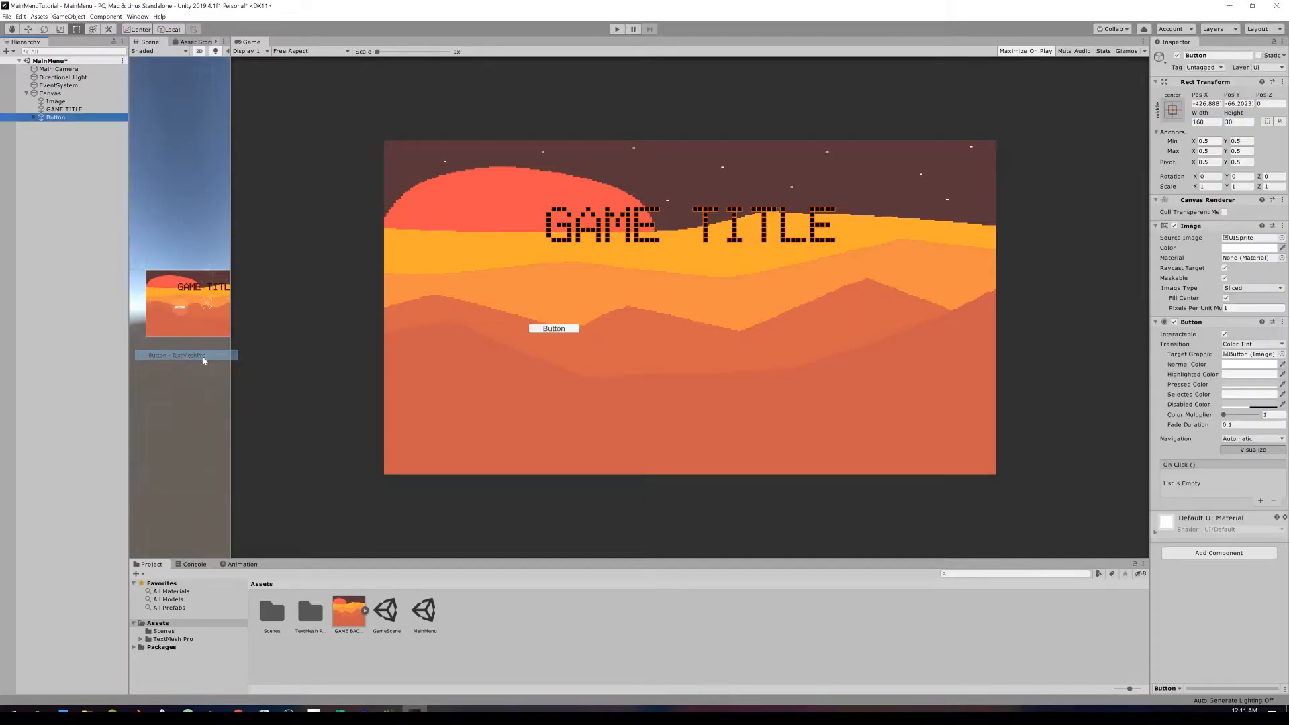
- Set the button's Pos X and Pos Y to 0 and disable its Image component
left_click_drag(1194, 104, 1235, 104)
type("0")
key("Tab")
key("BackSpace")
type("0")
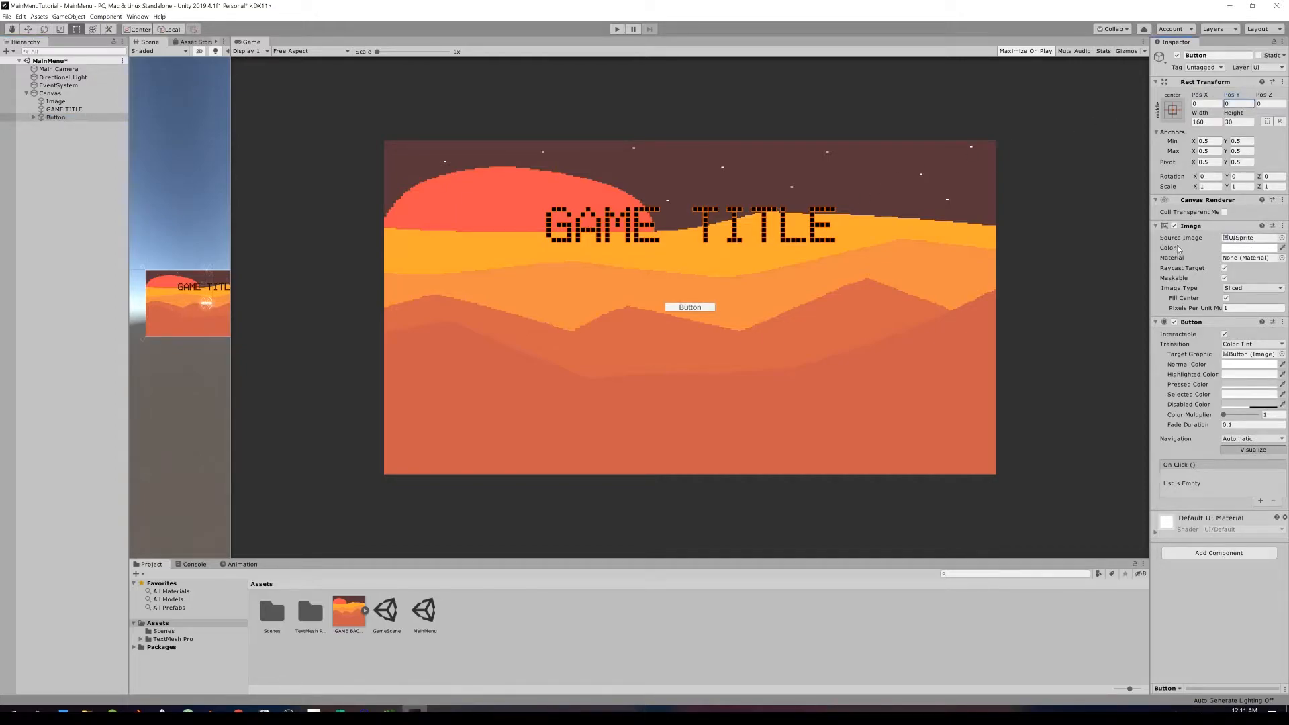
left_click(1174, 225)
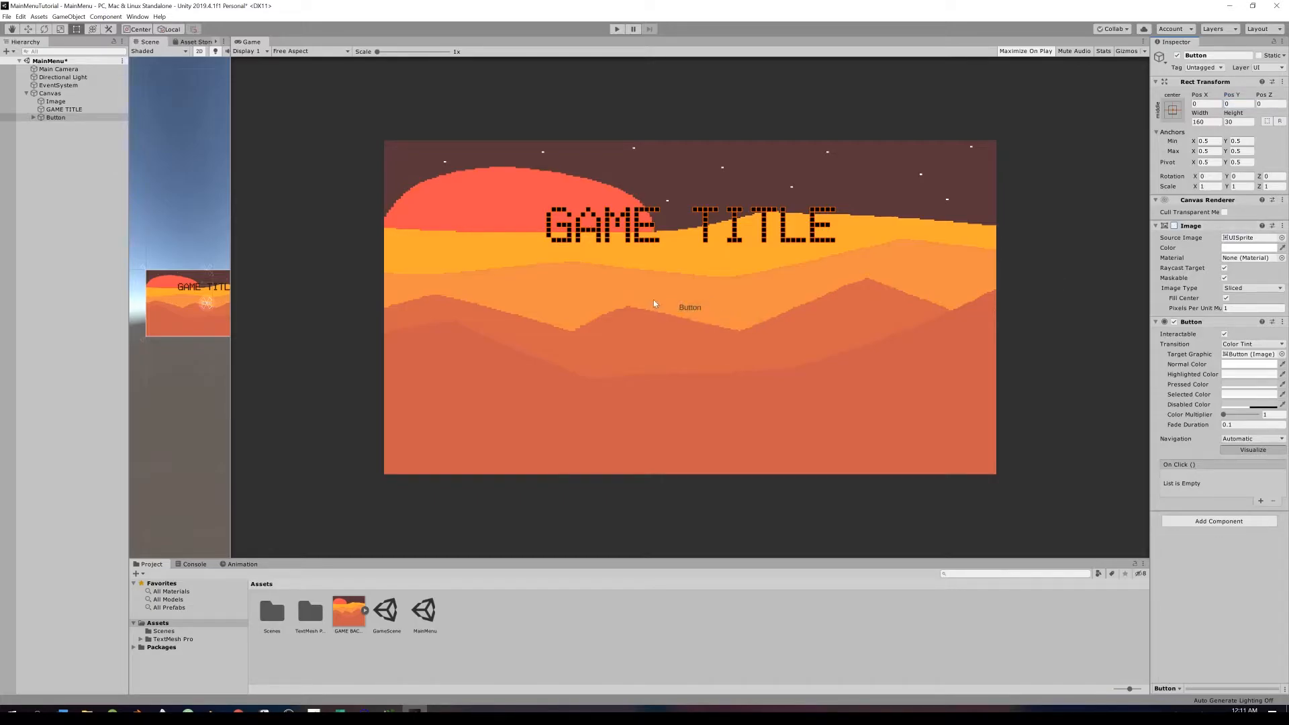
- Set the vertex color of the button's child text to white (FFFFFF)
left_click(33, 117)
left_click(70, 125)
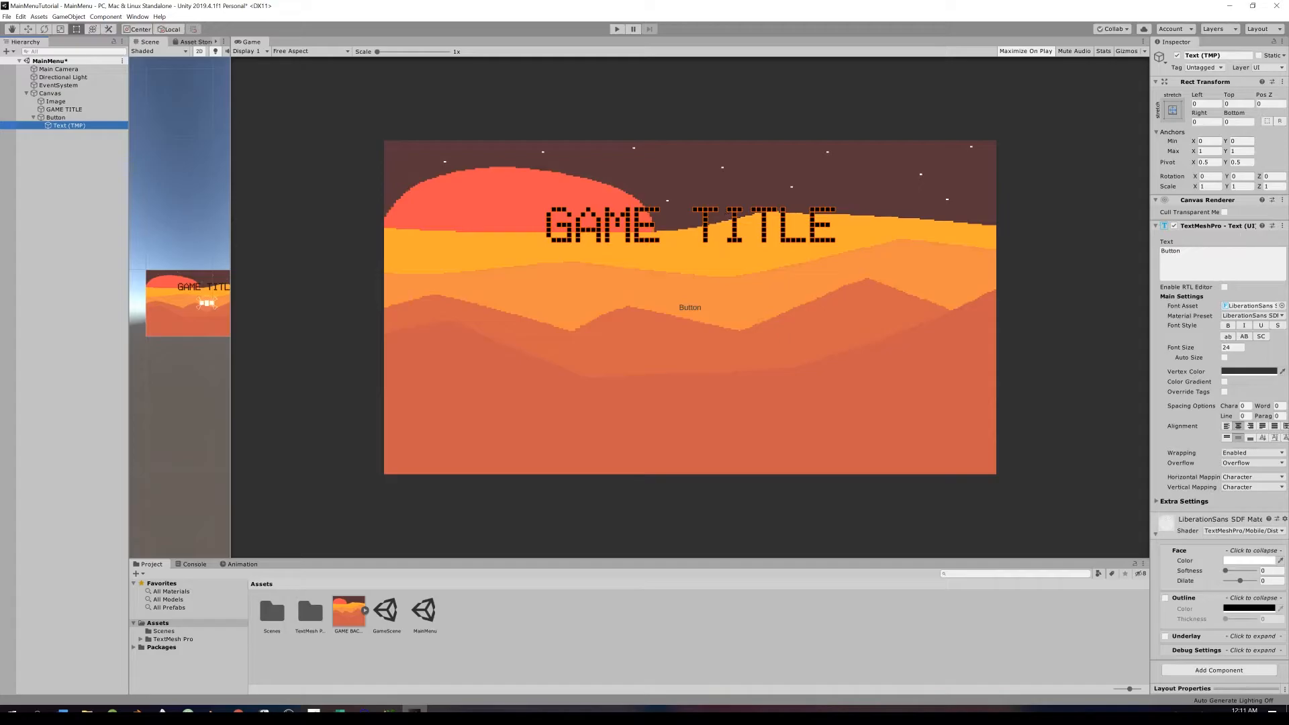
left_click(1249, 370)
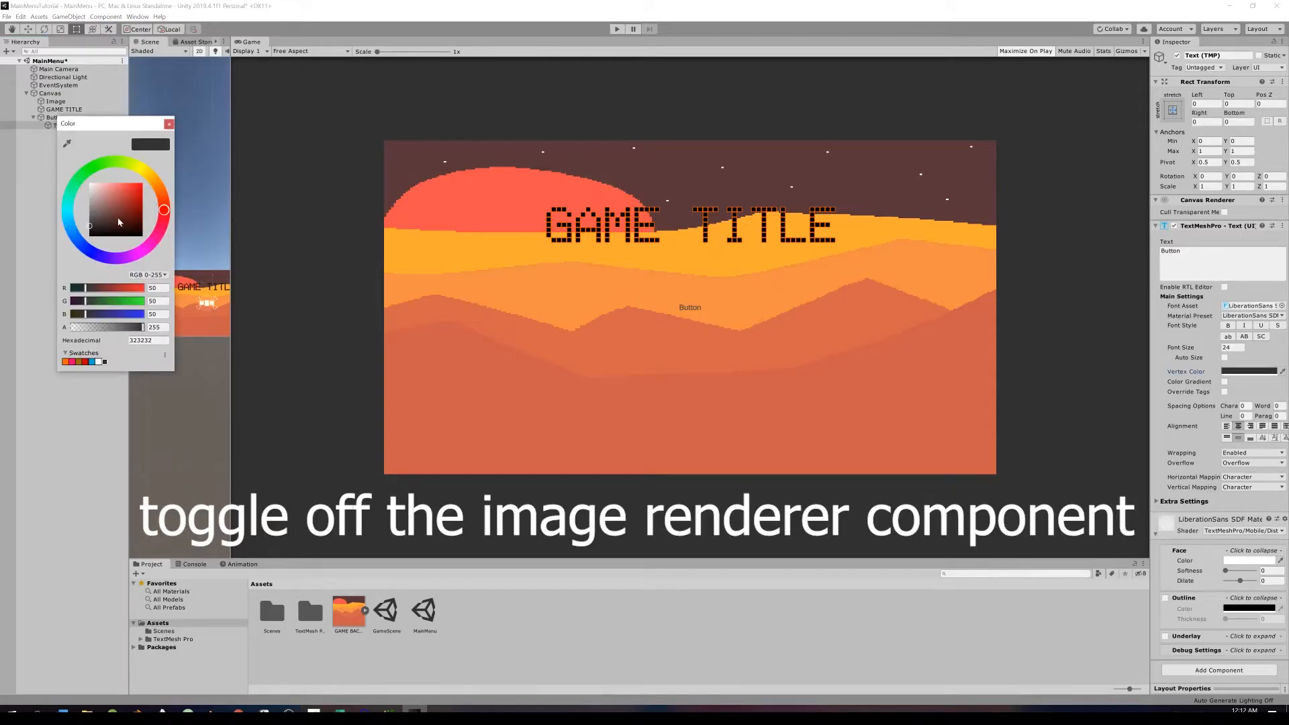
left_click_drag(123, 224, 90, 182)
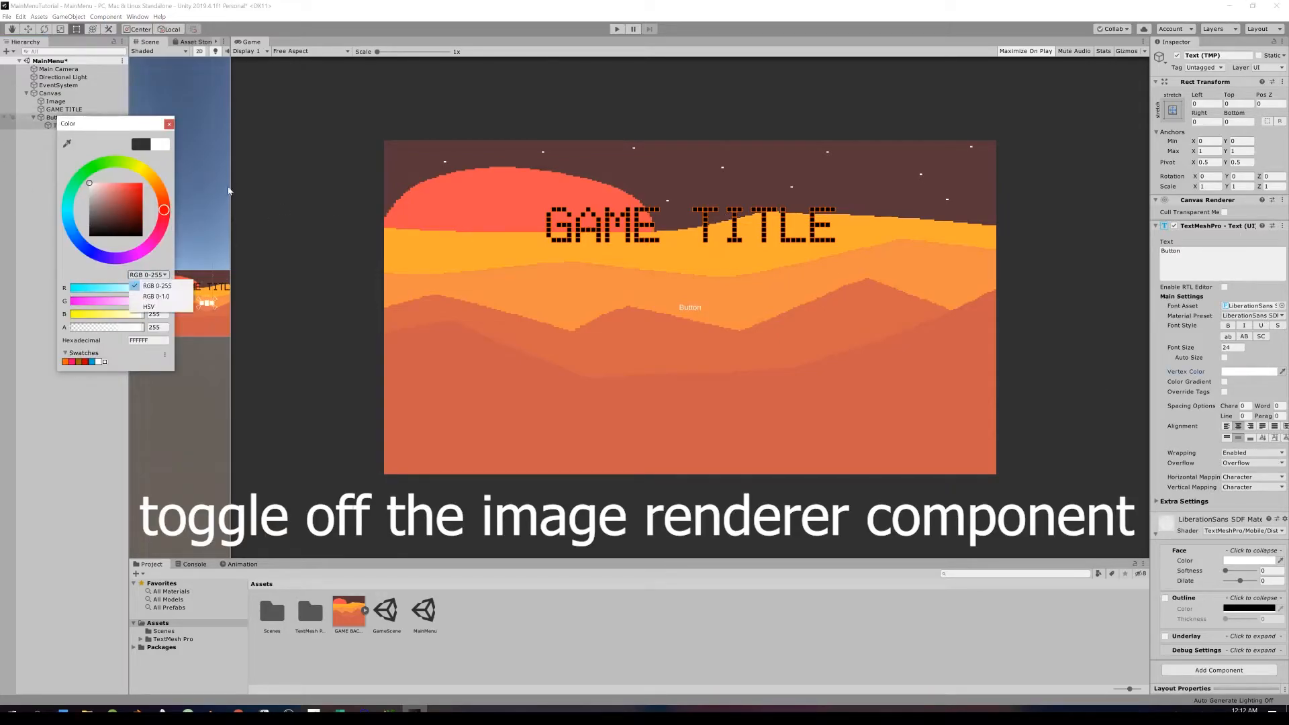
left_click(169, 124)
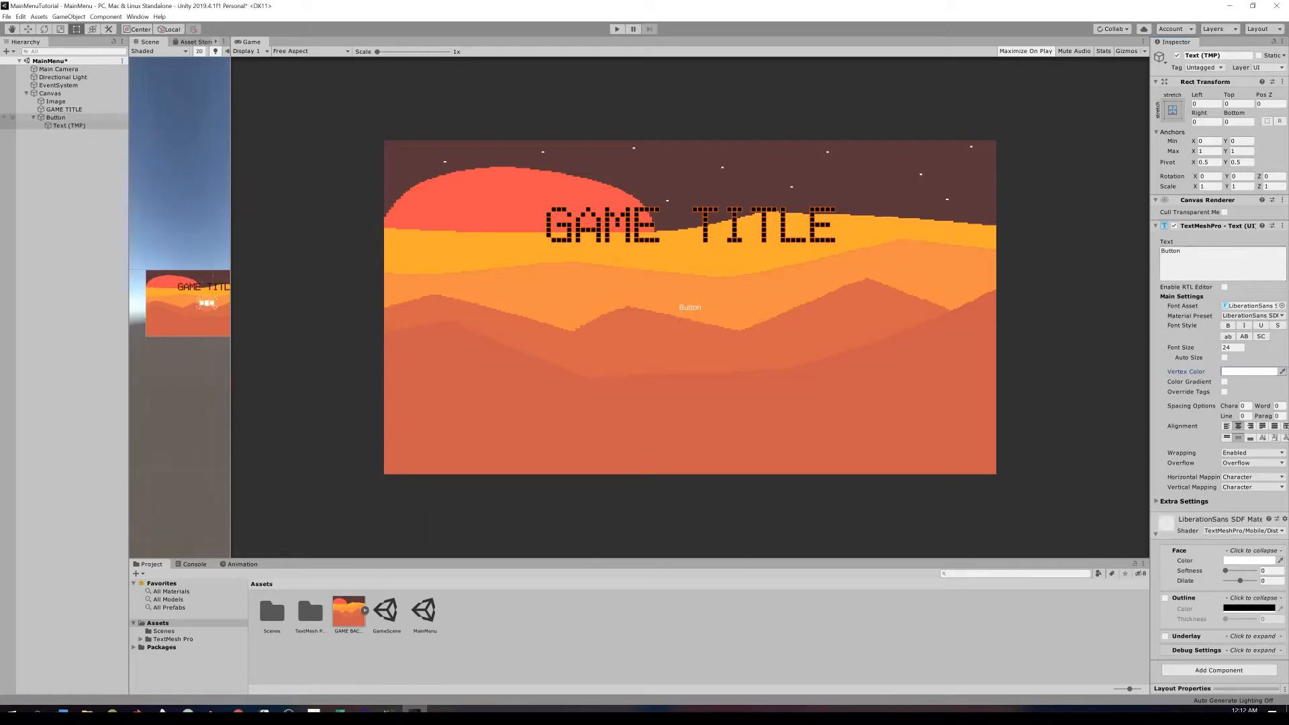
- Change the button's text to START GAME and assign the Roboto-Bold SDF font asset
key("ctrl+a")
type("s")
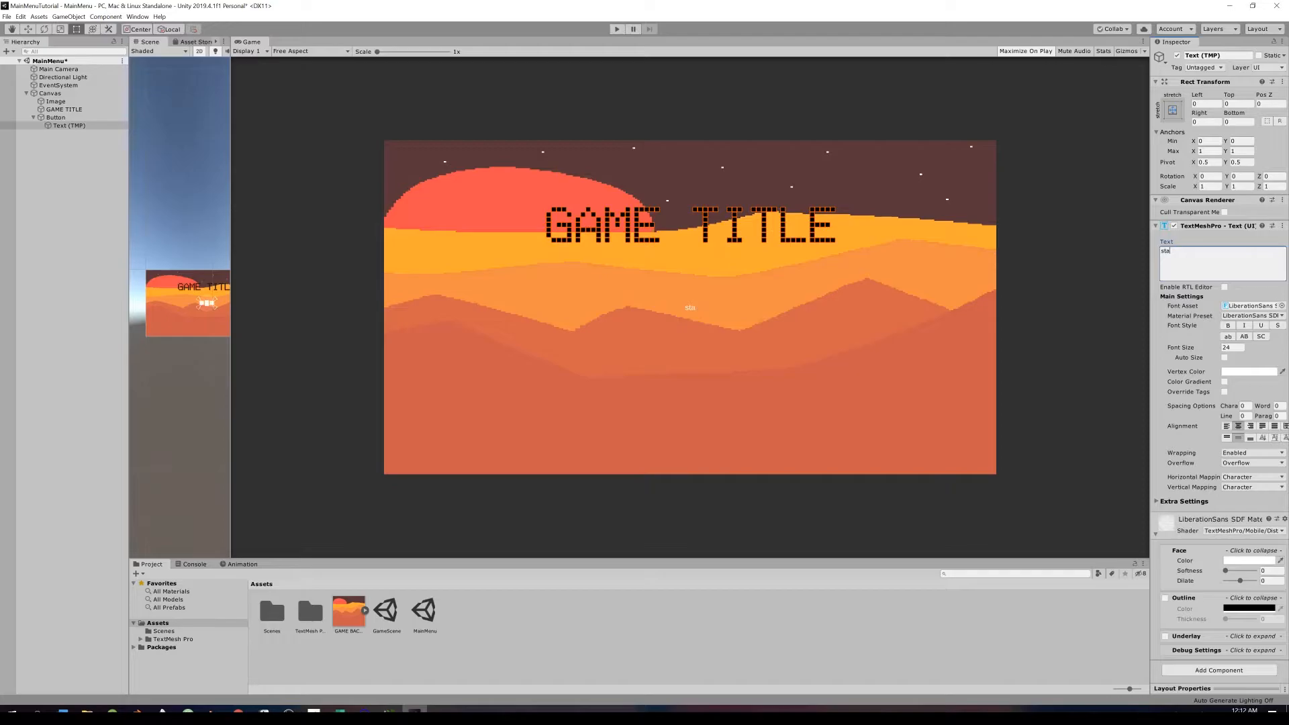
type("TART GAME")
left_click(1282, 306)
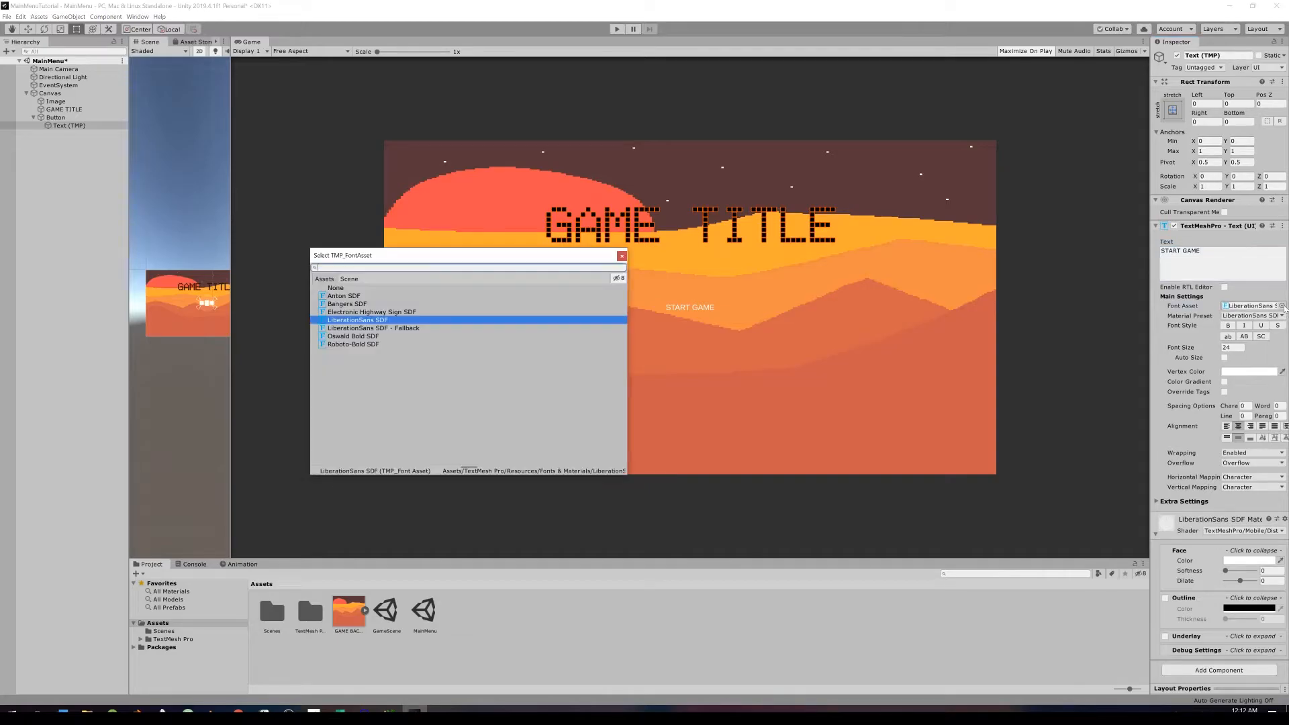
double_click(337, 345)
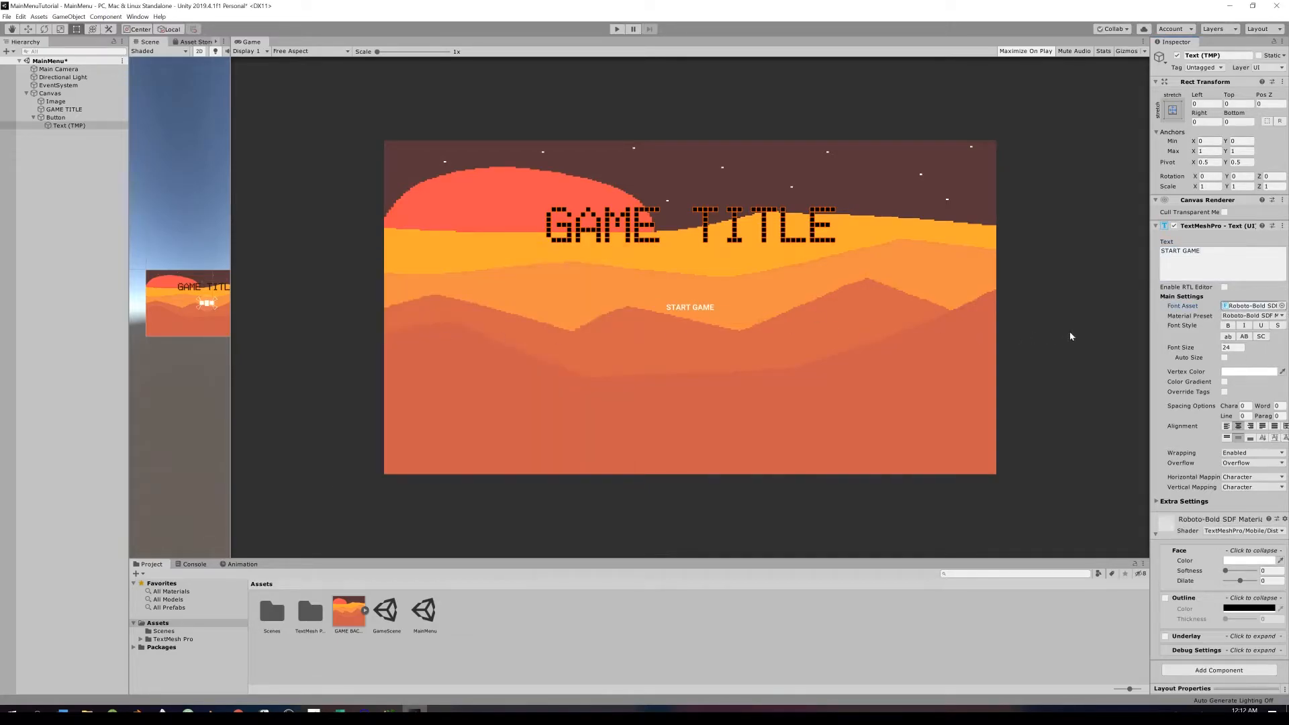
- Set the START GAME text's font size to 40 and disable its wrapping
left_click(1232, 347)
type("60")
key("BackSpace")
type("40")
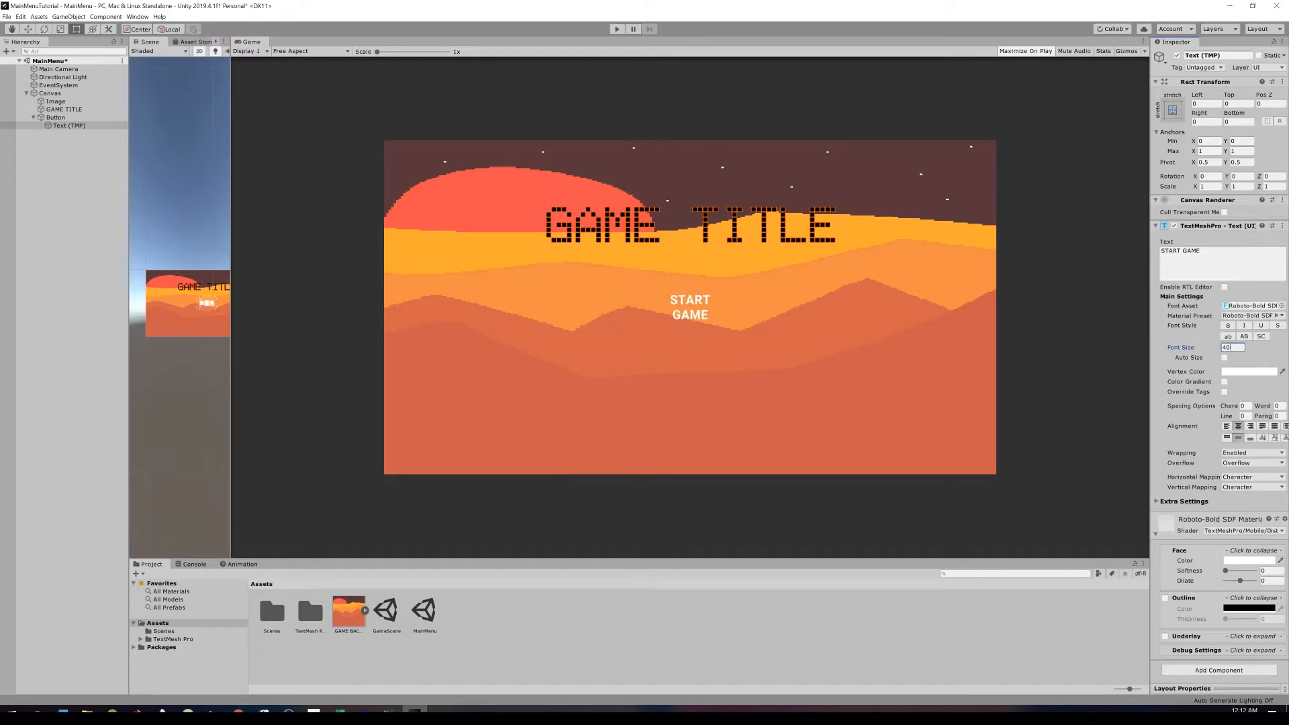
left_click(1250, 453)
left_click(1240, 463)
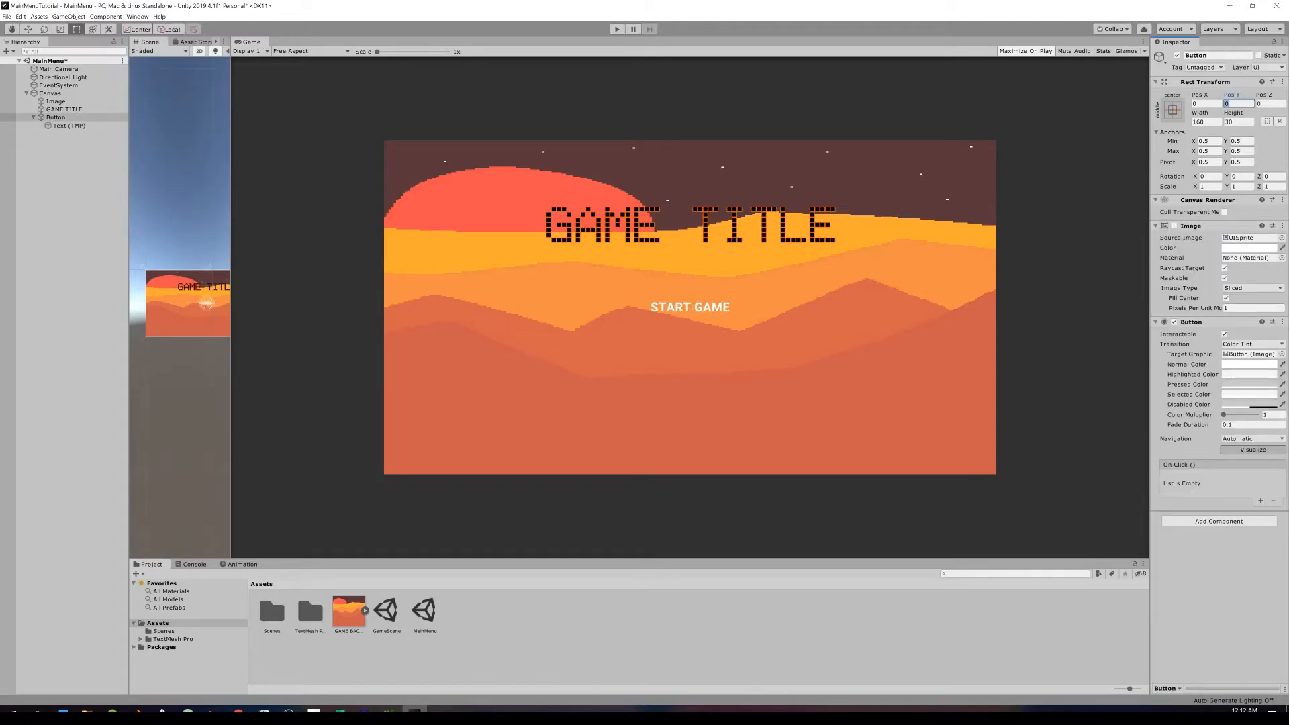
- Set the button's Pos Y to 50 and assign its child Text (TMP) as the target graphic
type("50")
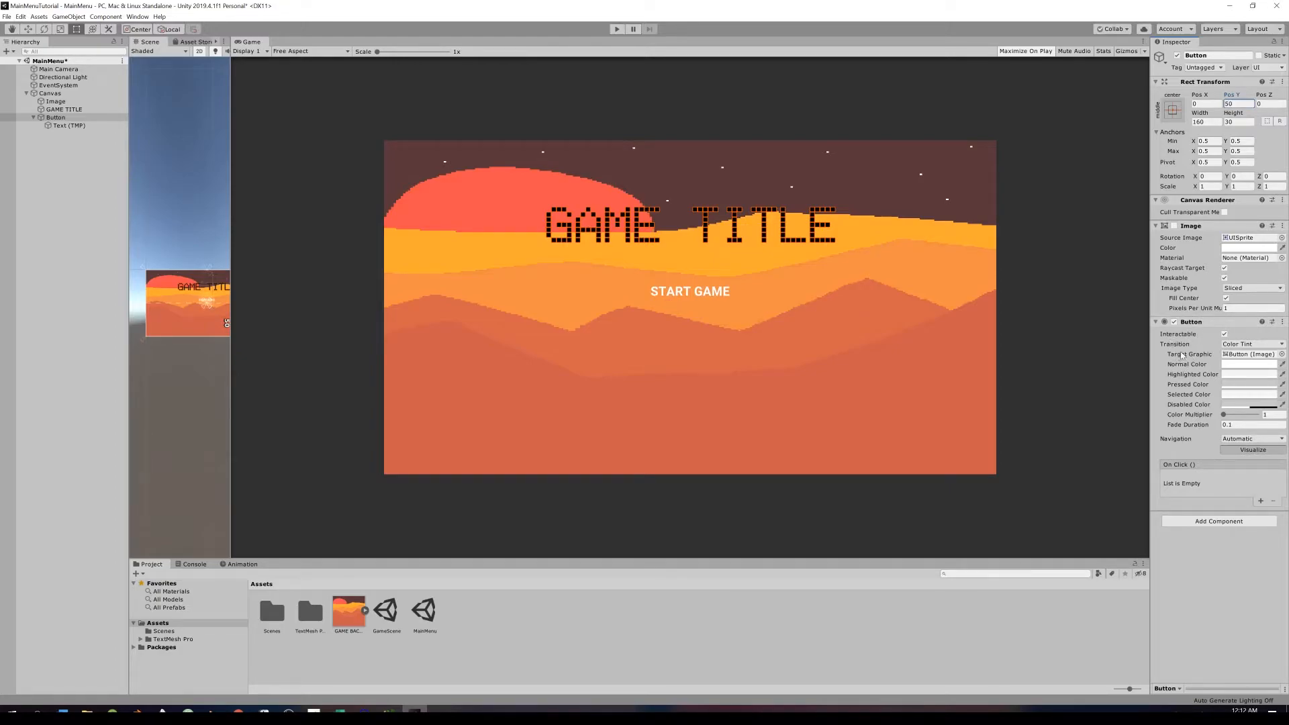
left_click(54, 127)
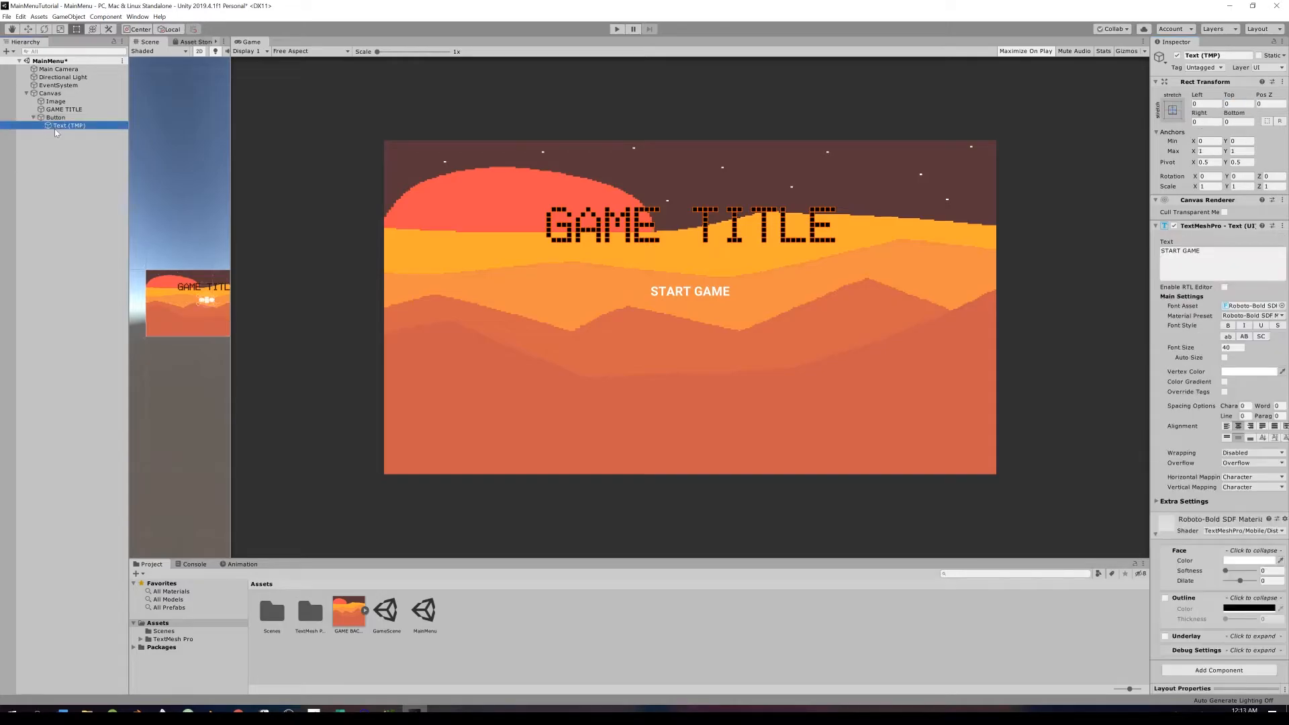
left_click(56, 118)
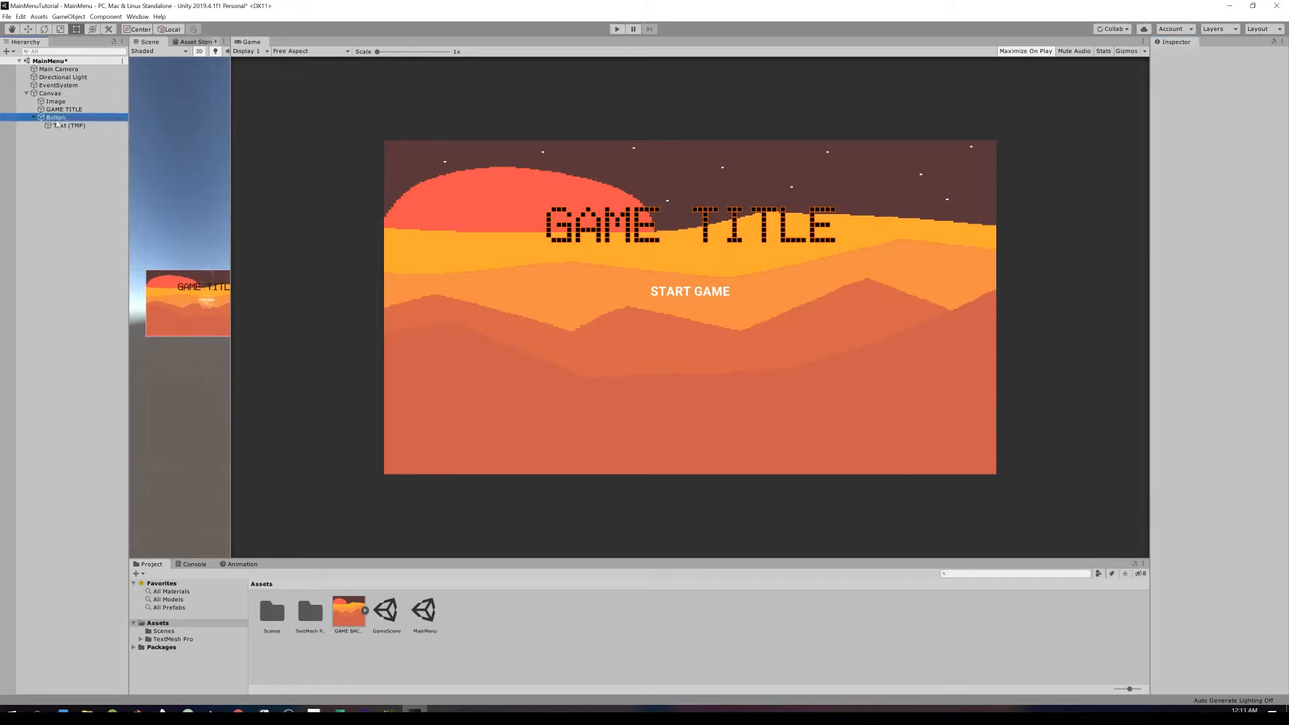
left_click(1260, 356)
left_click_drag(1260, 359, 1256, 354)
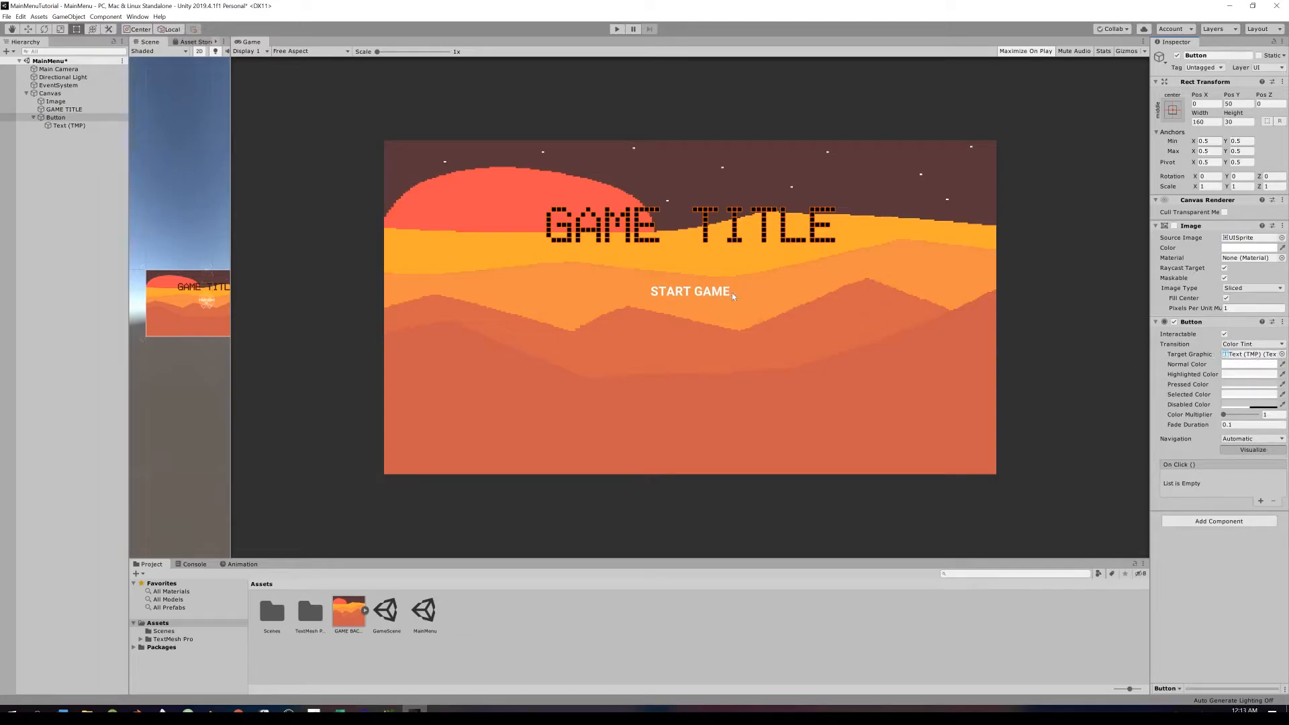
- Set the button's normal color to light gray (E5E5E5)
left_click(1248, 364)
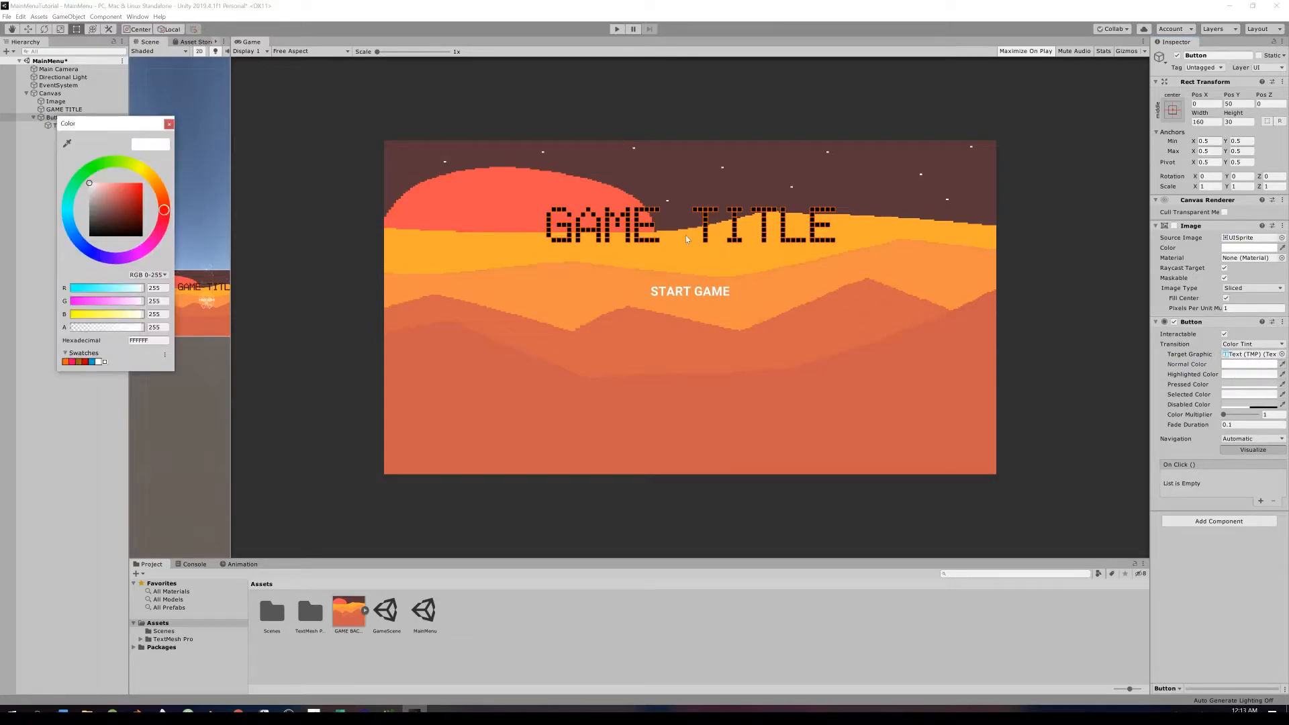
left_click_drag(143, 122, 1100, 253)
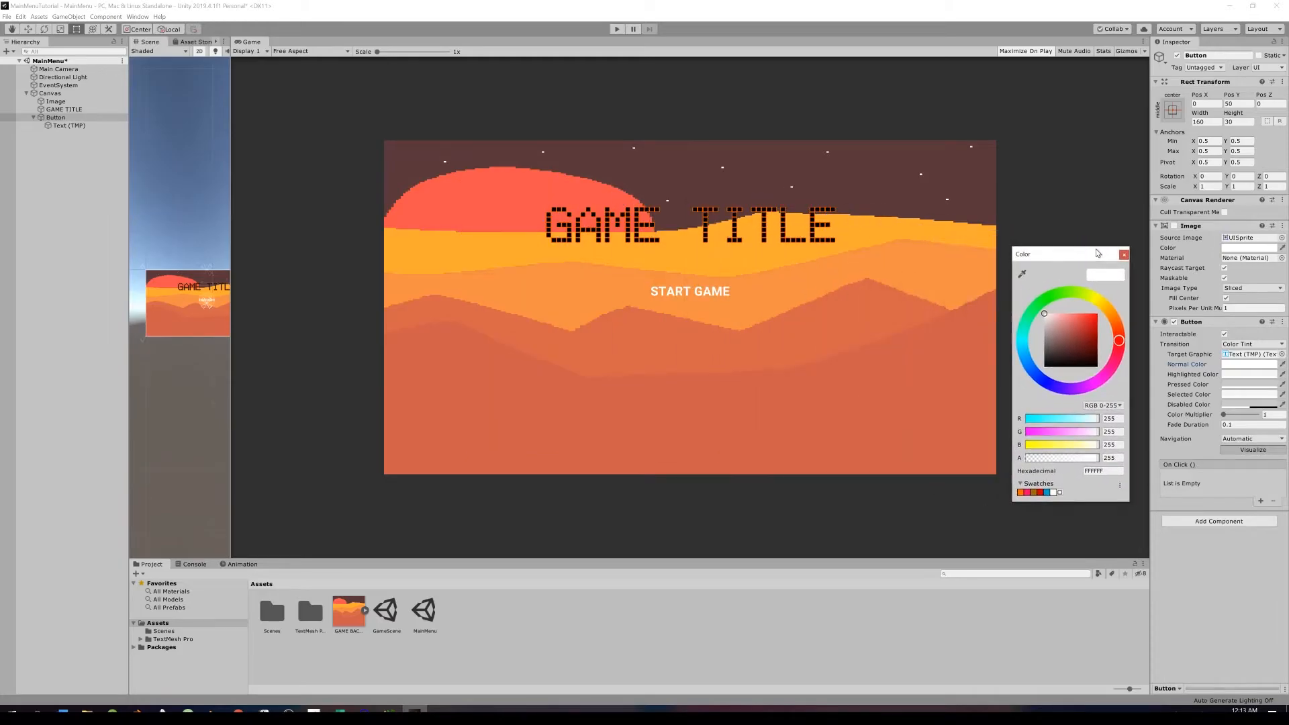
left_click_drag(1089, 316, 1120, 333)
left_click(1022, 274)
left_click(1079, 283)
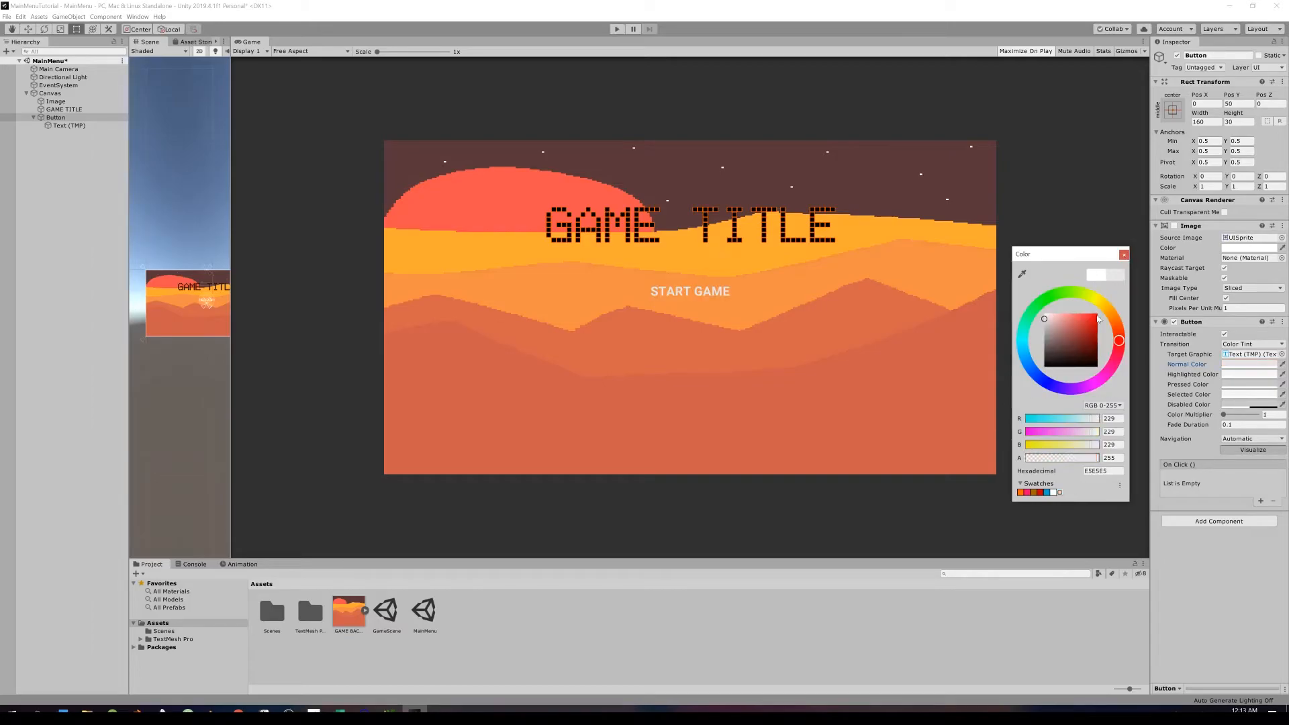
left_click(1123, 255)
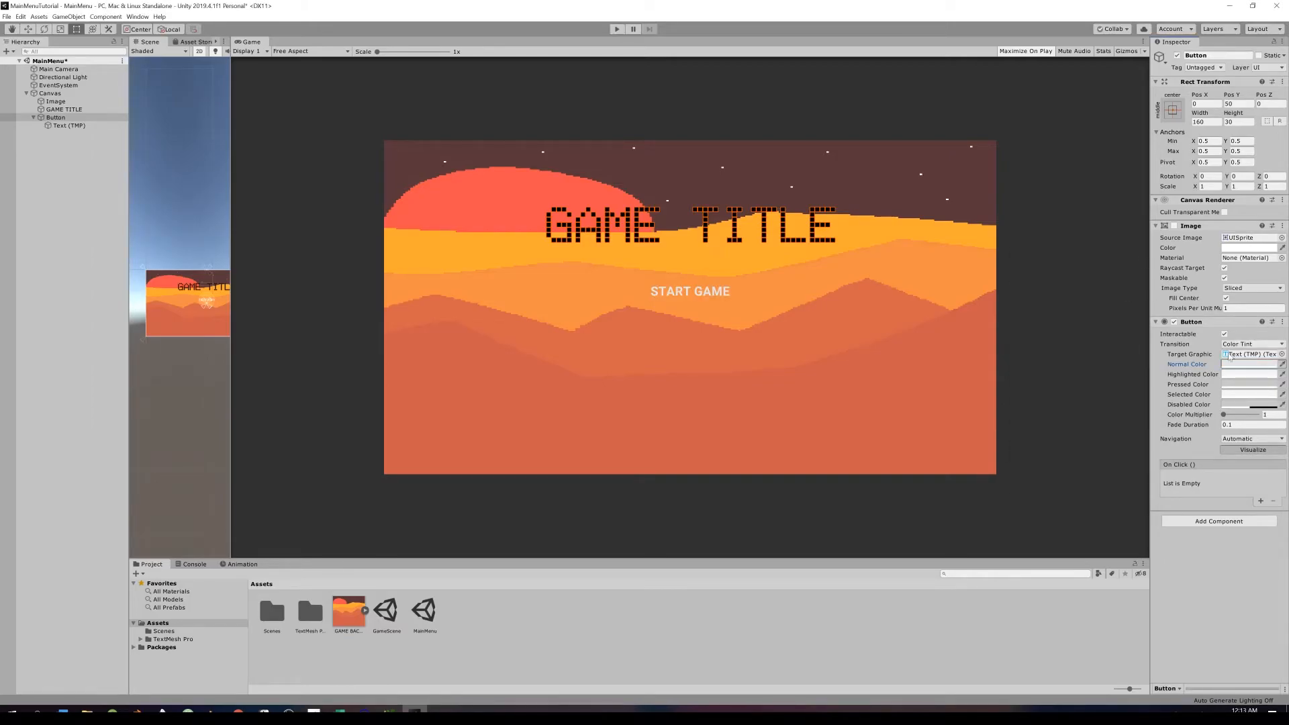
- Set the button's highlighted color to the red sampled from the sun in the background image
left_click(1242, 374)
left_click(1021, 274)
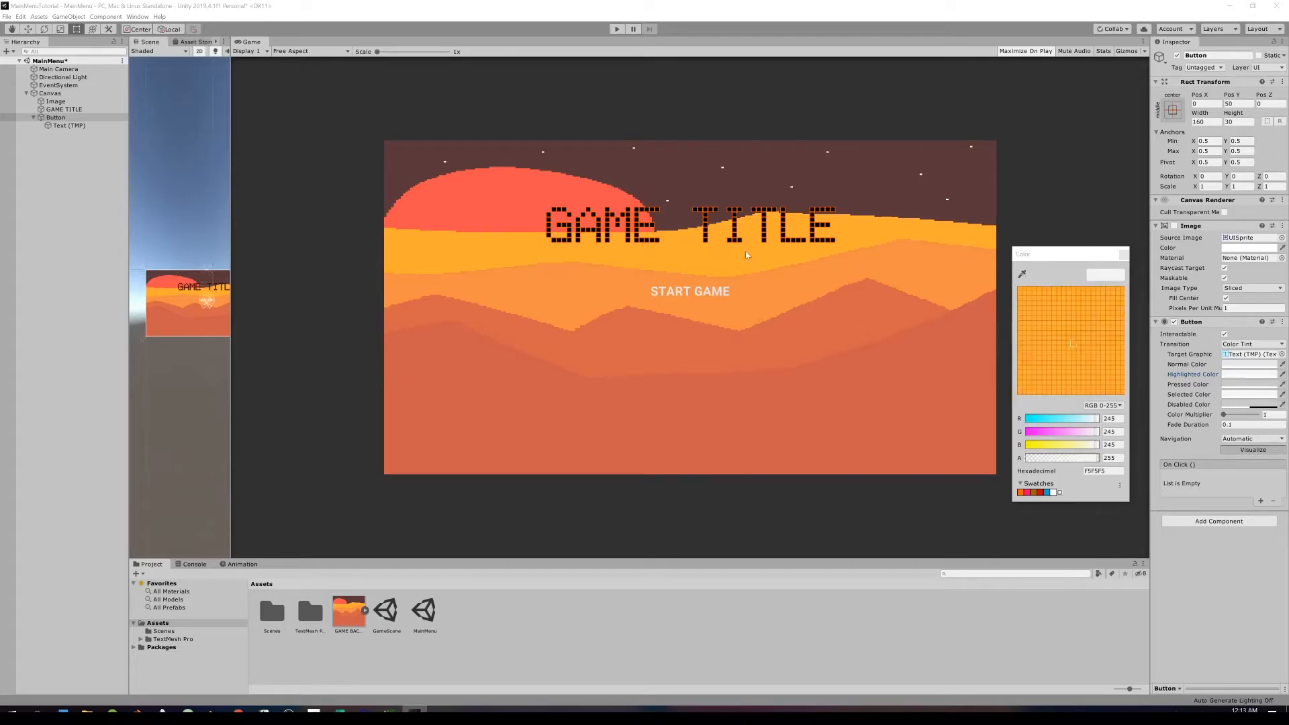
left_click(594, 196)
left_click(1124, 254)
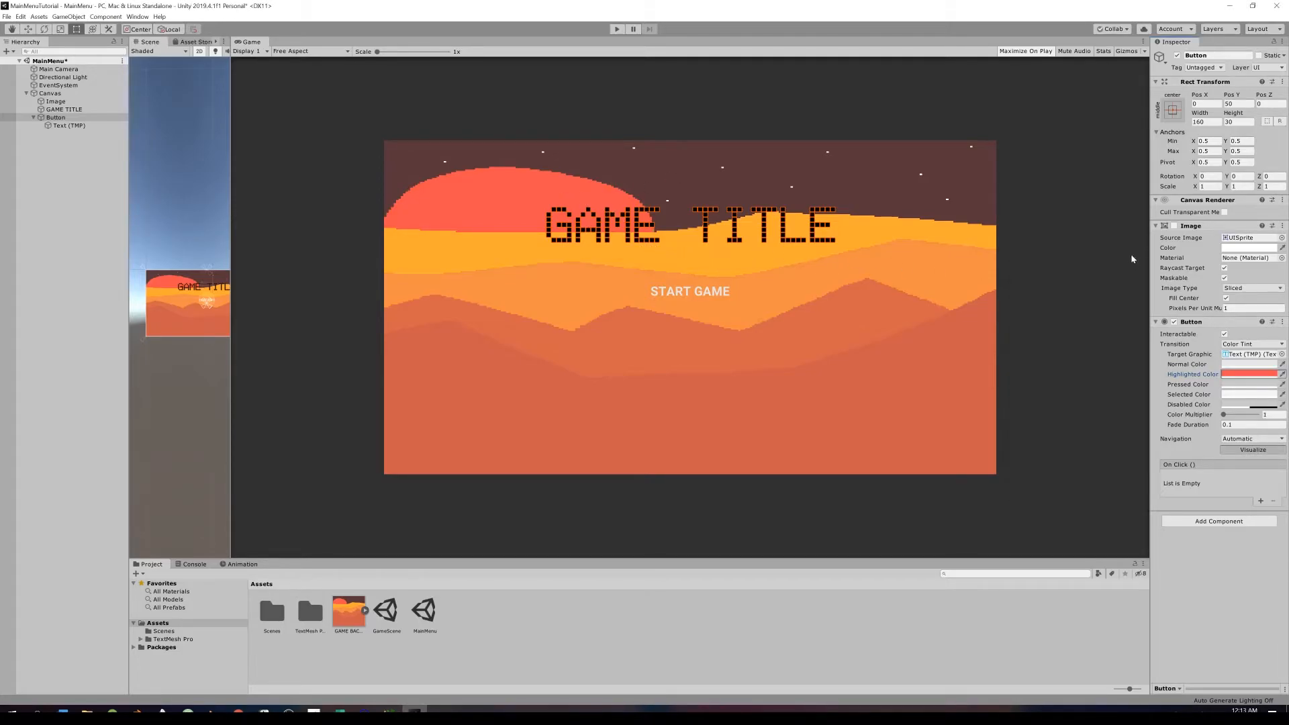
- Set the button's pressed color to the dark brown sampled from the background sky and its navigation to None
left_click(1249, 384)
left_click(1022, 277)
left_click(846, 195)
left_click(1123, 254)
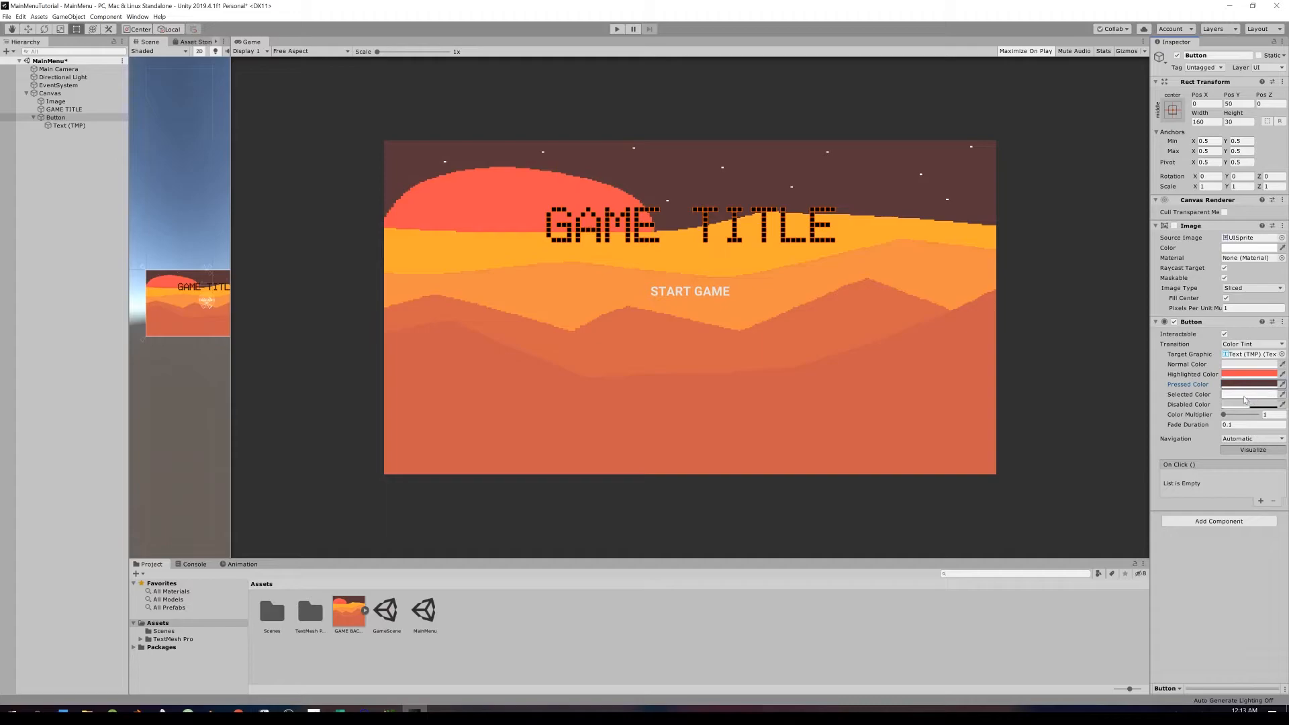
left_click(1232, 439)
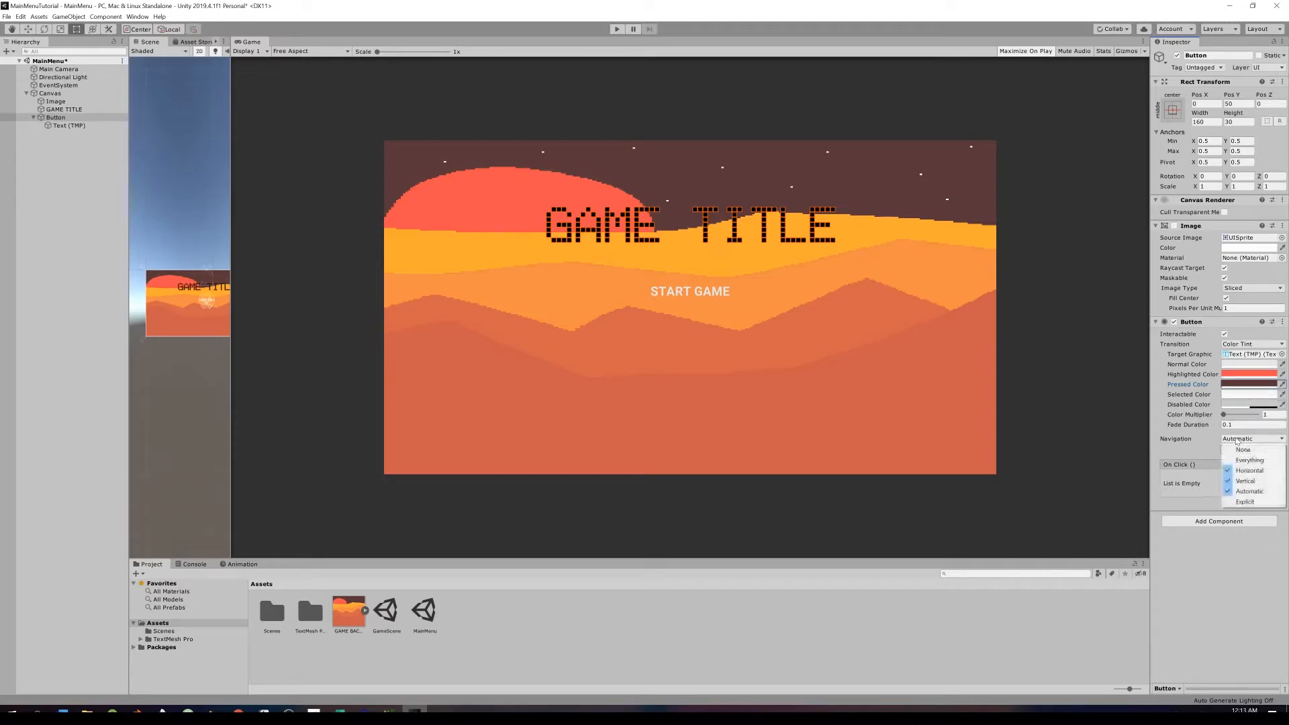
left_click(1246, 449)
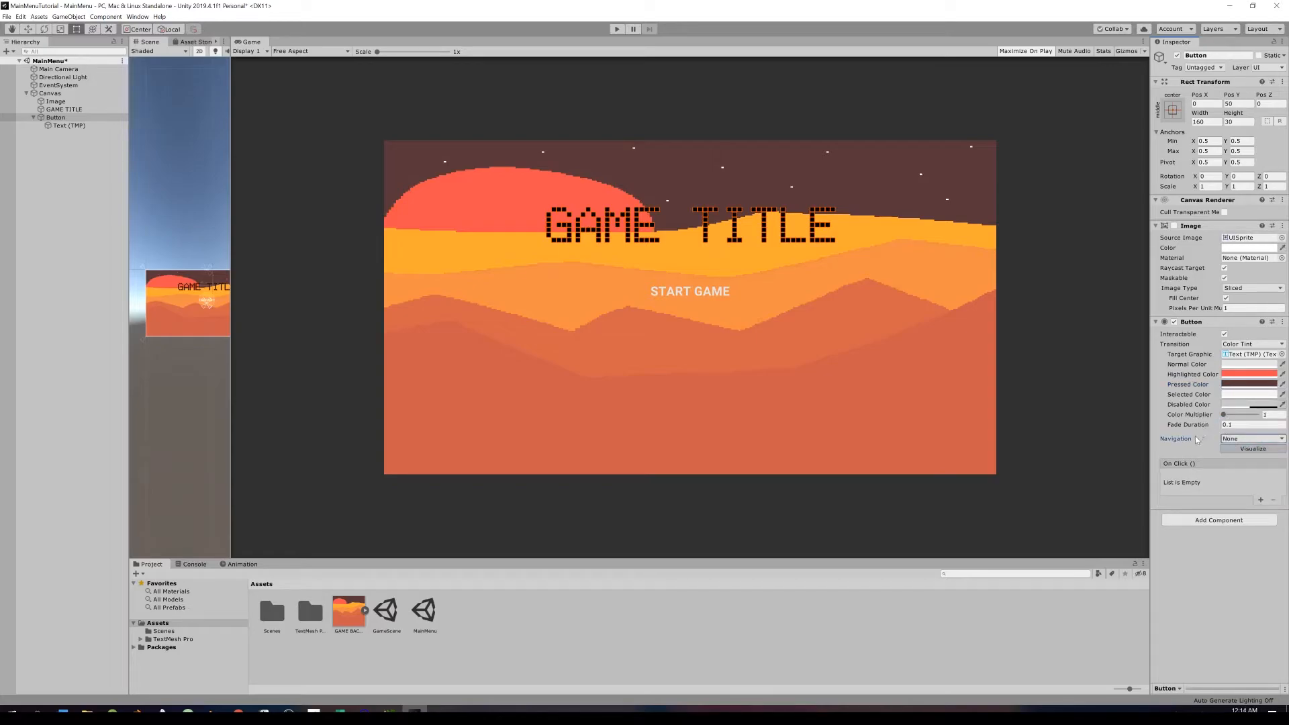
- Play-test the scene to check the START GAME button's highlighted and pressed colors
left_click(617, 31)
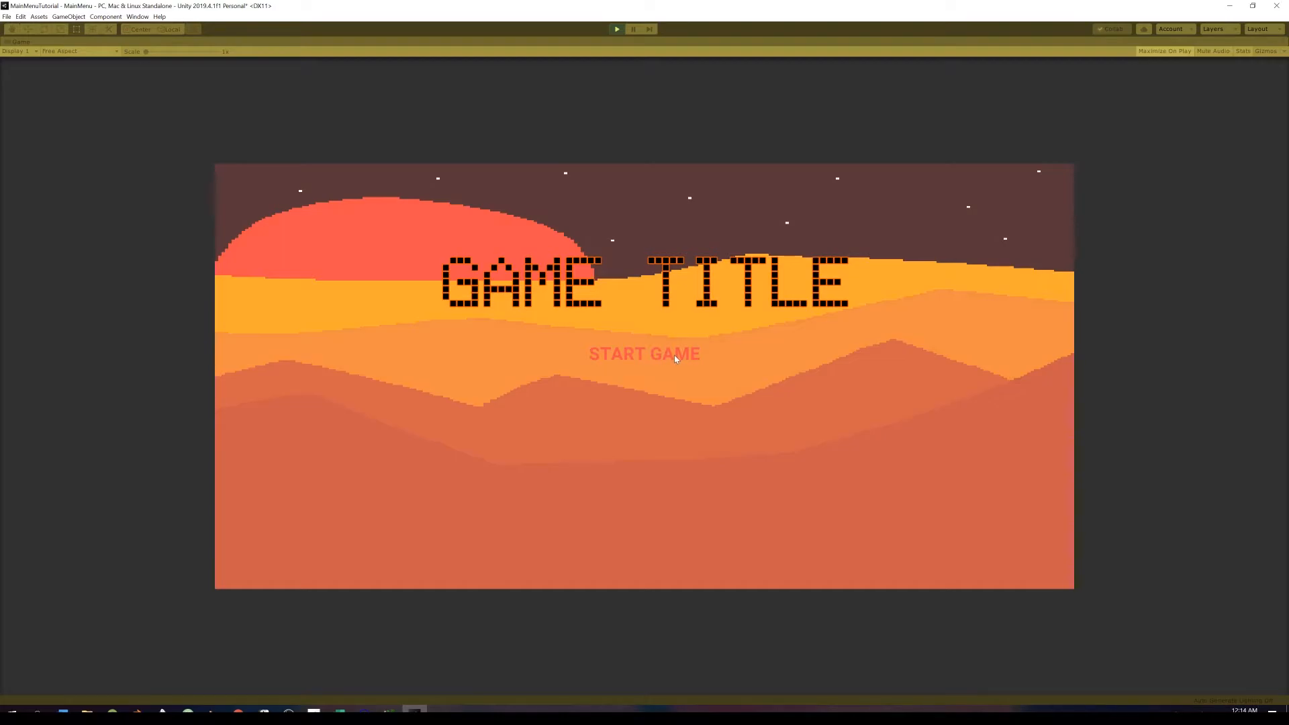
left_click(674, 357)
key("ctrl+p")
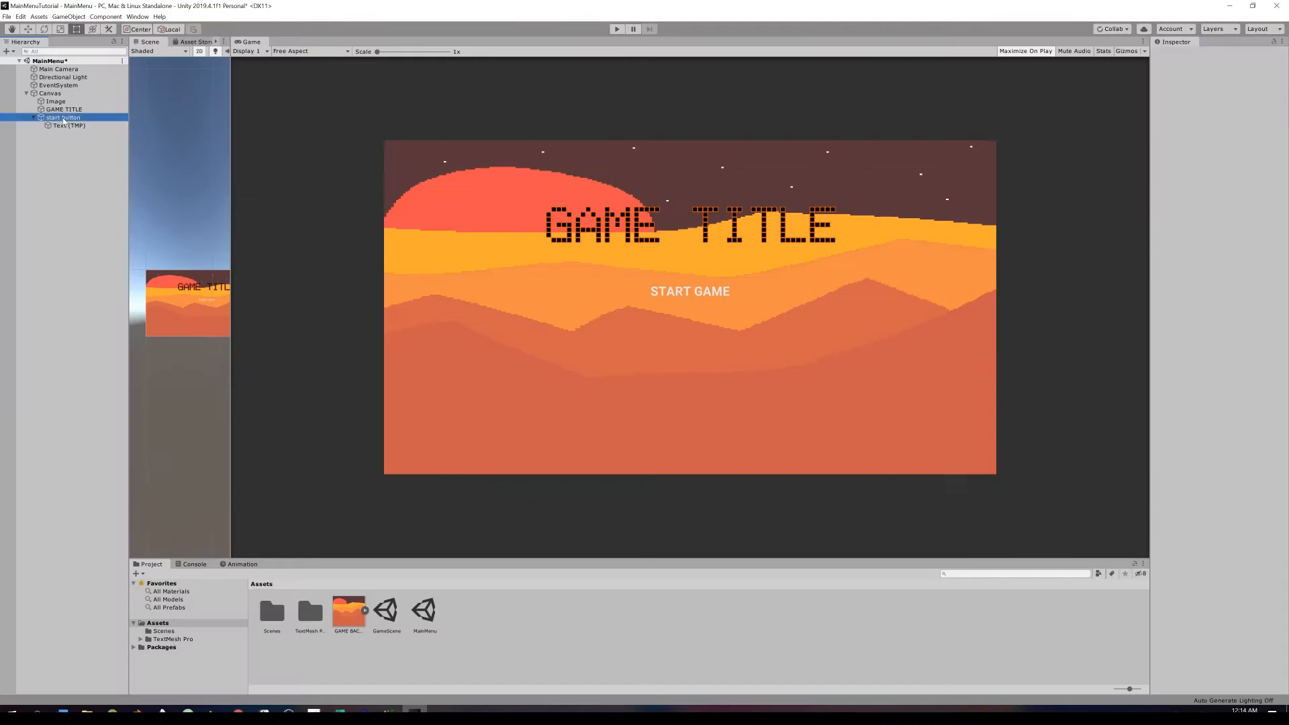
- Duplicate the start button under the Canvas, rename the copy exit button and change its text to EXIT
left_click_drag(46, 137, 50, 93)
double_click(57, 133)
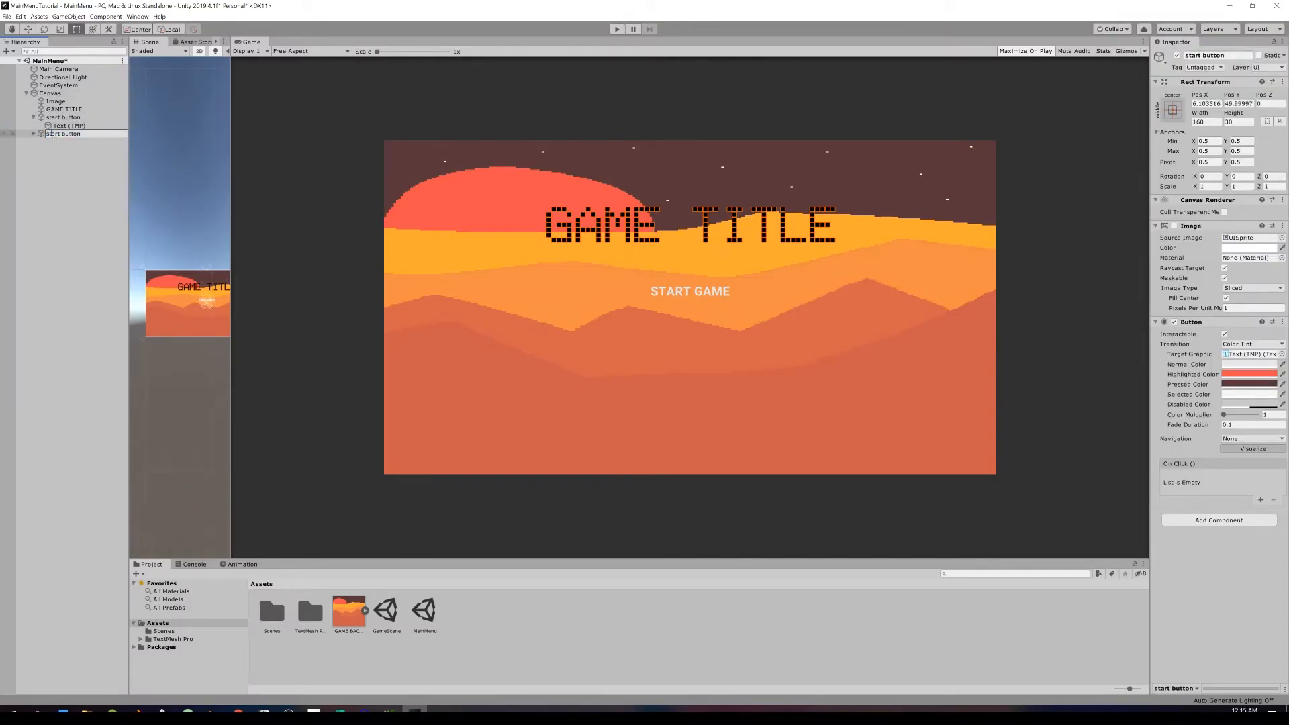
type("exit")
key("Return")
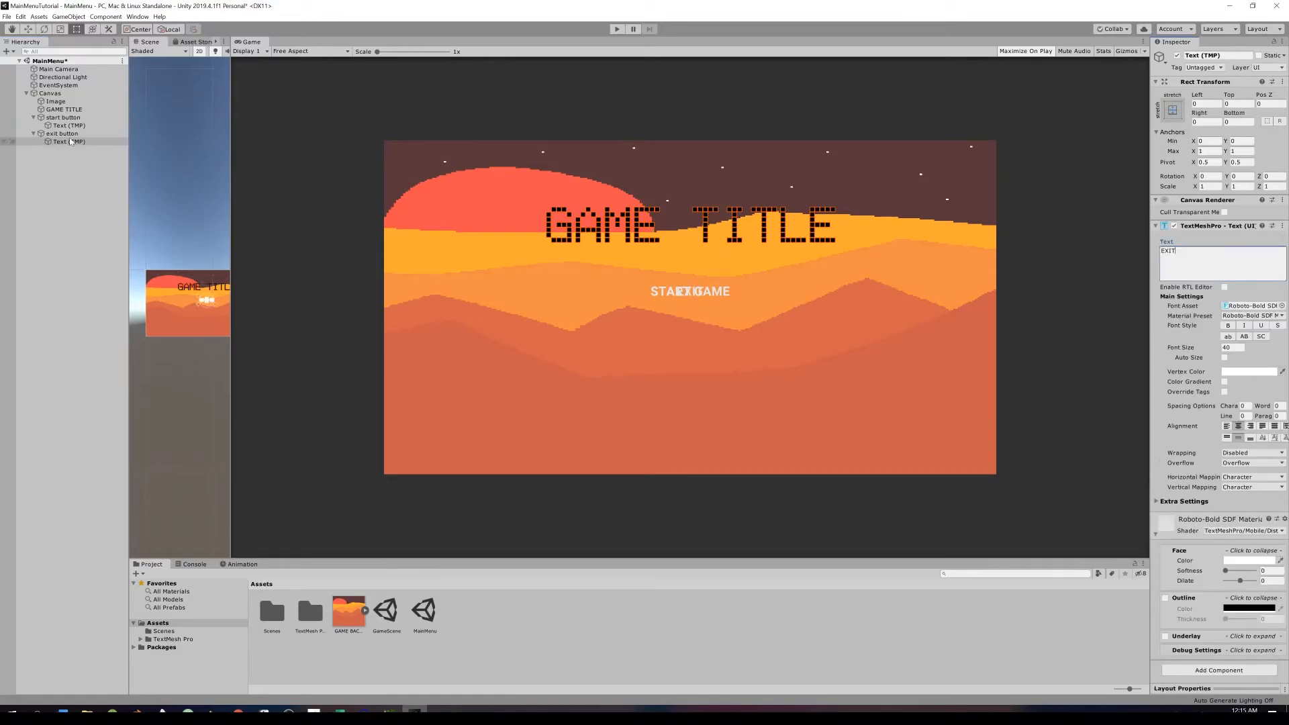
- Set the exit button's Pos X to 0 and Pos Y to -100
left_click(62, 135)
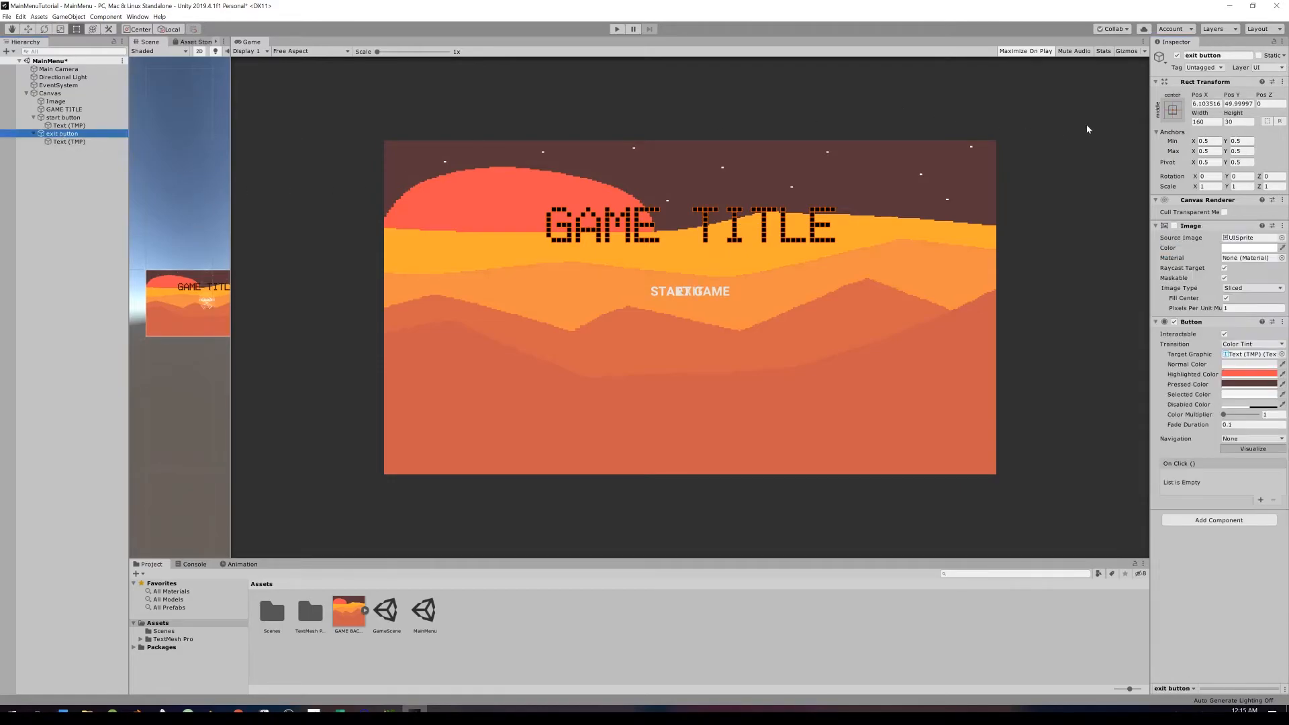
left_click(1207, 103)
key("BackSpace")
type("0")
key("Tab")
key("BackSpace")
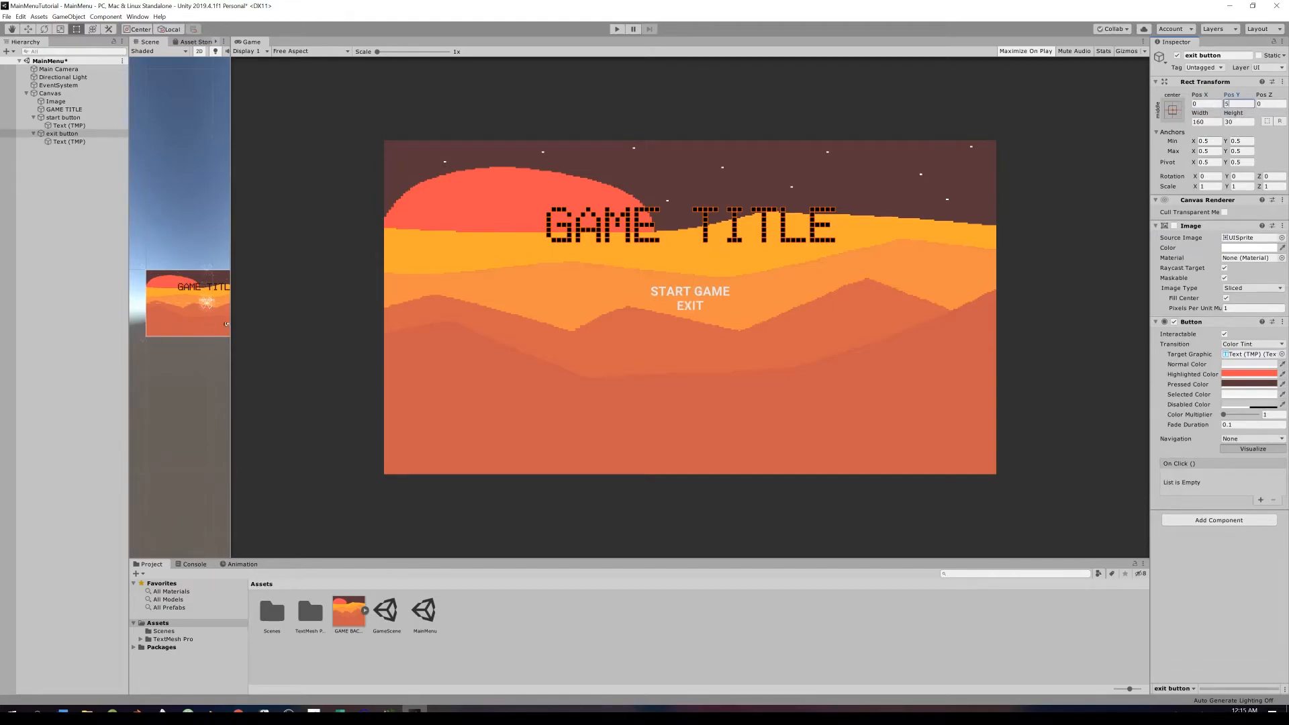
type("-100")
- Play-test the main menu with both the START GAME and EXIT buttons in place
left_click(615, 30)
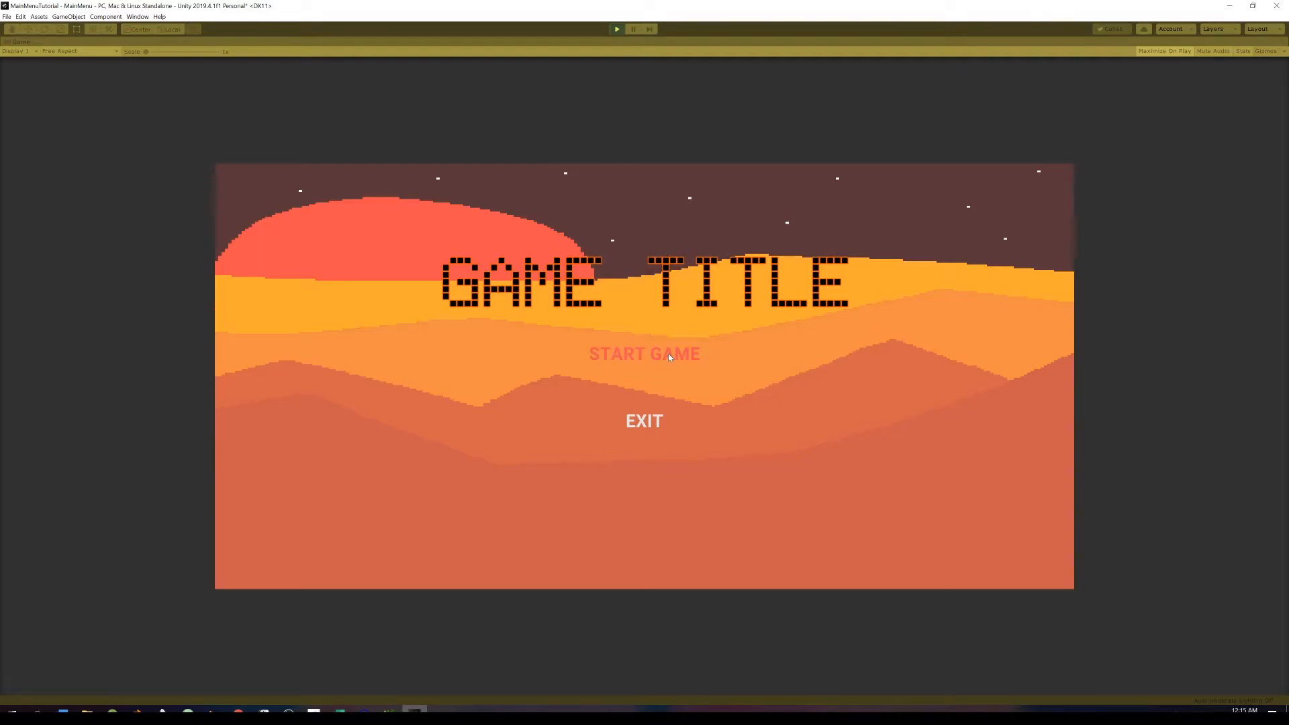
key("ctrl+p")
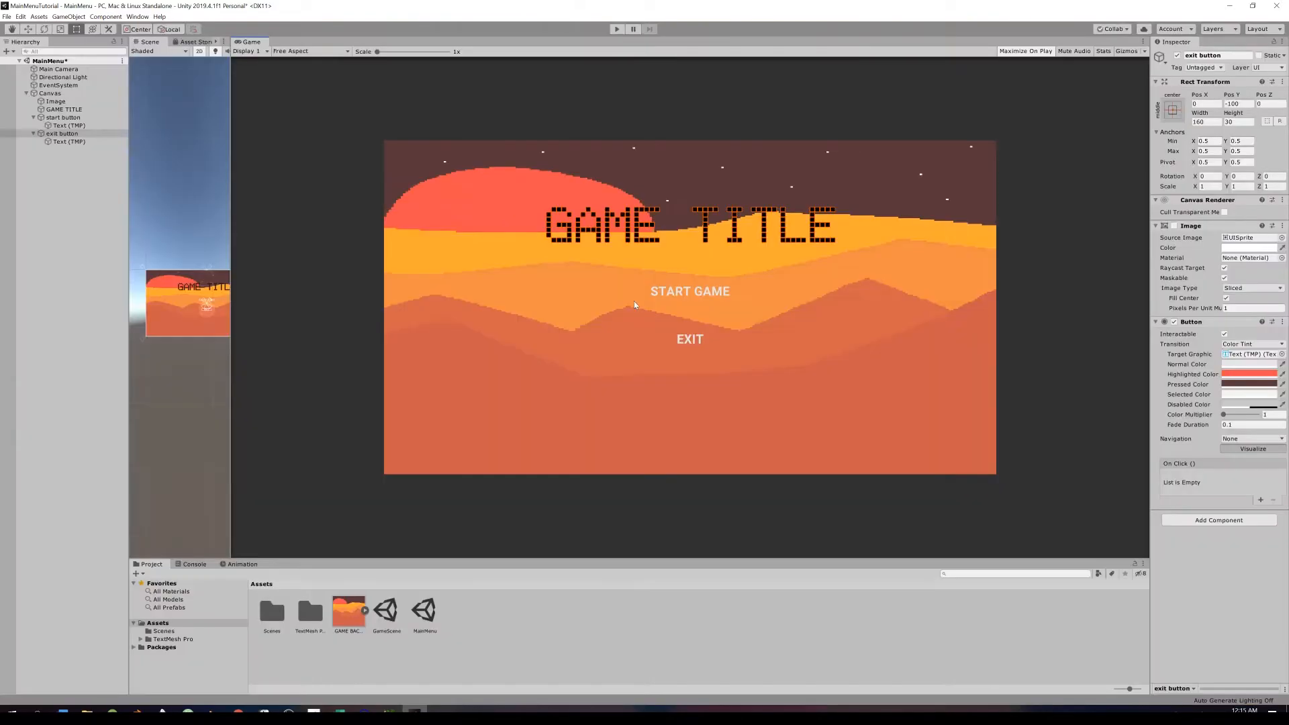
- Save the scene and create an empty game object at the root of the hierarchy
left_click(103, 218)
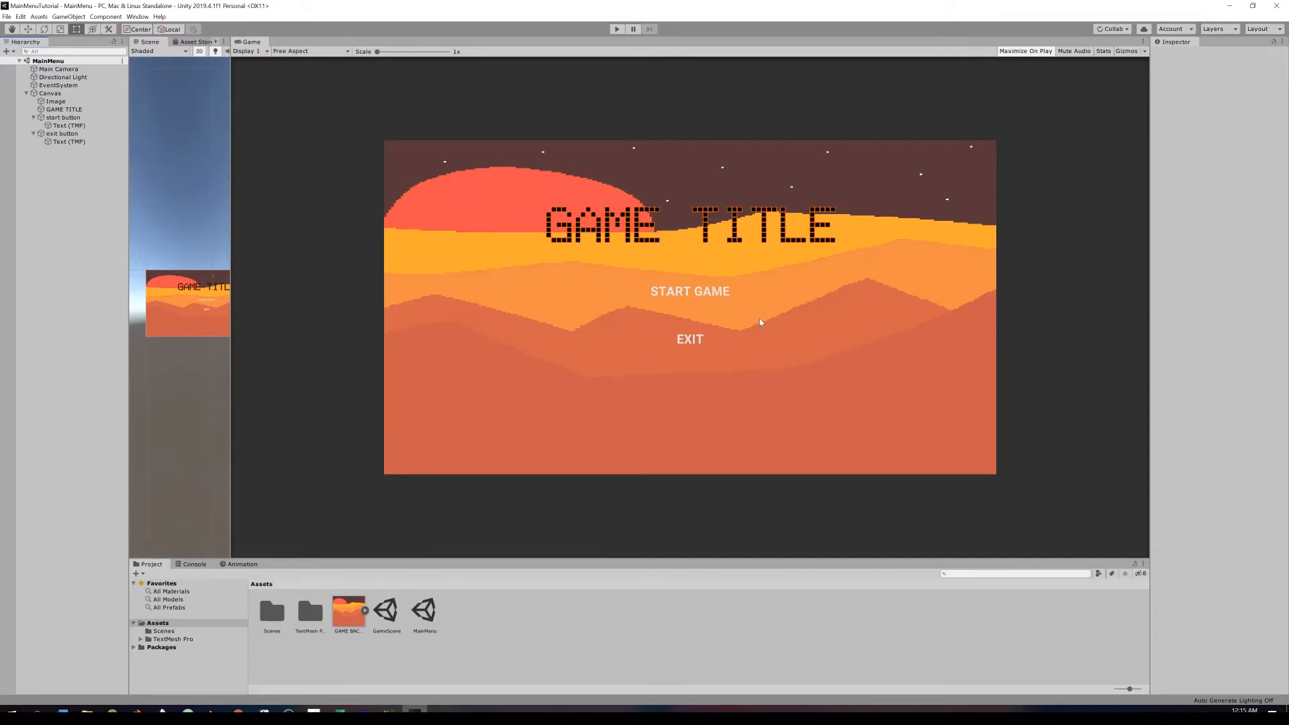
right_click(79, 201)
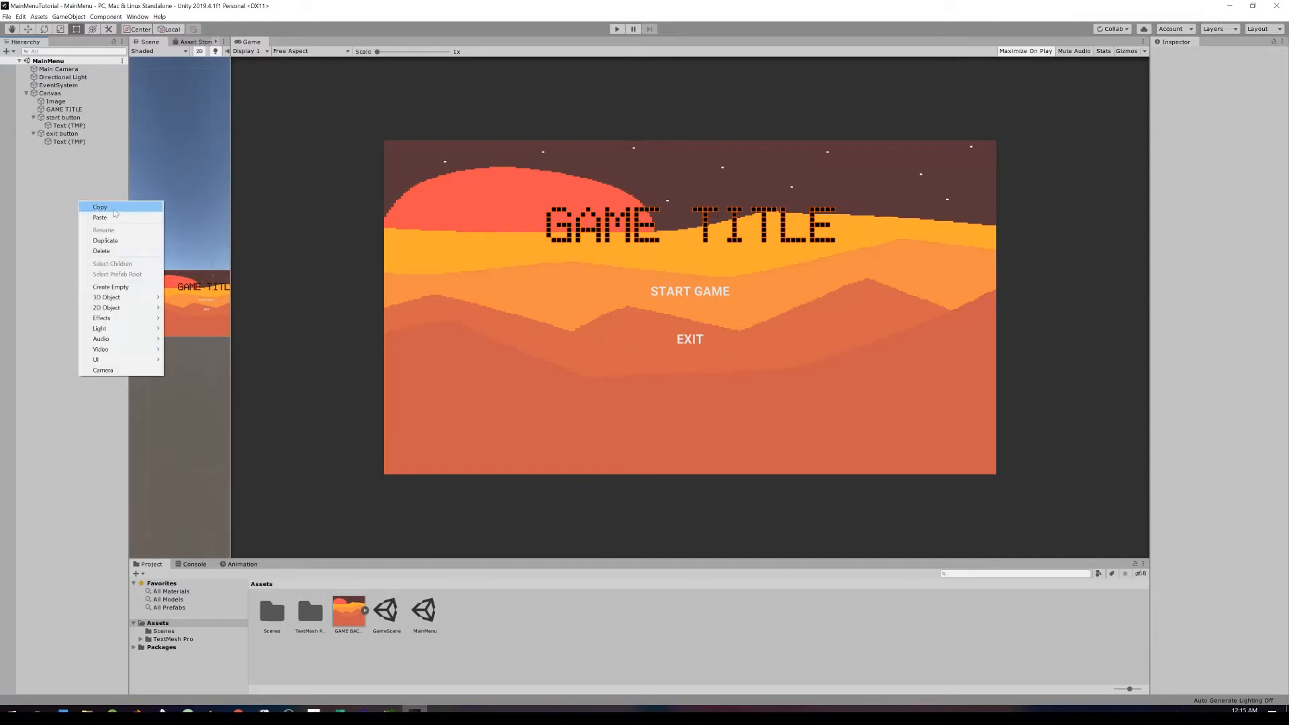
left_click(87, 286)
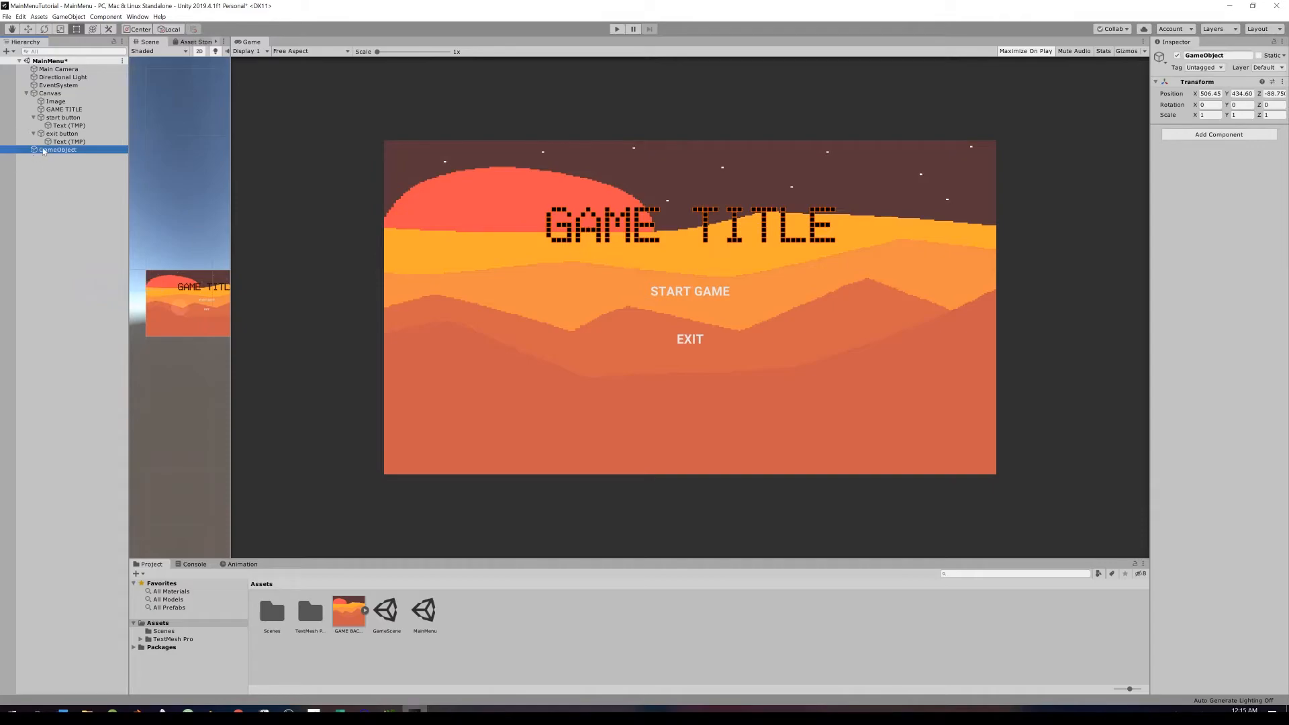
- Rename the new empty game object as GAME MANAGER
left_click(47, 150)
type("GAME MANAGER")
key("Return")
- Add a new script component named MainMenuLogic to the GAME MANAGER object
left_click(1183, 135)
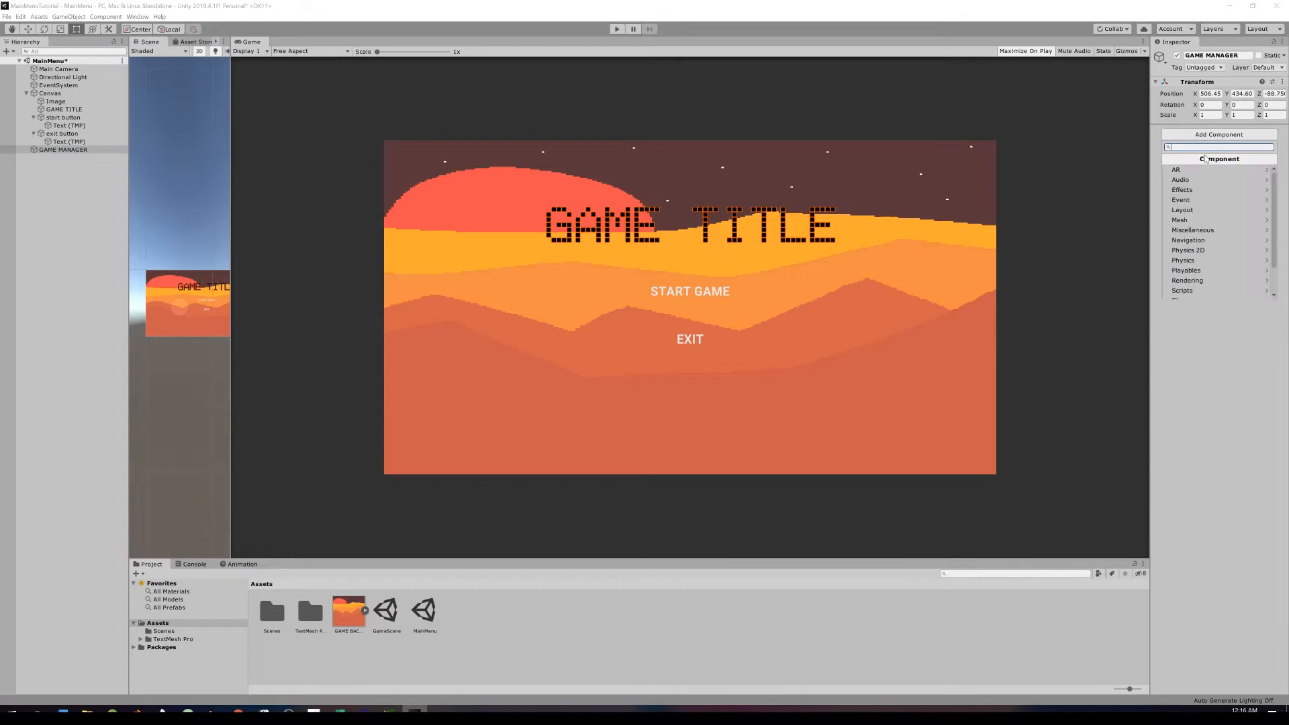
type("G")
key("BackSpace")
type("MainMenuLog")
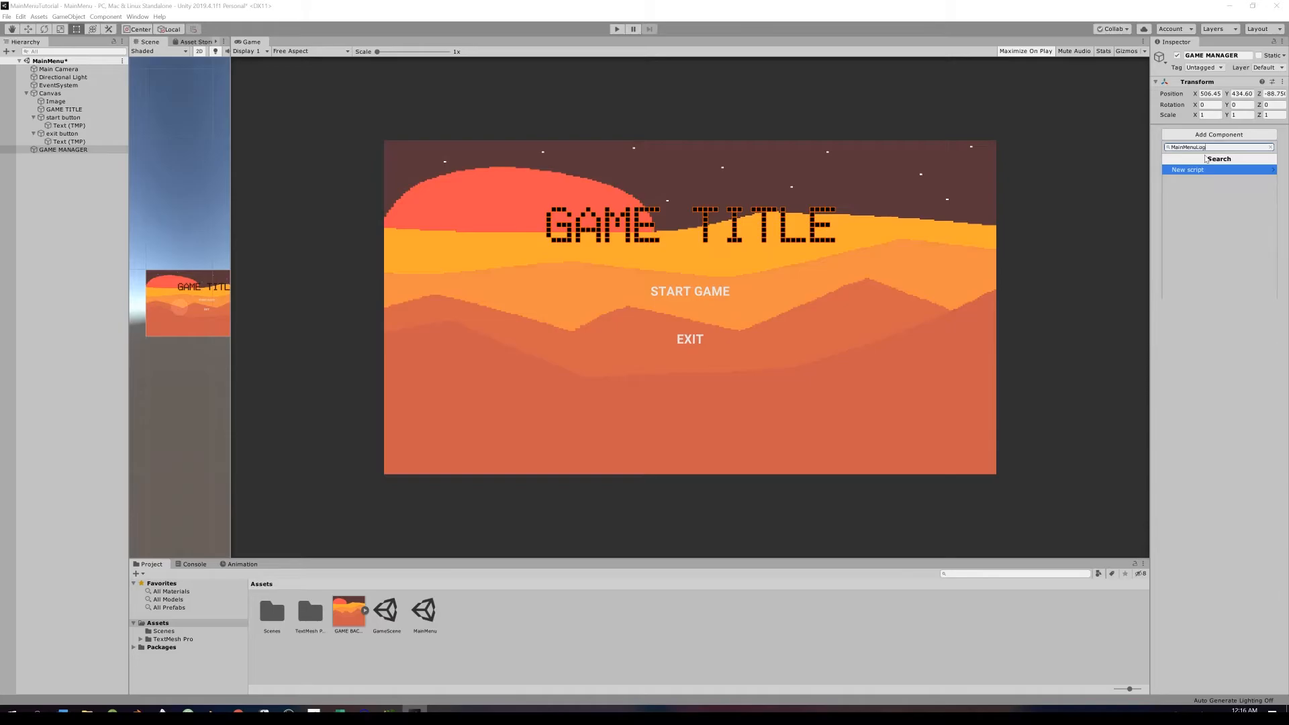
key("Return")
key("Return")
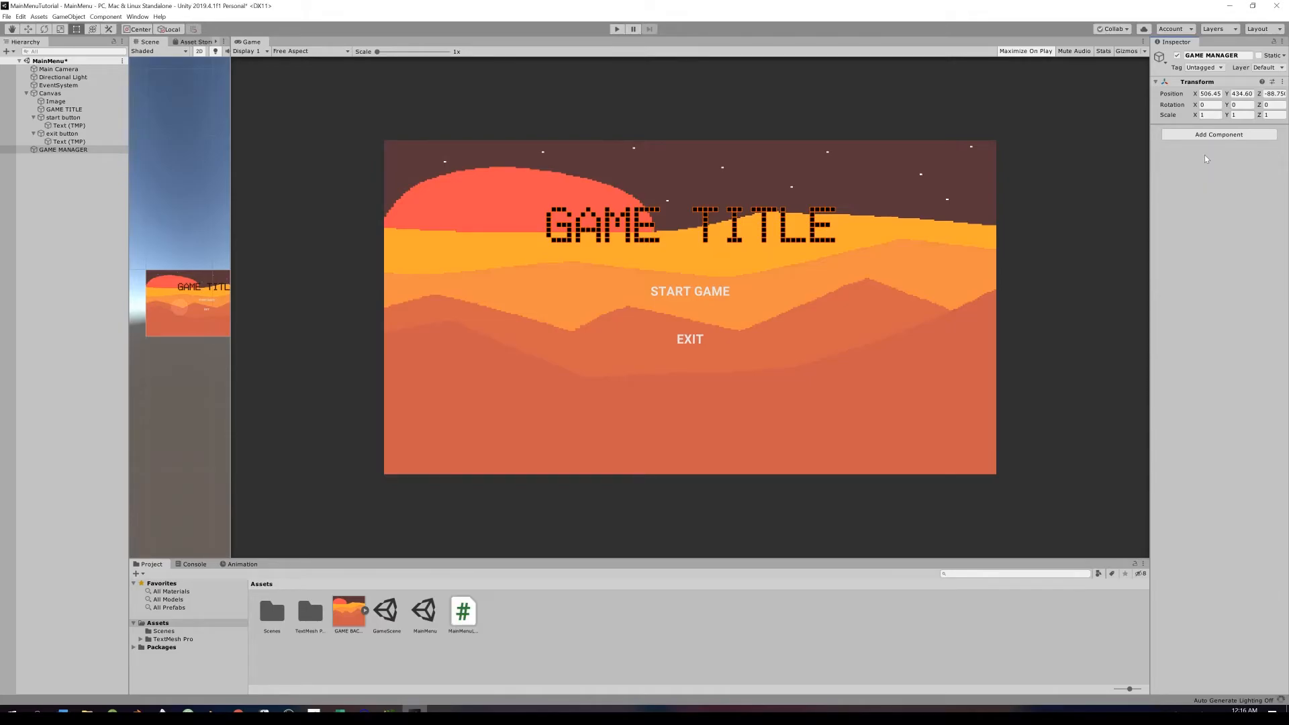
- Switch to the MainMenuLogic script in Visual Studio and delete the default Start and Update methods with their comments
left_click(180, 470)
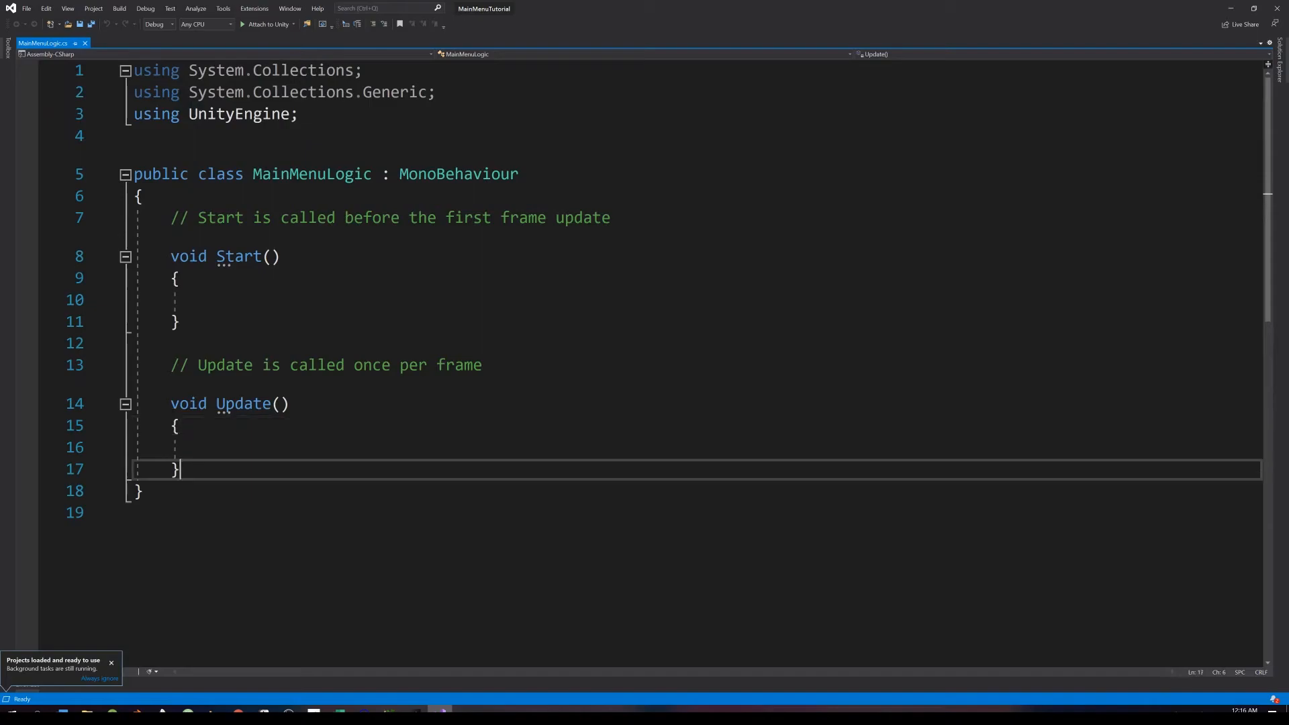
left_click_drag(180, 469, 168, 217)
key("BackSpace")
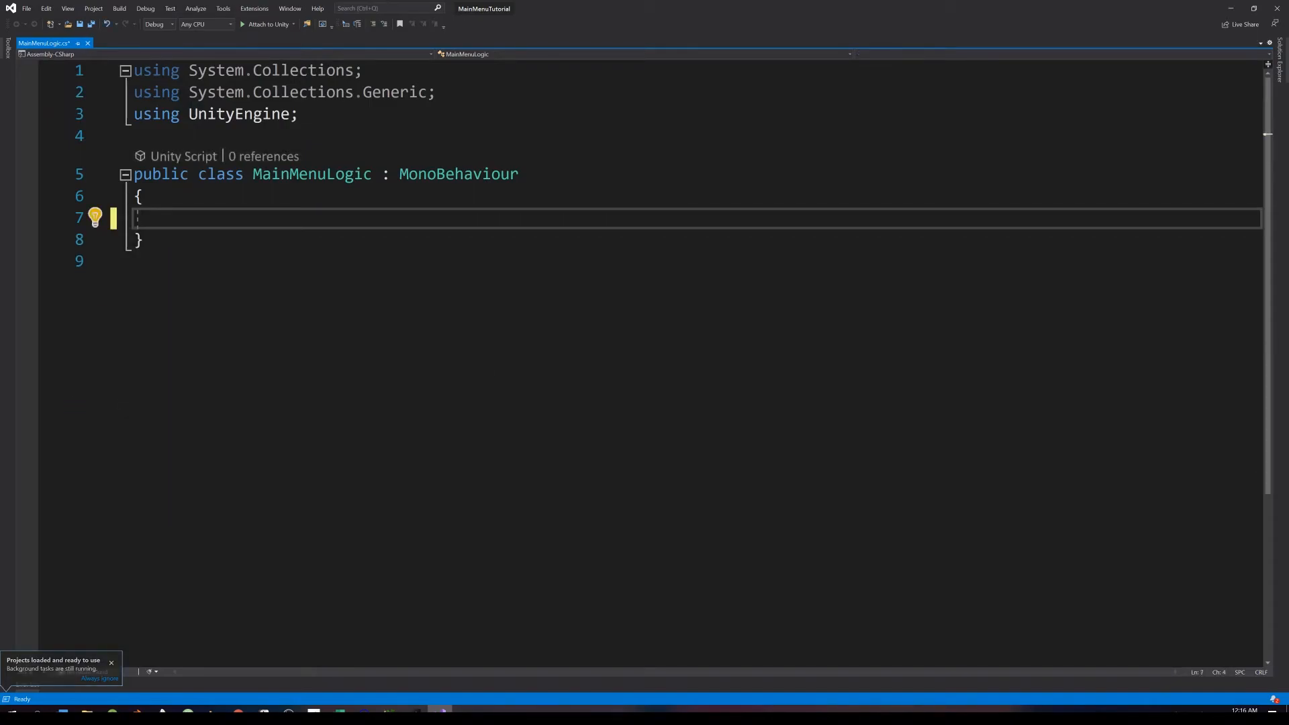
- Write an empty public void LauchGame() method in the MainMenuLogic class and leave a new line after it
type("public voi")
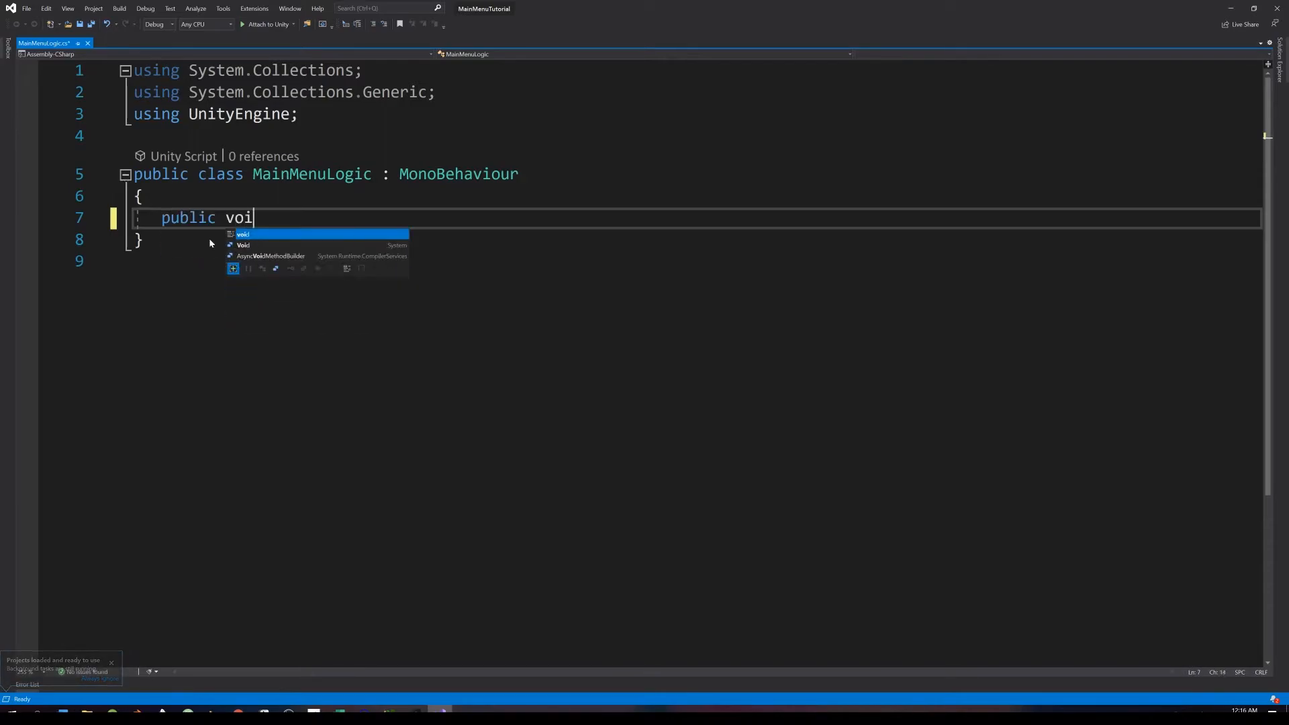
type("d La")
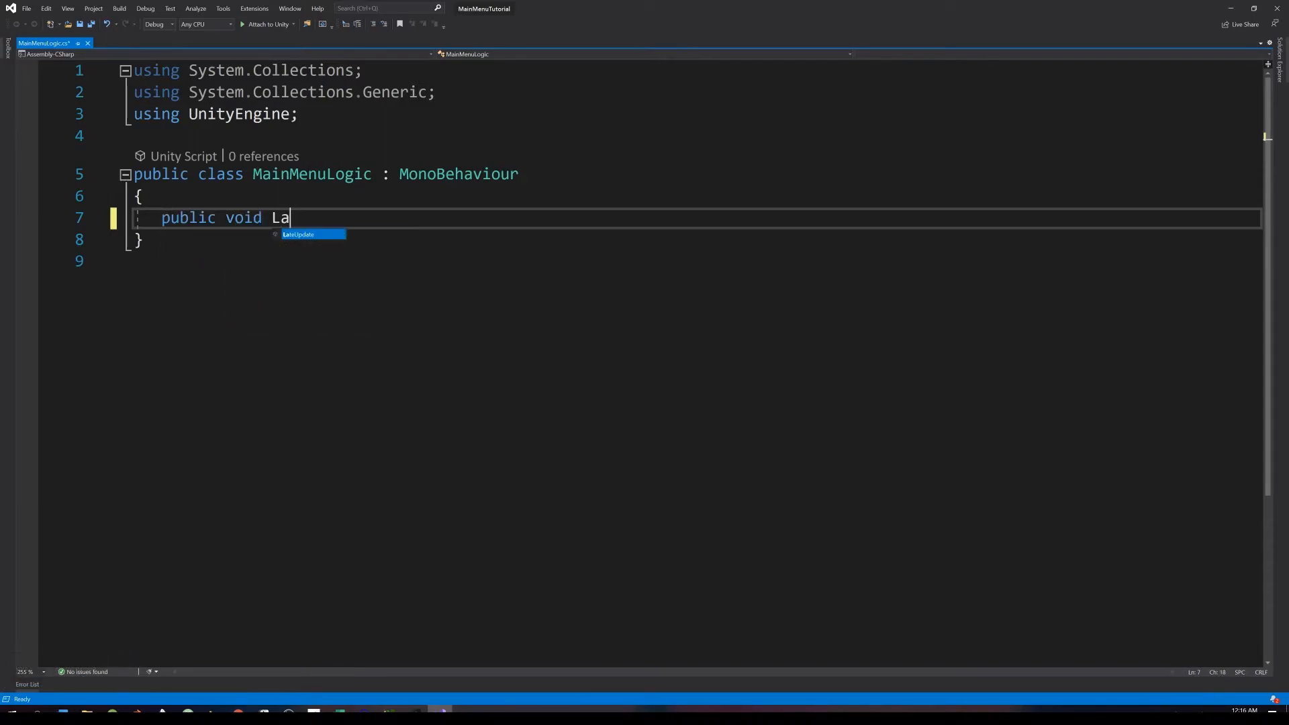
type("uchGame")
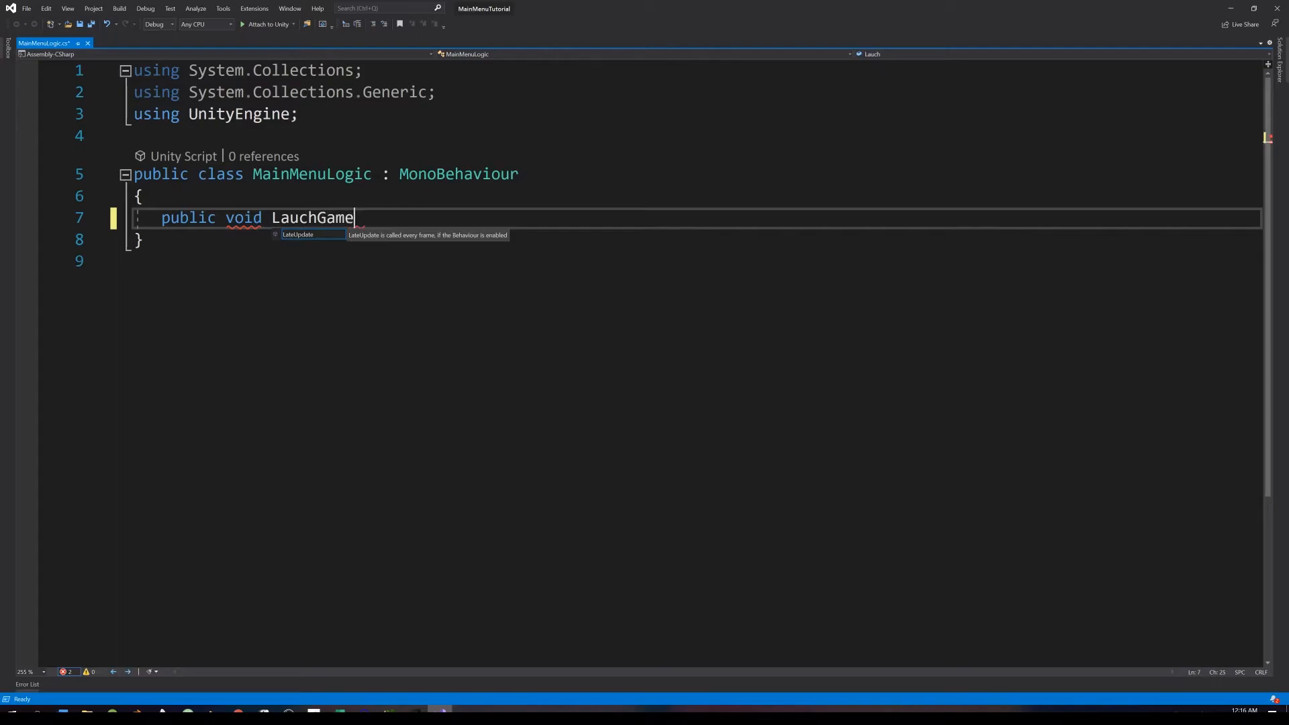
type("()")
key("Return")
type("{")
key("Return")
key("Down")
key("Return")
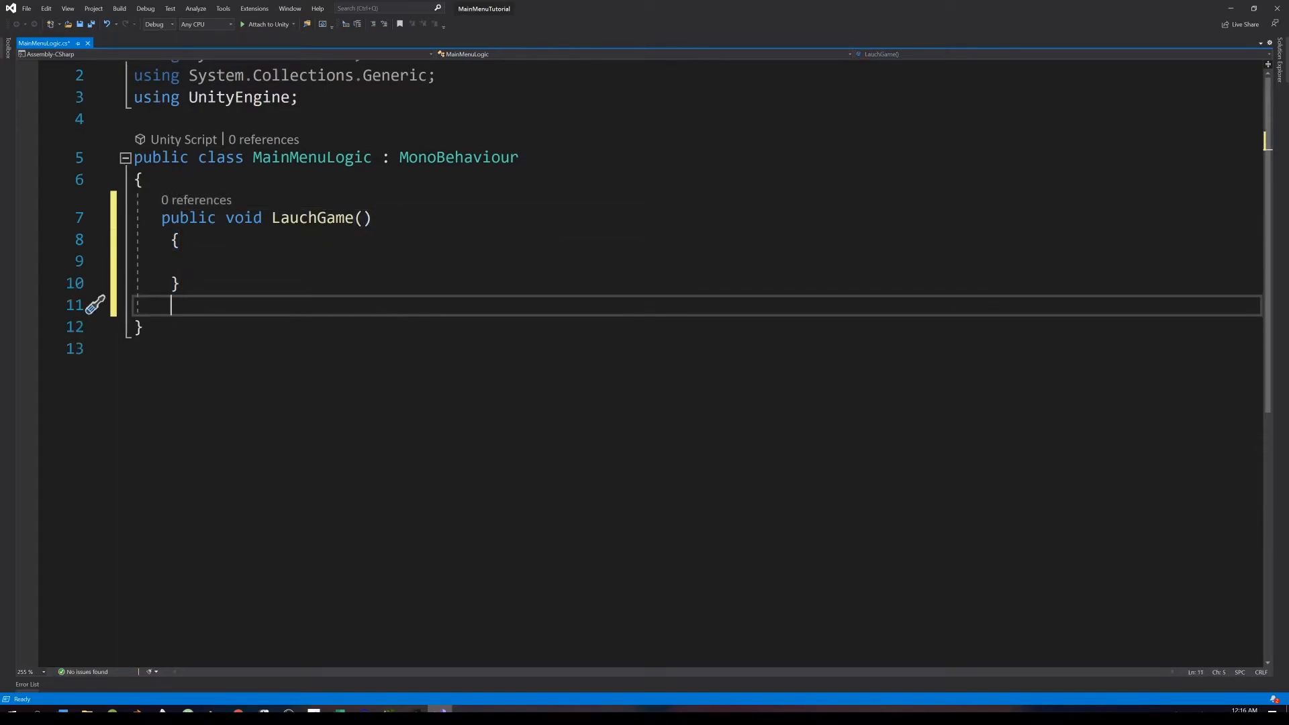
left_click(170, 217)
left_click(171, 306)
- Add an empty public void ExitGame() method below LauchGame()
type("p")
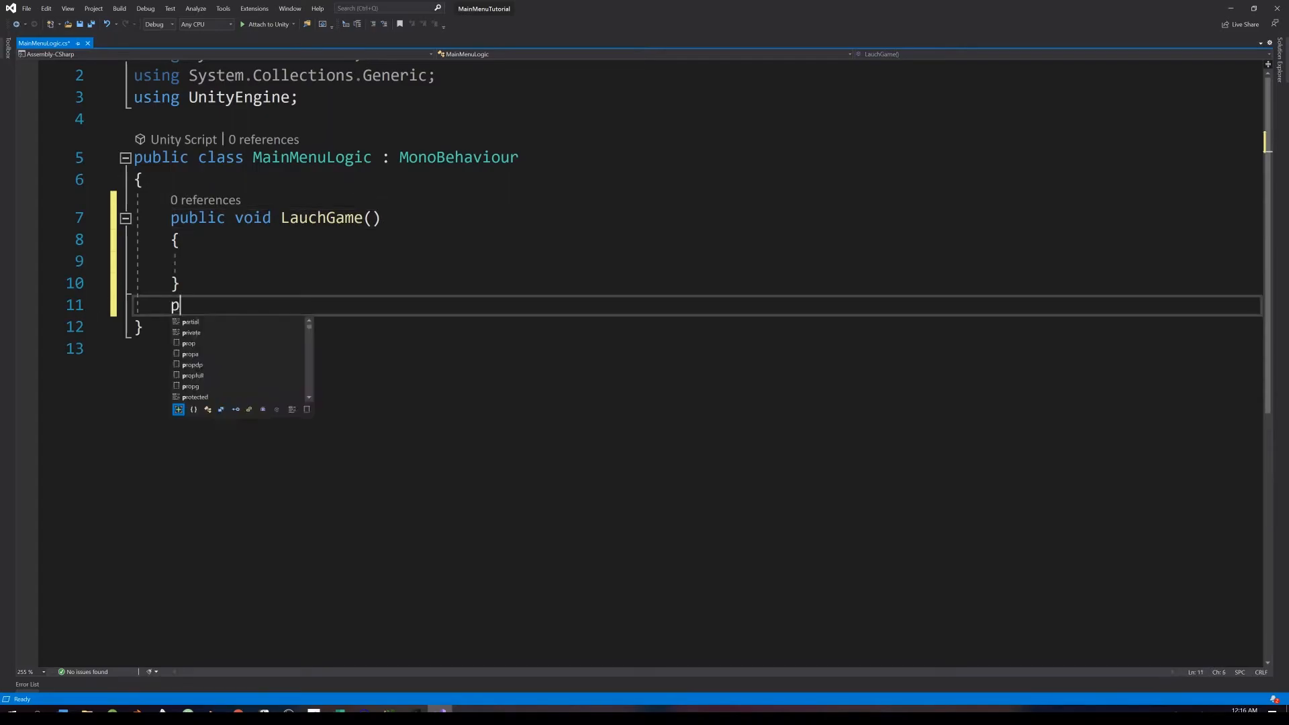
type("ublic void ")
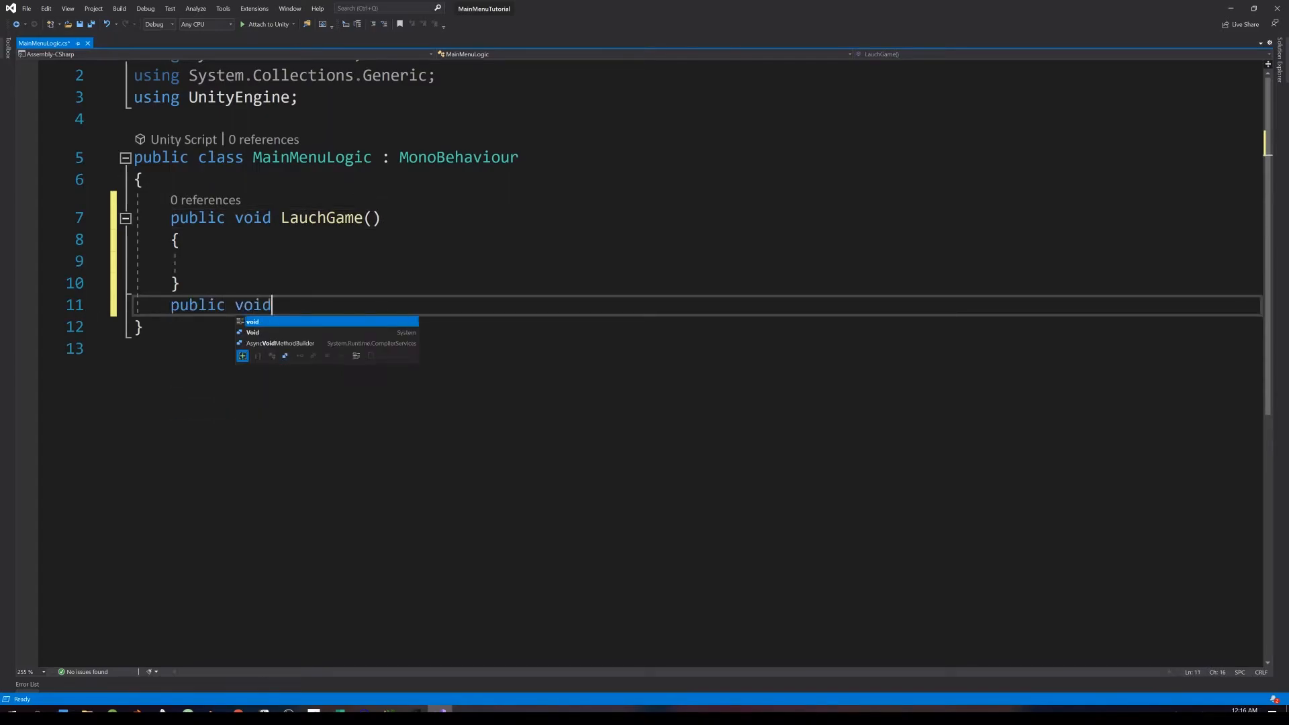
type("Exit")
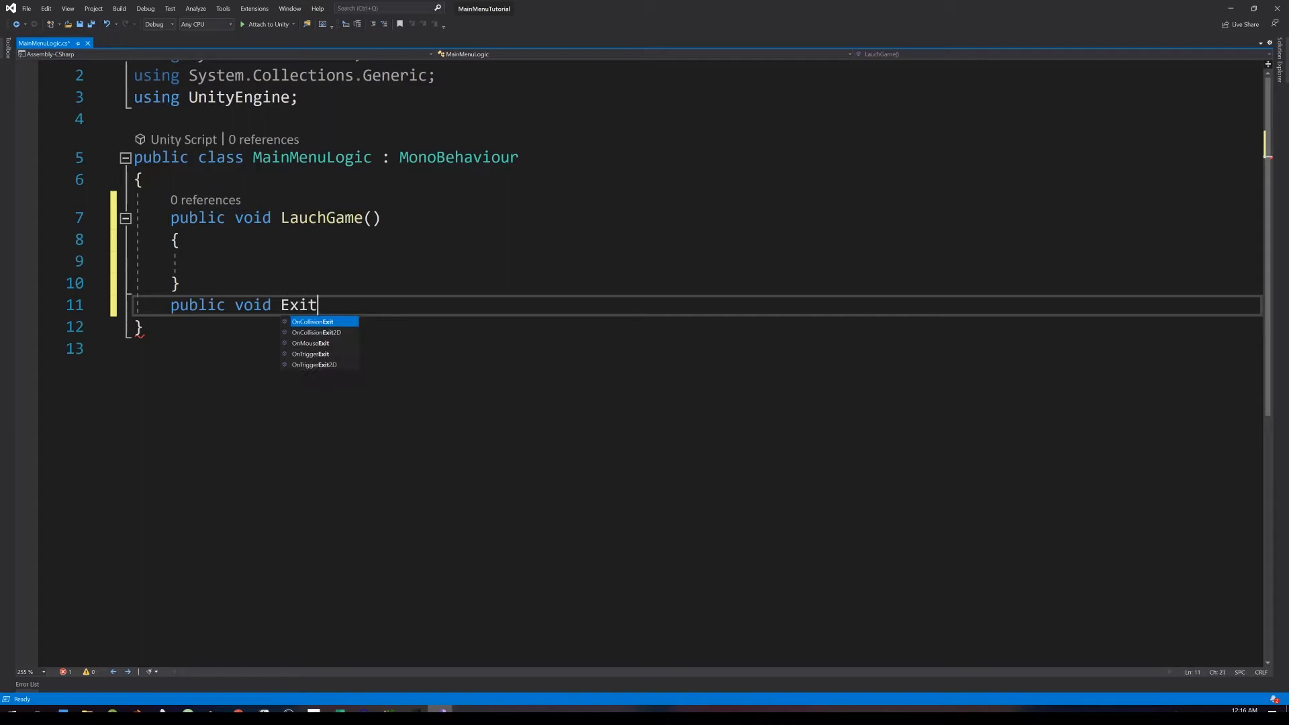
type("Game() {")
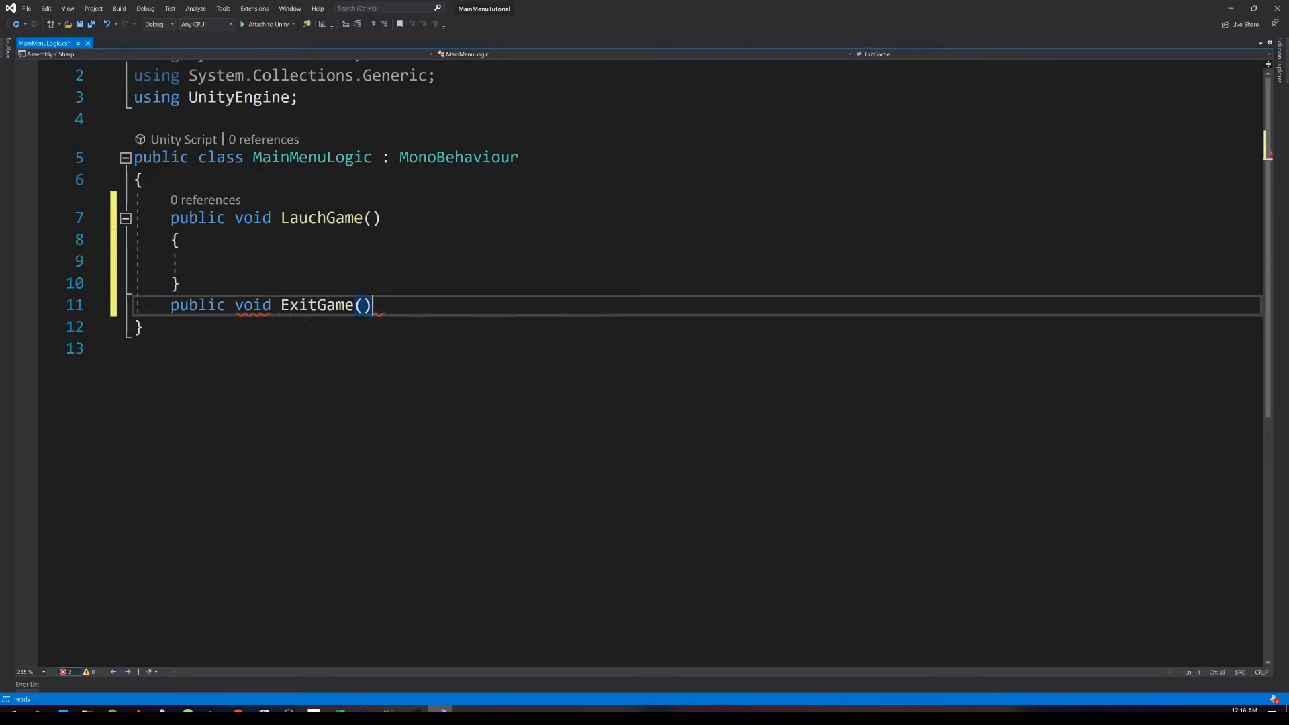
key("Return")
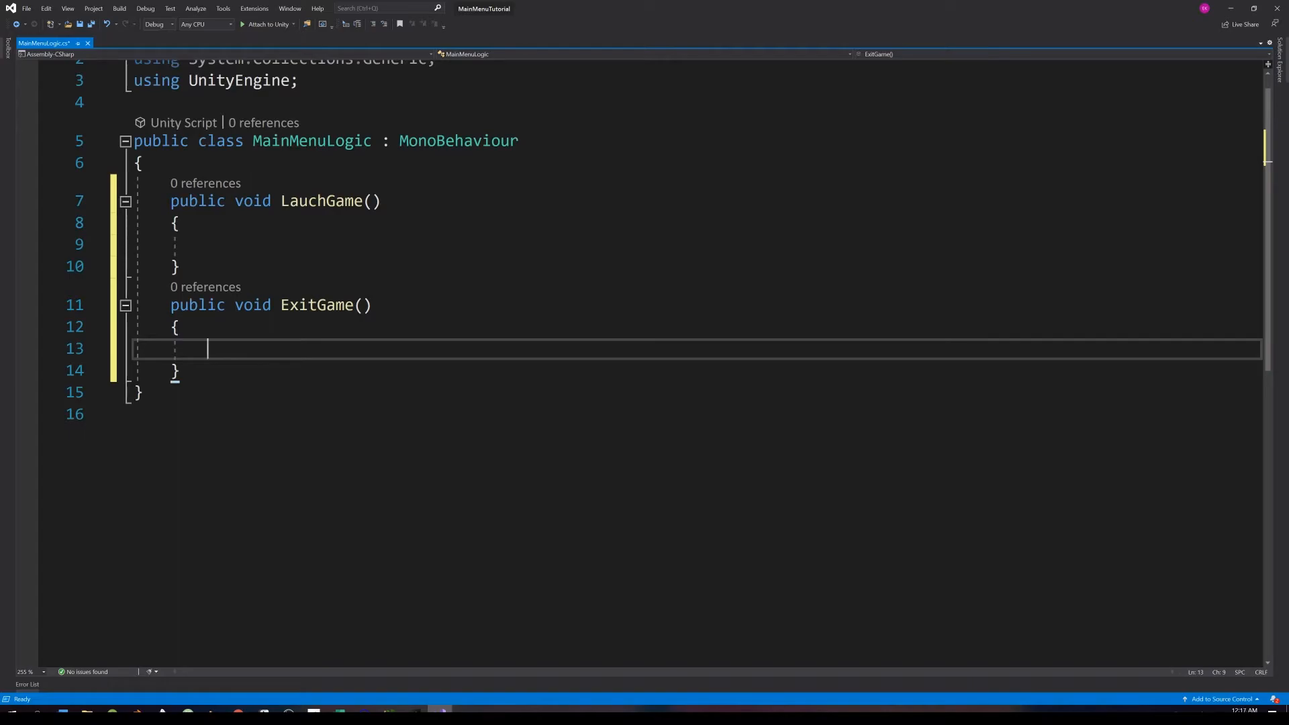
- Call Application.Quit(); inside the ExitGame() method and save the script
type("Ap")
key("Tab")
type(".Q")
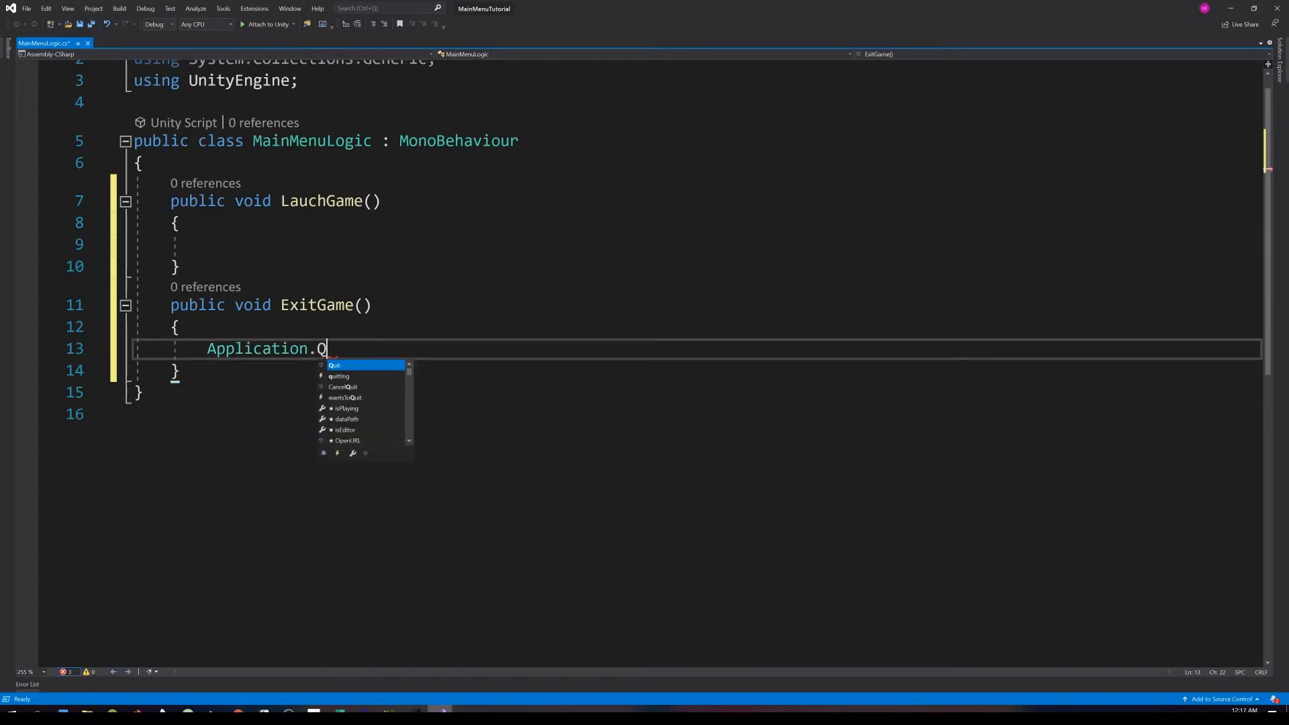
key("Tab")
type("();")
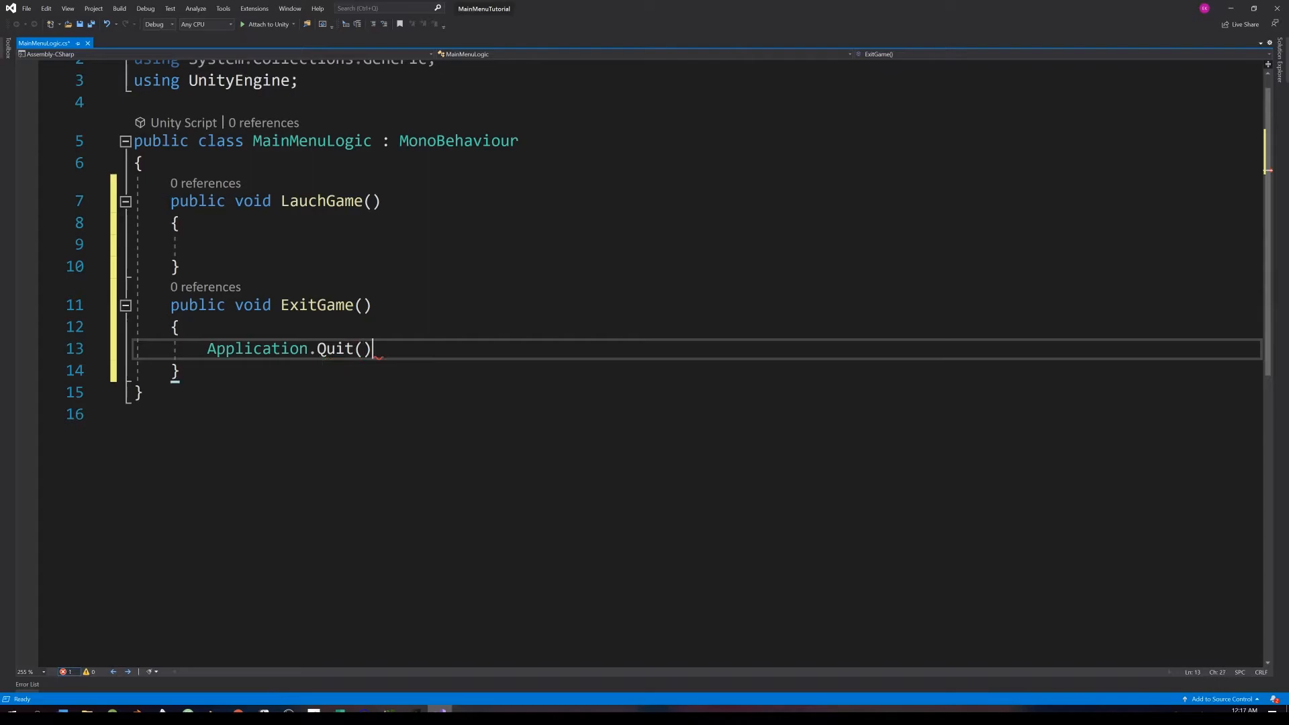
key("ctrl+s")
- Begin a SceneManager.LoadScene() call inside LauchGame(), importing the UnityEngine.SceneManagement namespace
left_click(207, 244)
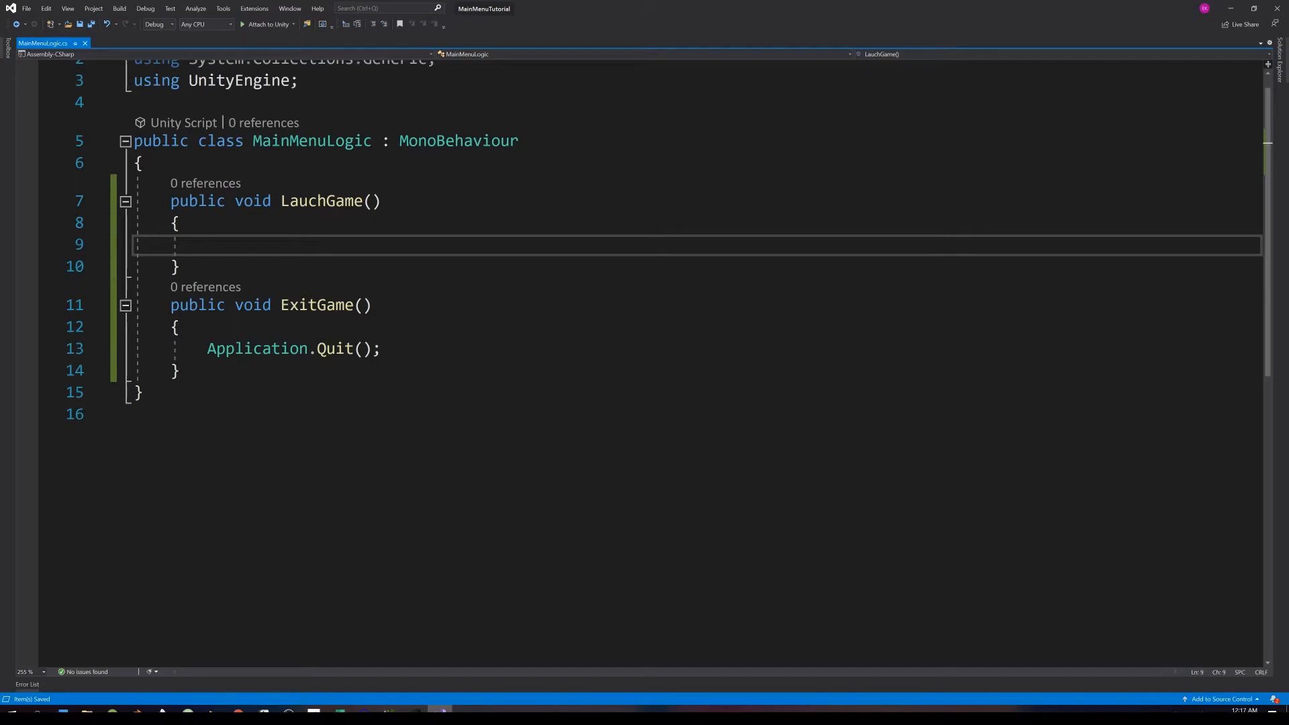
type("SceneManager")
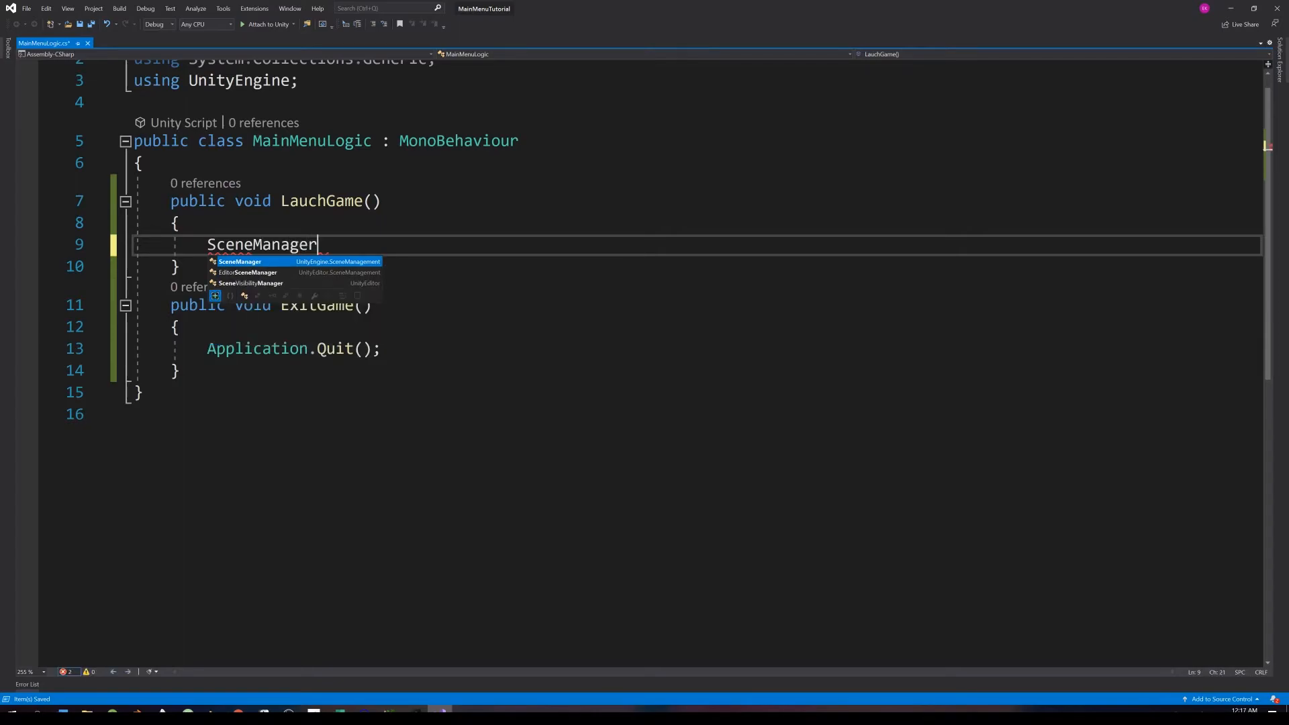
key("Tab")
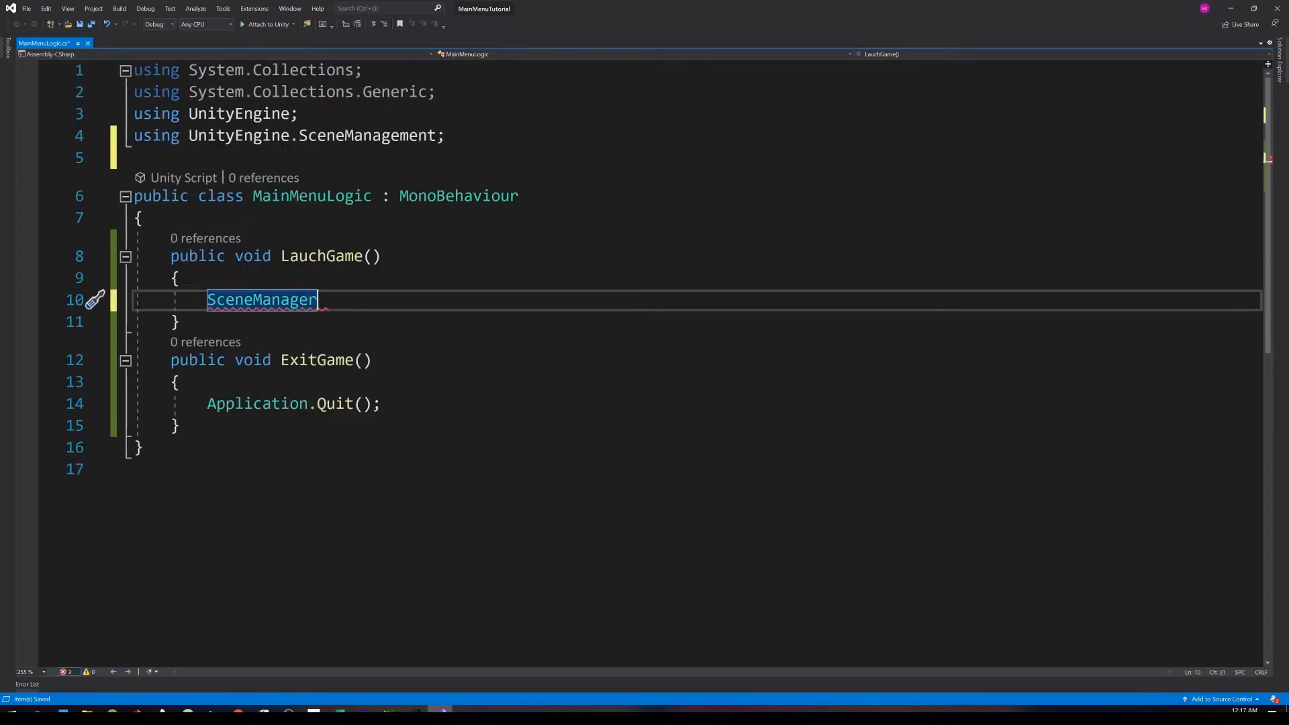
type(".")
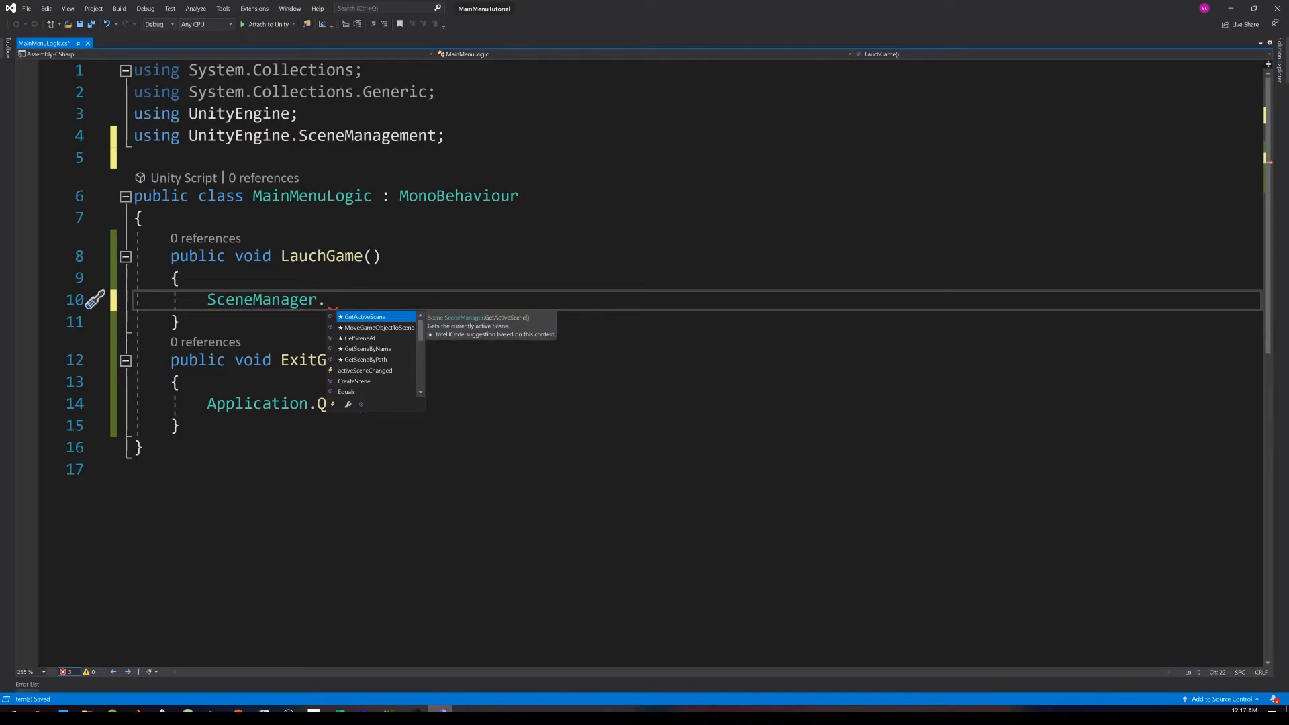
type("LoadScene(")
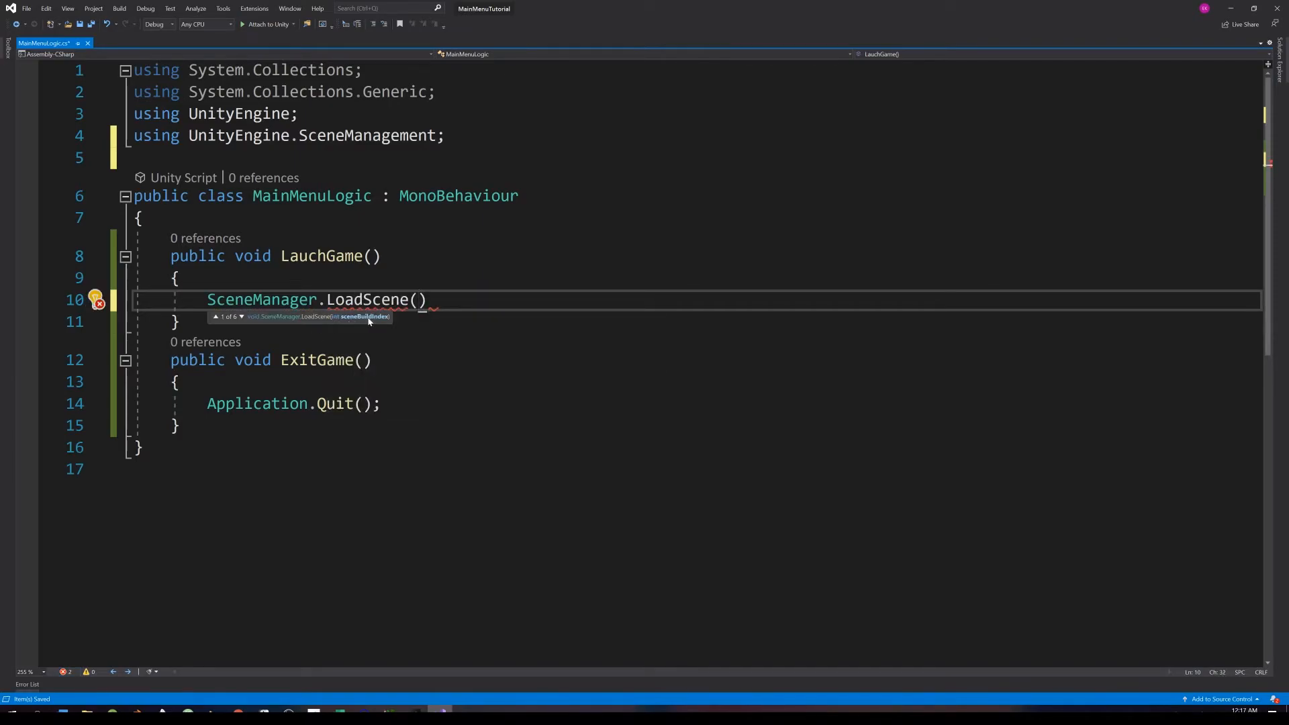
- Pass the scene name "GameScene" to LoadScene as a string, finish the statement with a semicolon and save the script
left_click(242, 317)
type("\"")
type("Game Scene")
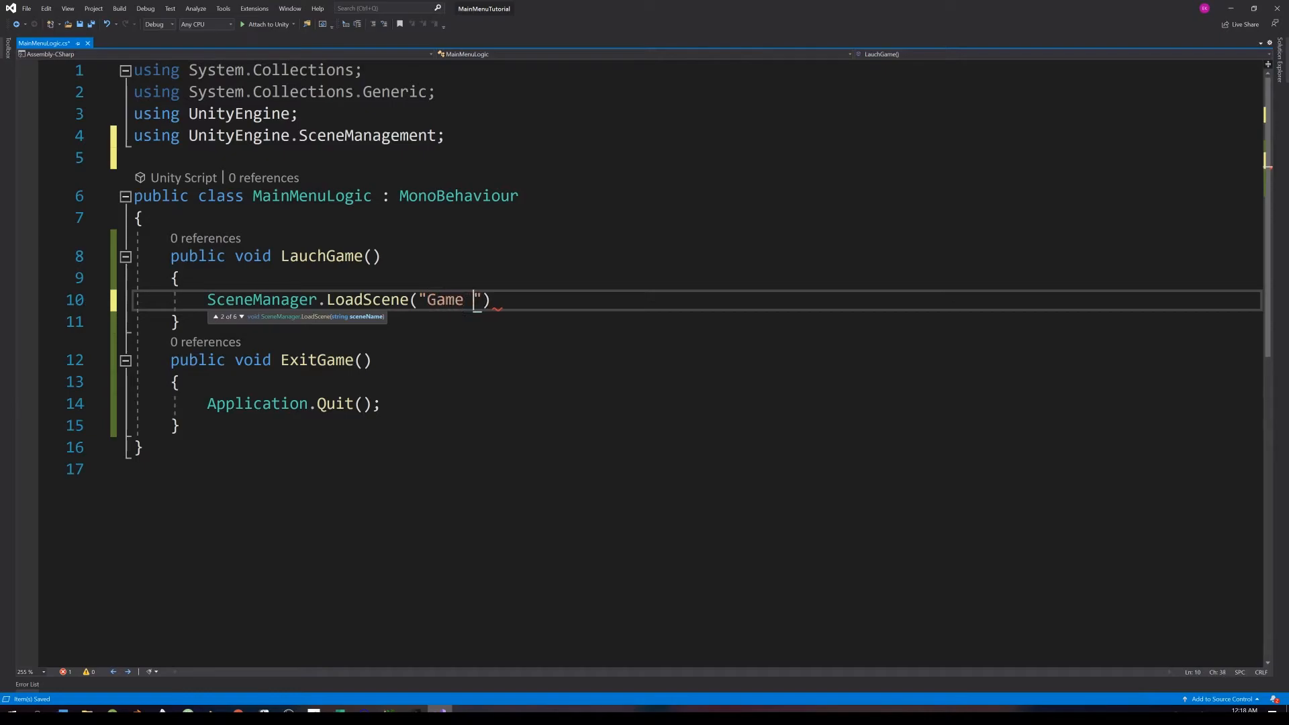
type("\");")
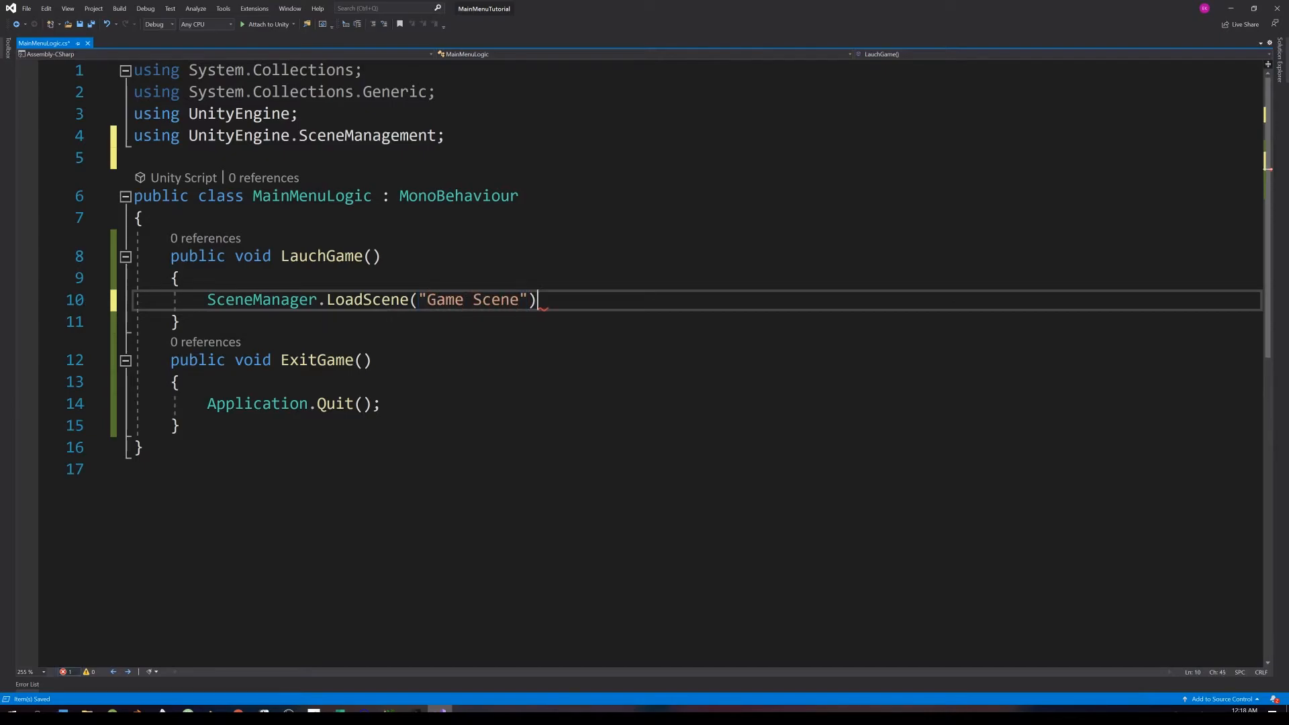
key("ctrl+s")
left_click(469, 300)
key("BackSpace")
key("ctrl+s")
- Switch back to Unity and add an On Click event to the start button that calls MainMenuLogic.LauchGame on GAME MANAGER
key("alt+Tab")
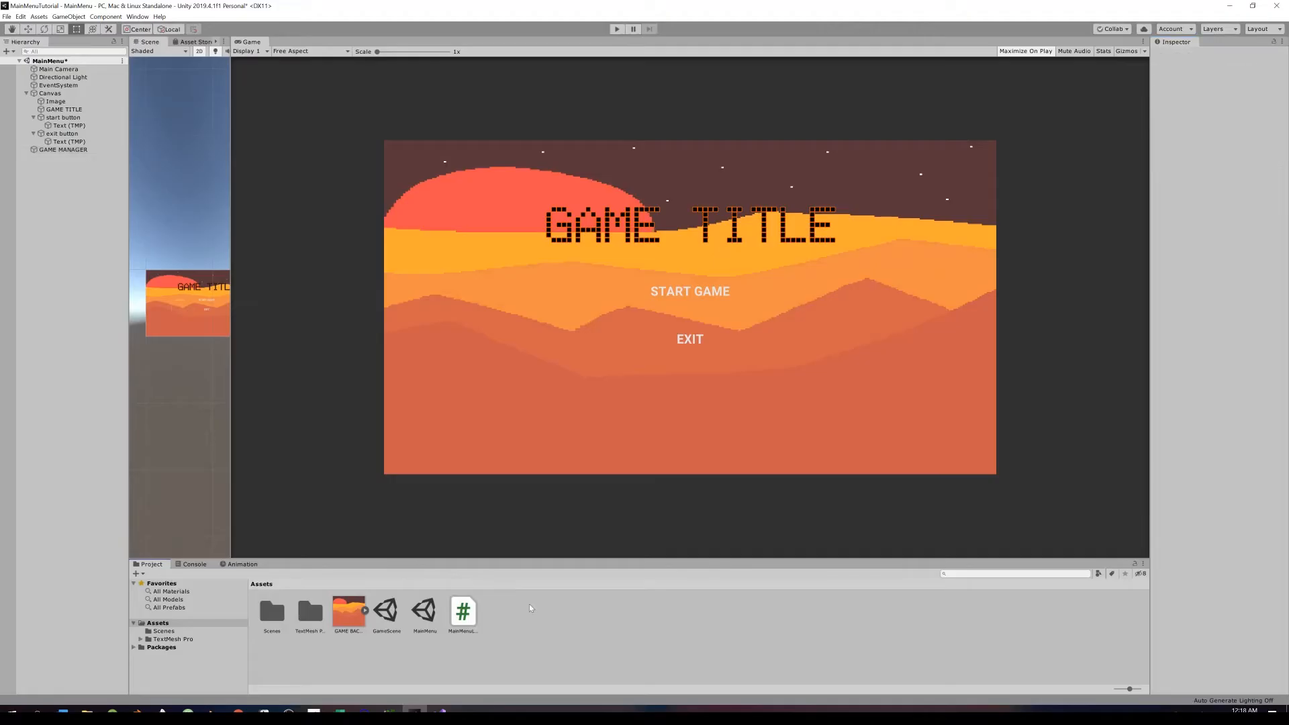
left_click(62, 118)
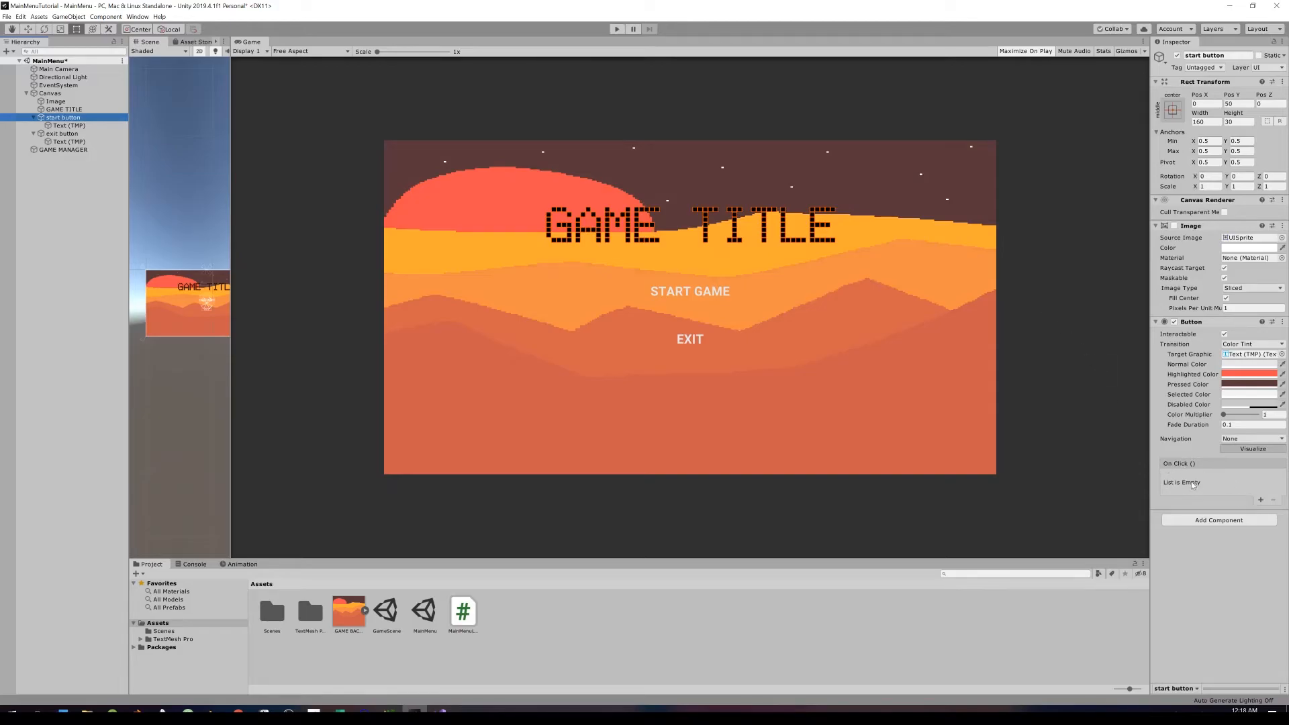
left_click(1260, 500)
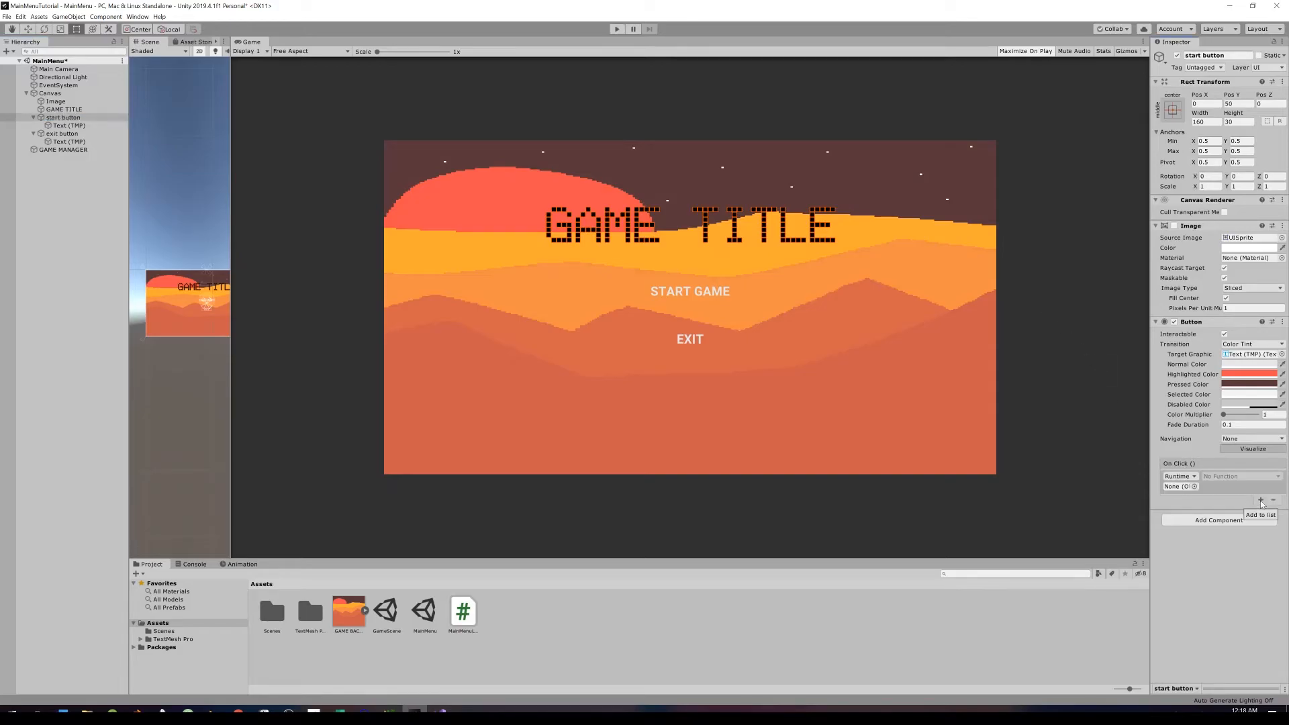
left_click(1194, 486)
left_click(349, 279)
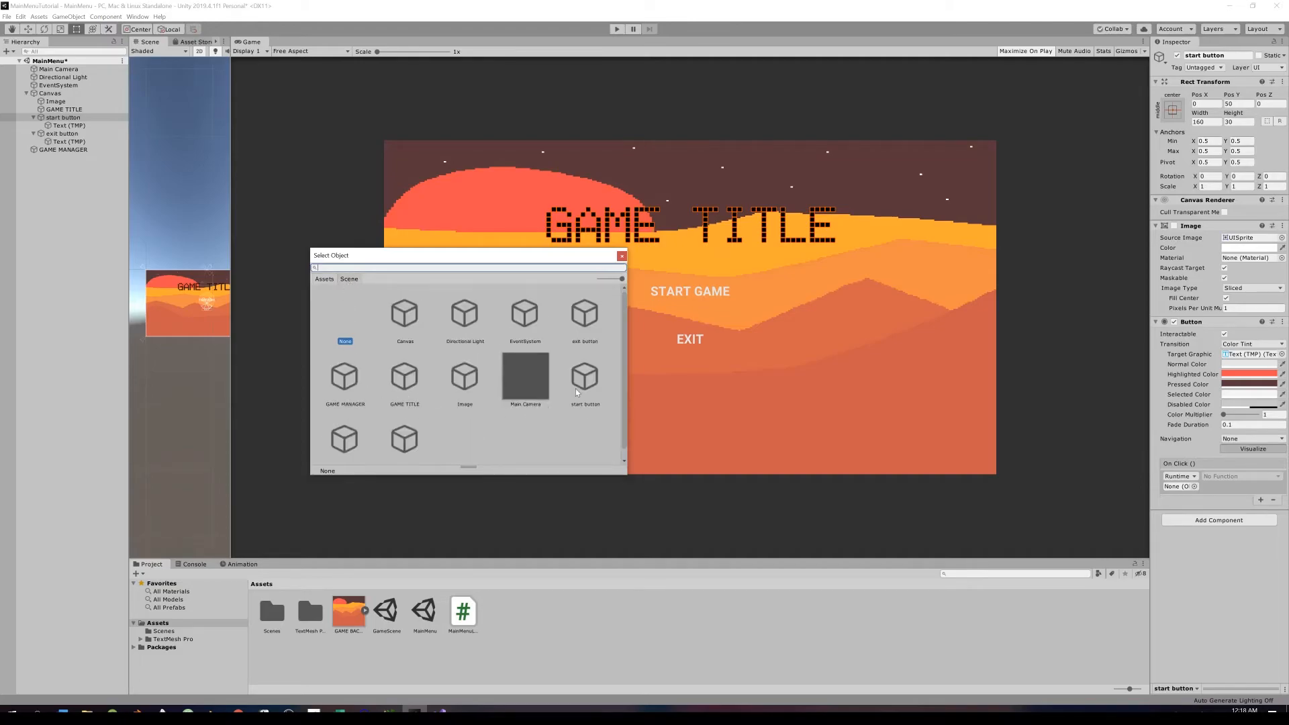
double_click(344, 378)
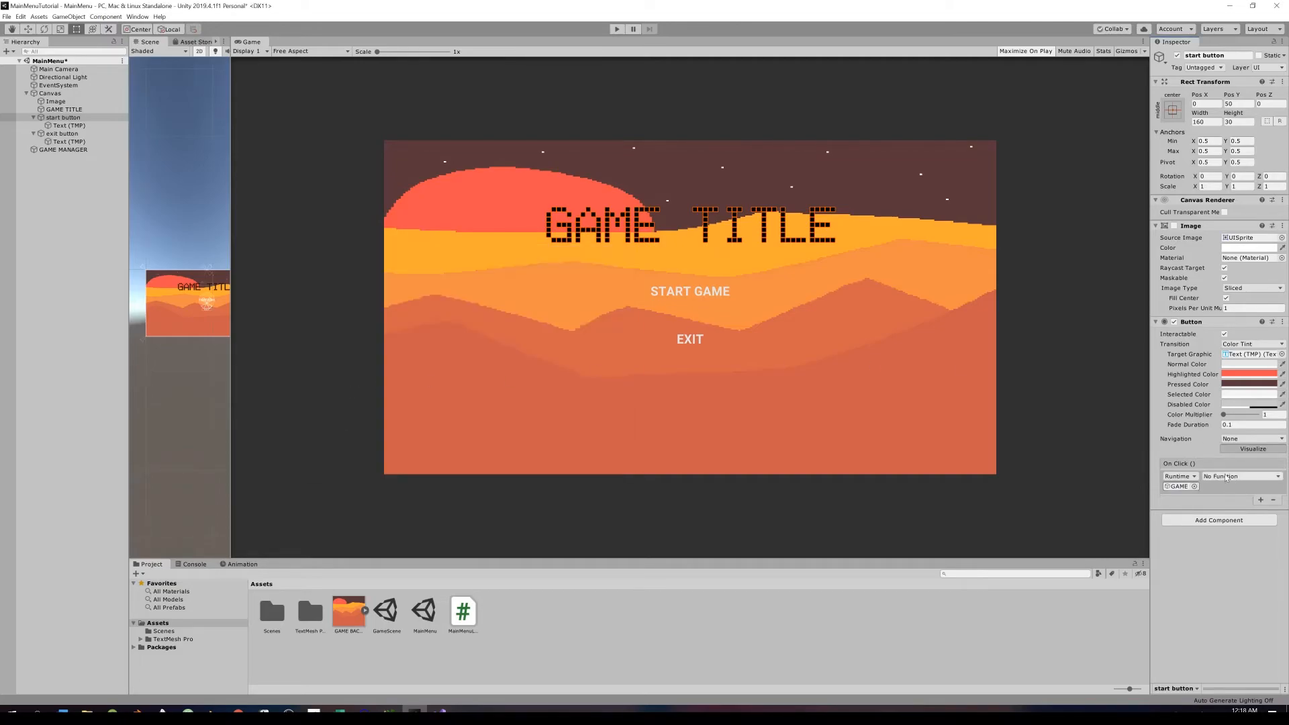
left_click(1226, 477)
mouse_move(1231, 521)
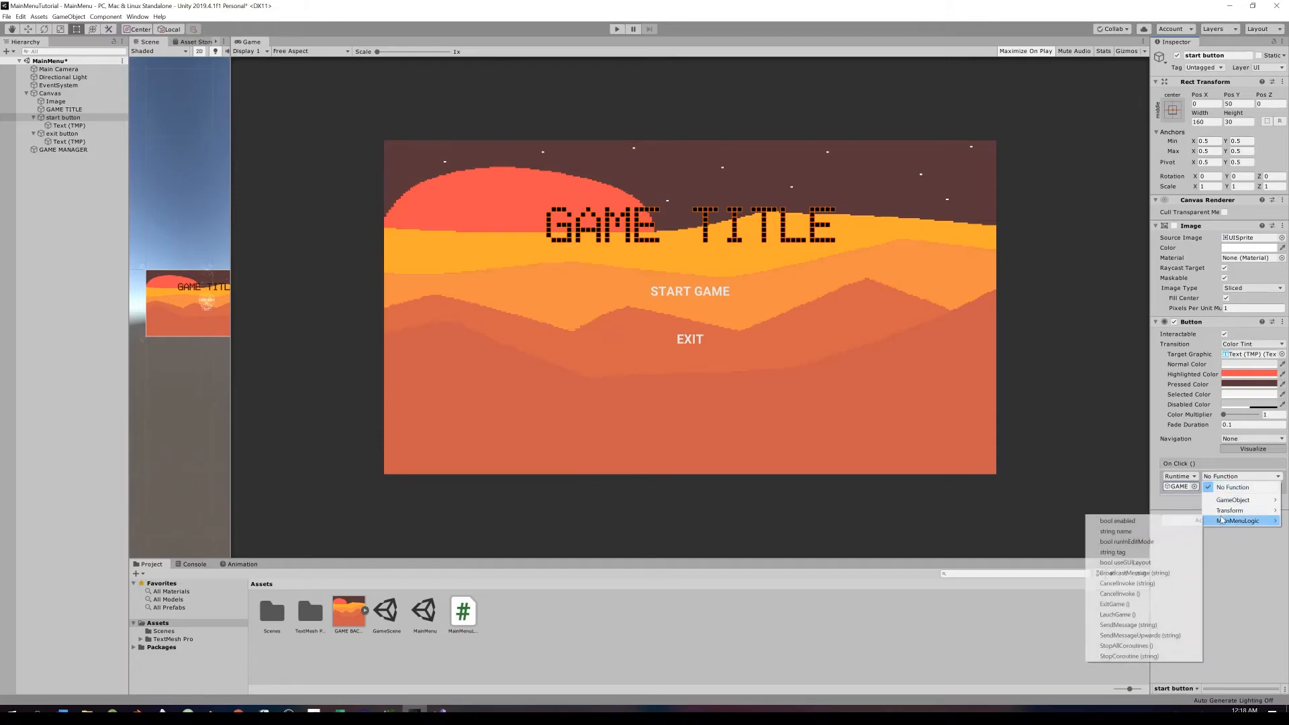
left_click(1118, 614)
- Add an On Click event to the exit button that calls MainMenuLogic.ExitGame on GAME MANAGER, and save the scene
left_click(67, 134)
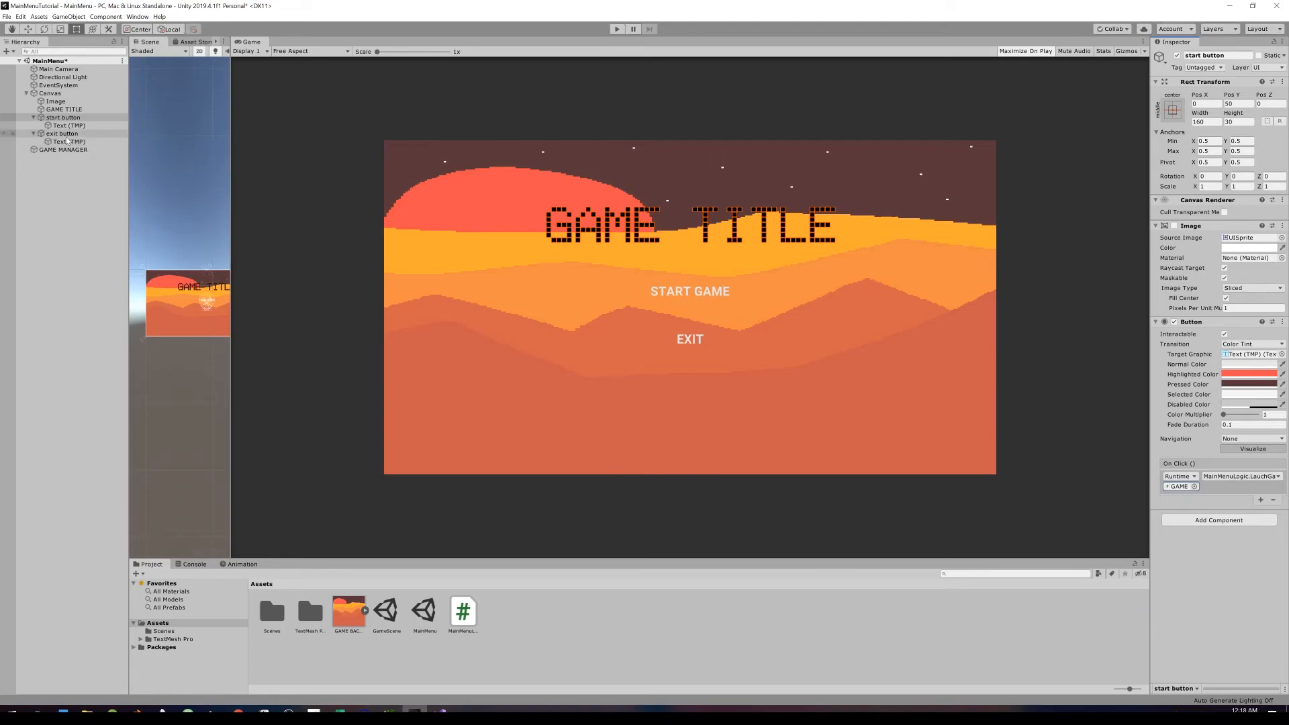
left_click(1260, 500)
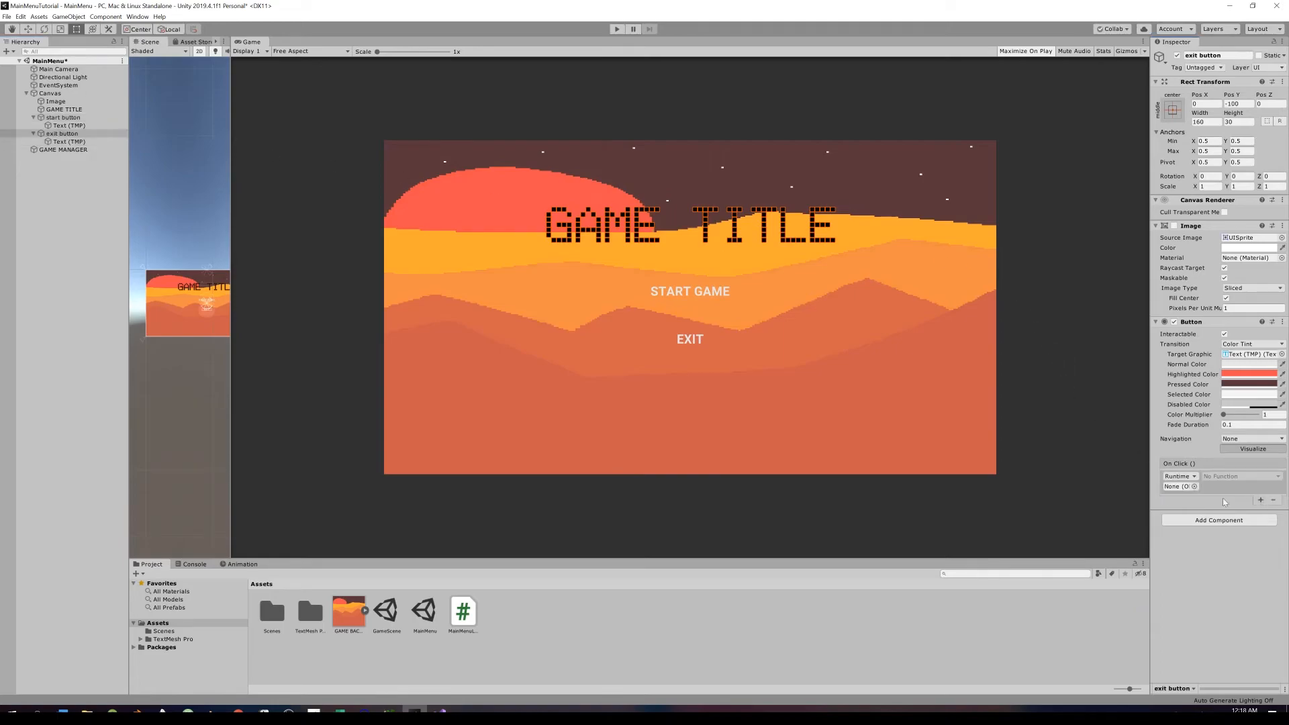
left_click(1194, 486)
left_click(350, 278)
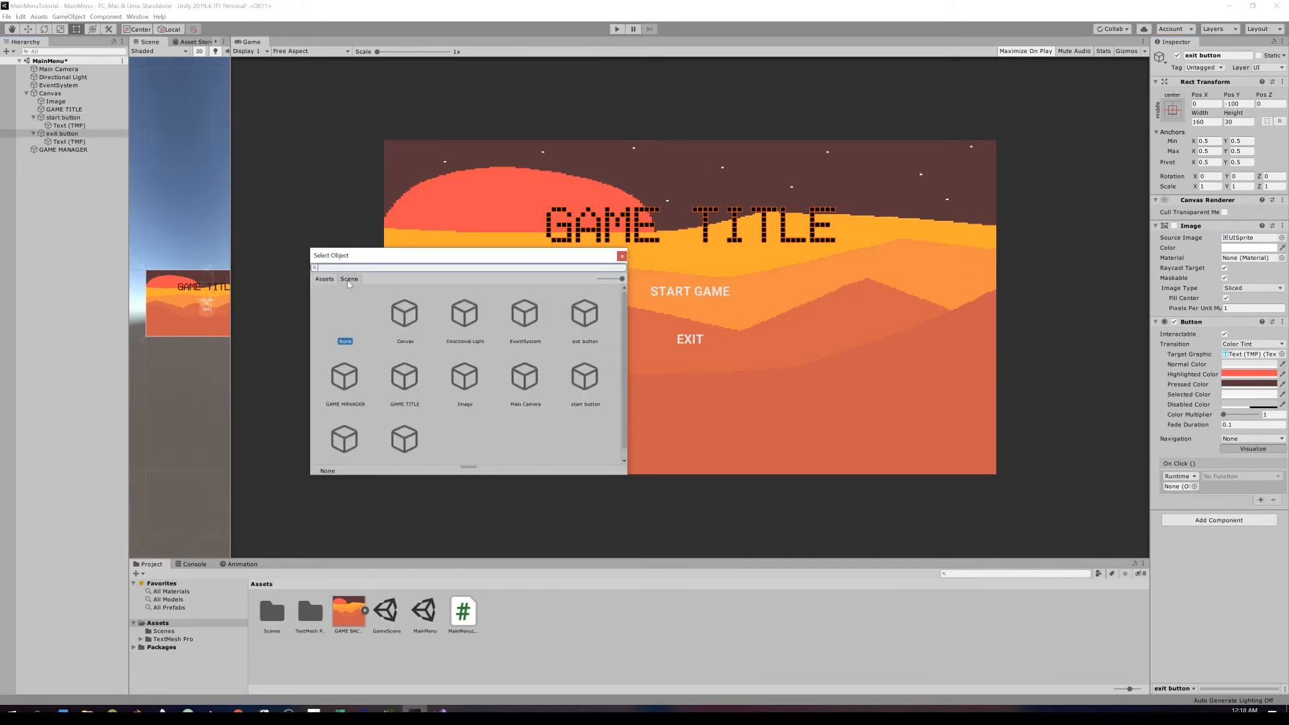
double_click(344, 372)
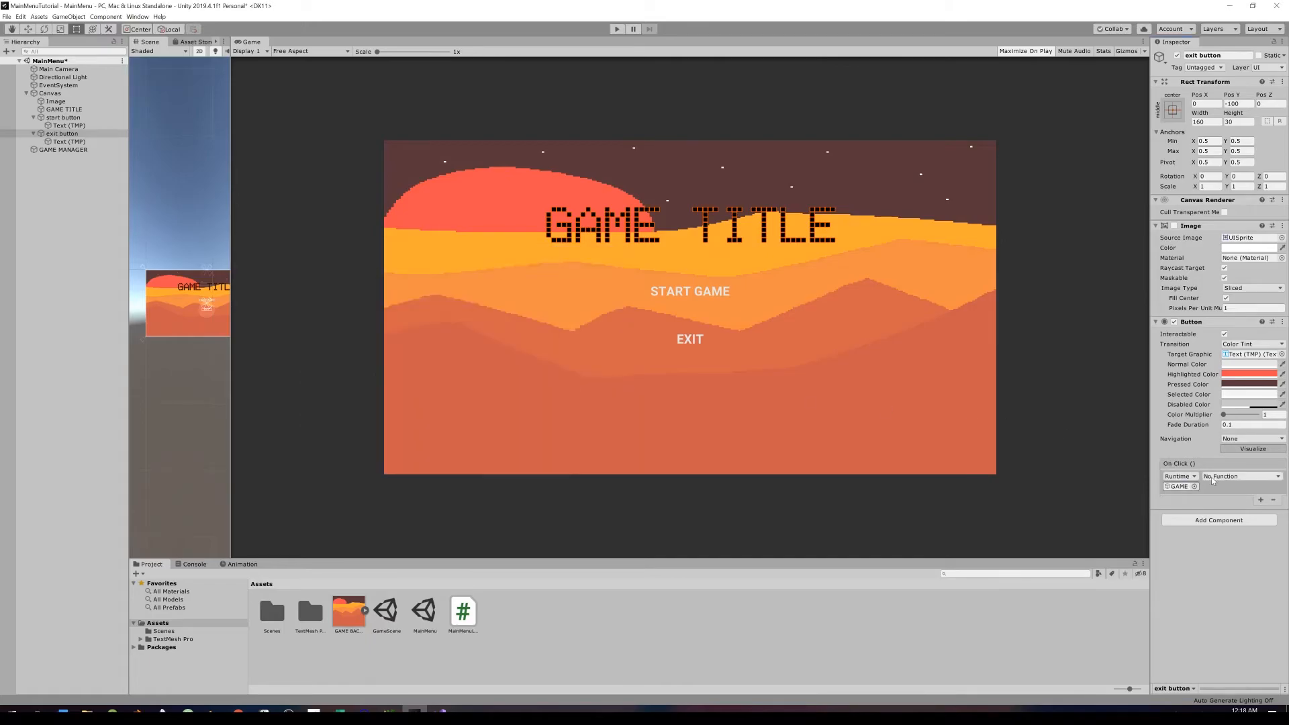
left_click(1242, 476)
mouse_move(1219, 523)
left_click(146, 155)
key("ctrl+s")
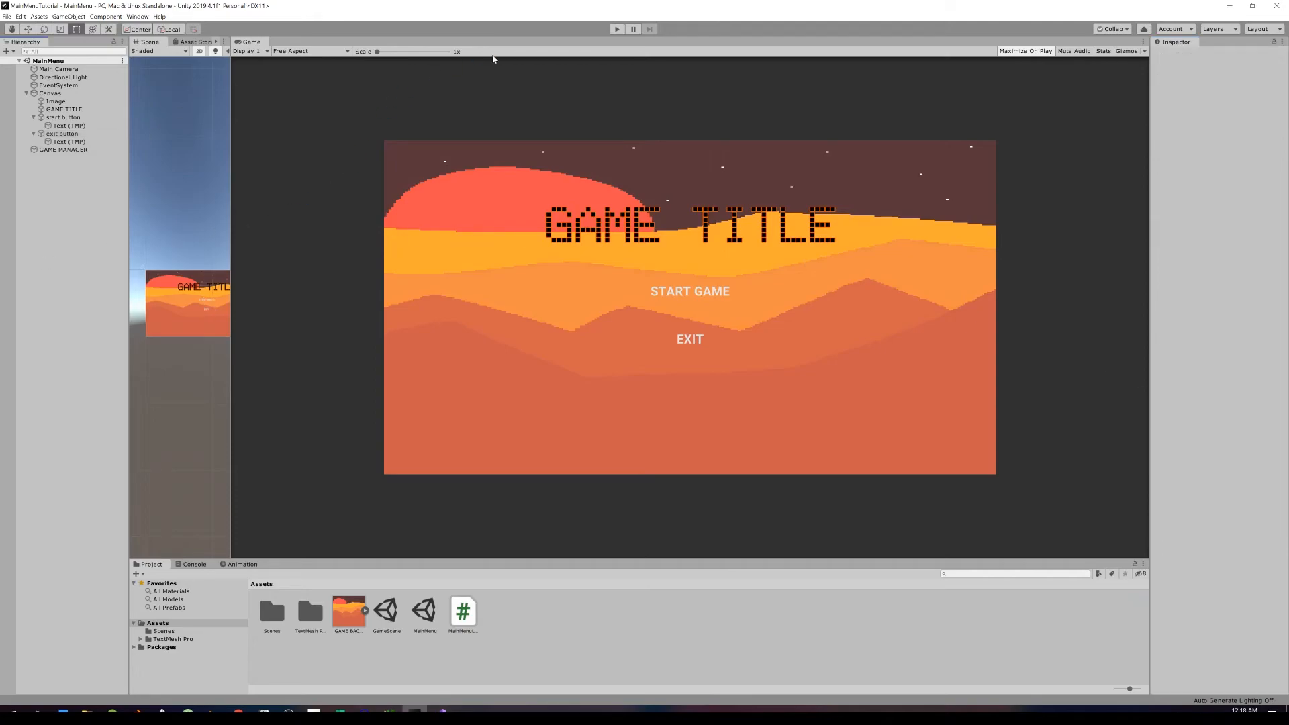
- Play the MainMenu scene, test the START GAME button, read the resulting message in the Console and stop playing
left_click(616, 29)
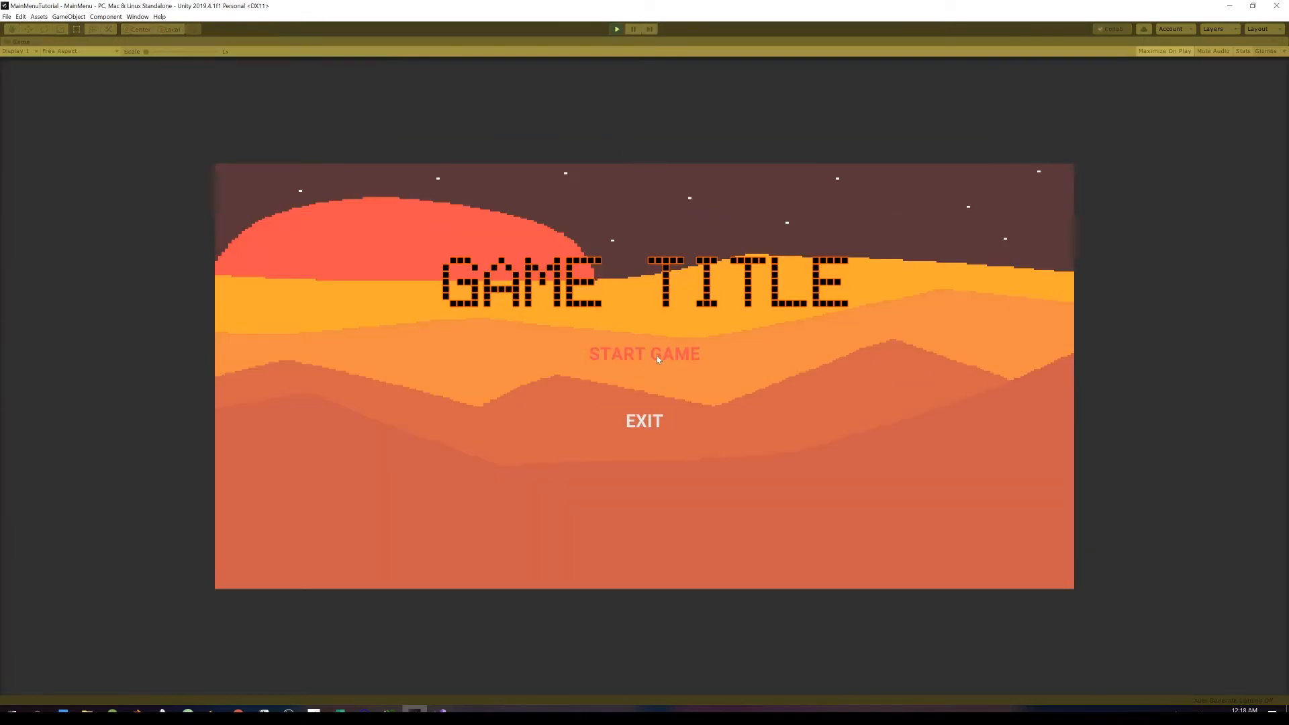
left_click(657, 359)
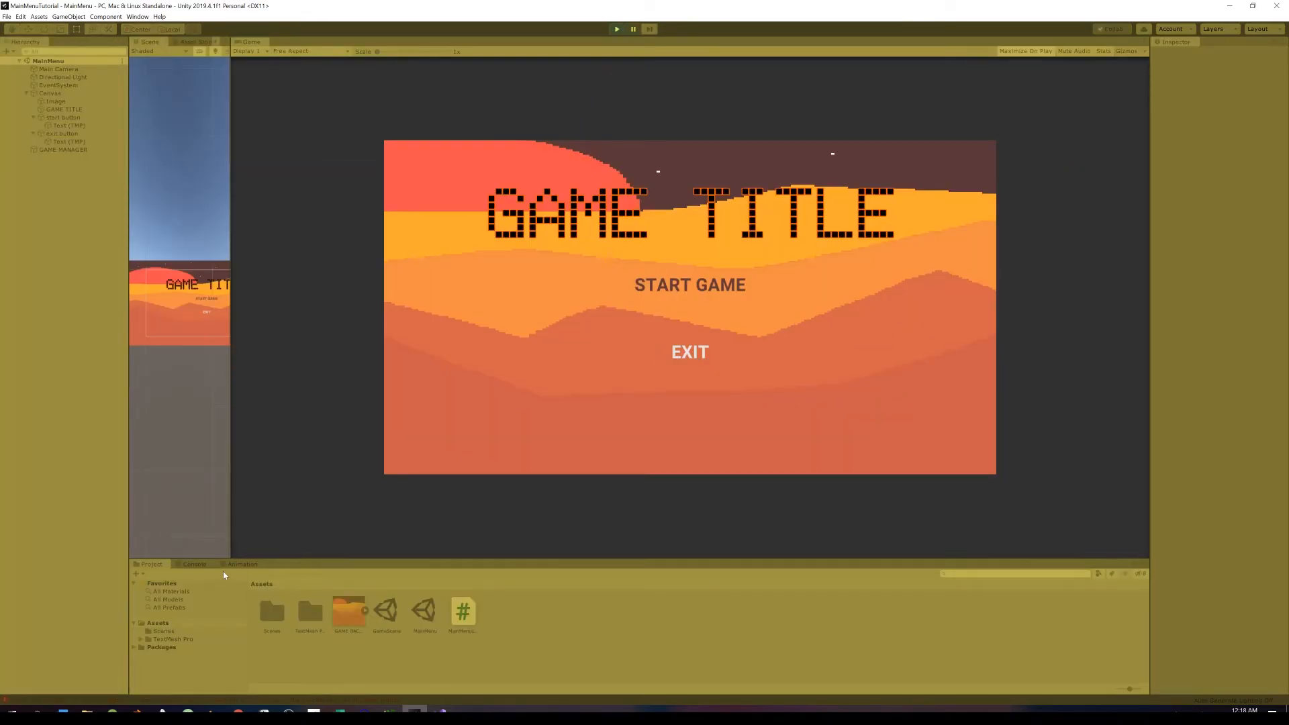
left_click(199, 566)
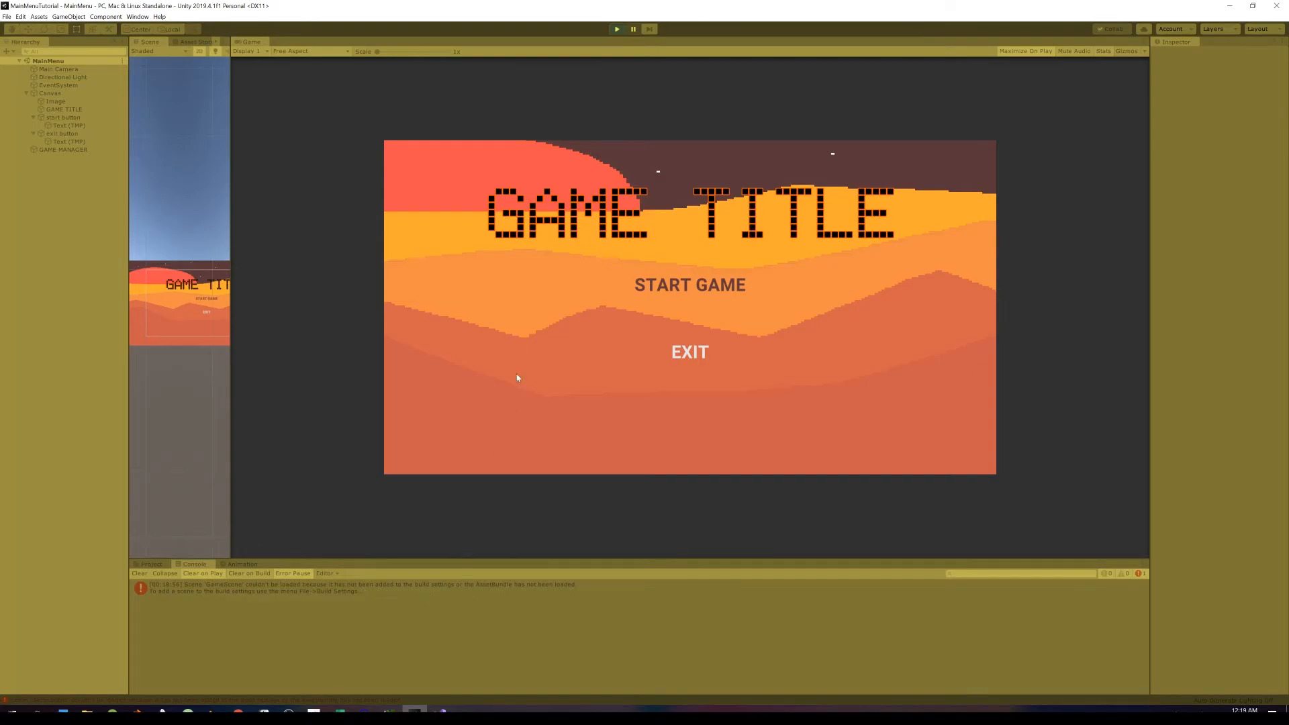
left_click(618, 29)
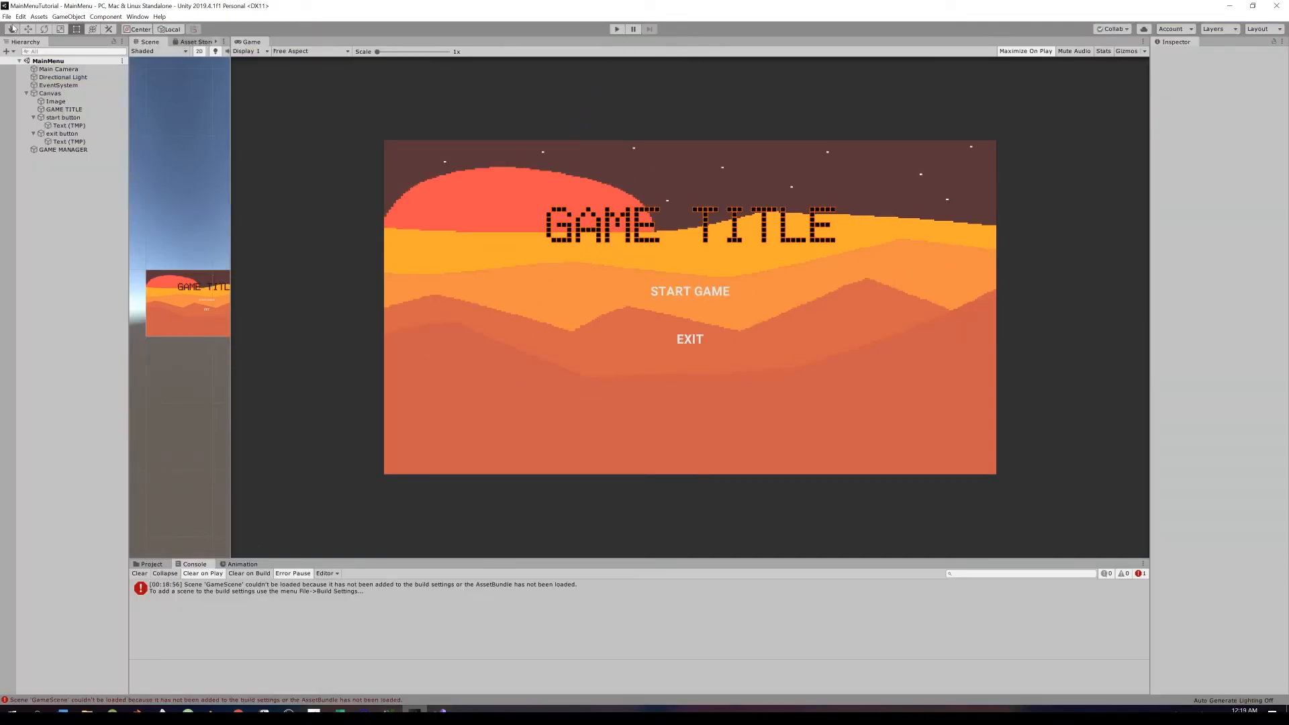
- Add GameScene and MainMenu to Scenes In Build in the Build Settings and close the dialog
left_click(6, 16)
left_click(33, 108)
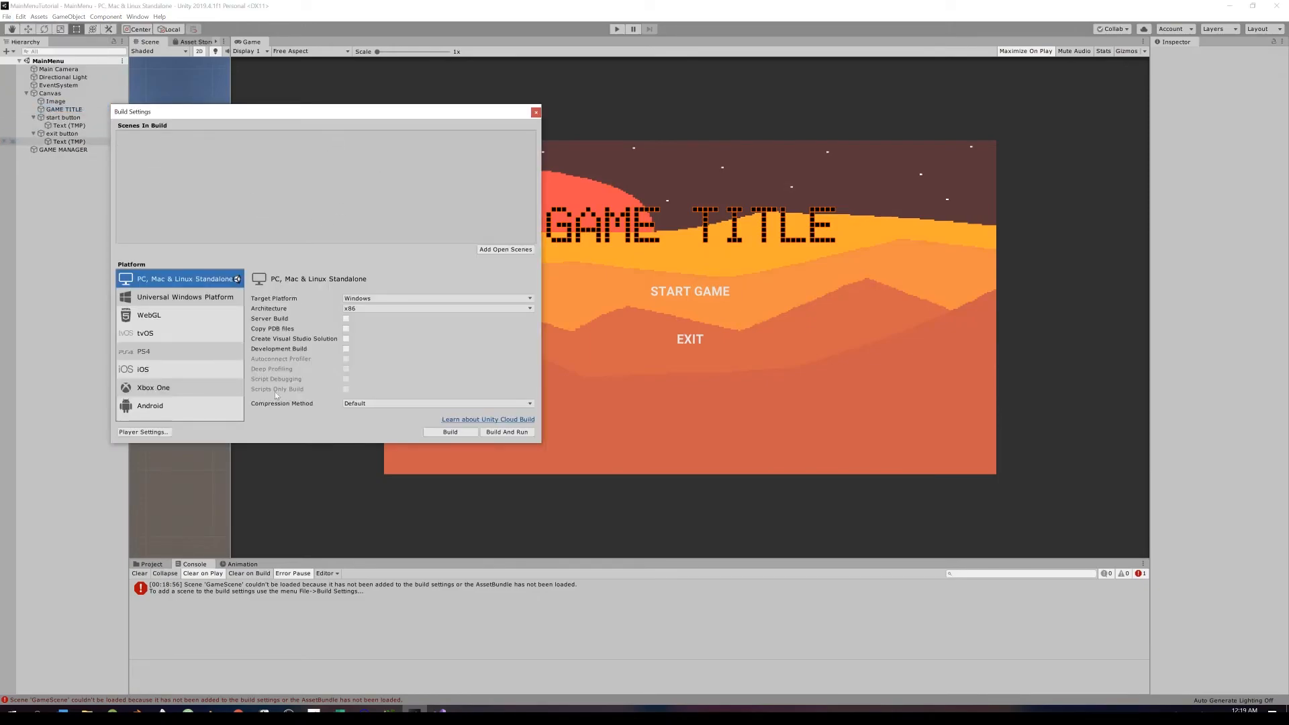
left_click(160, 566)
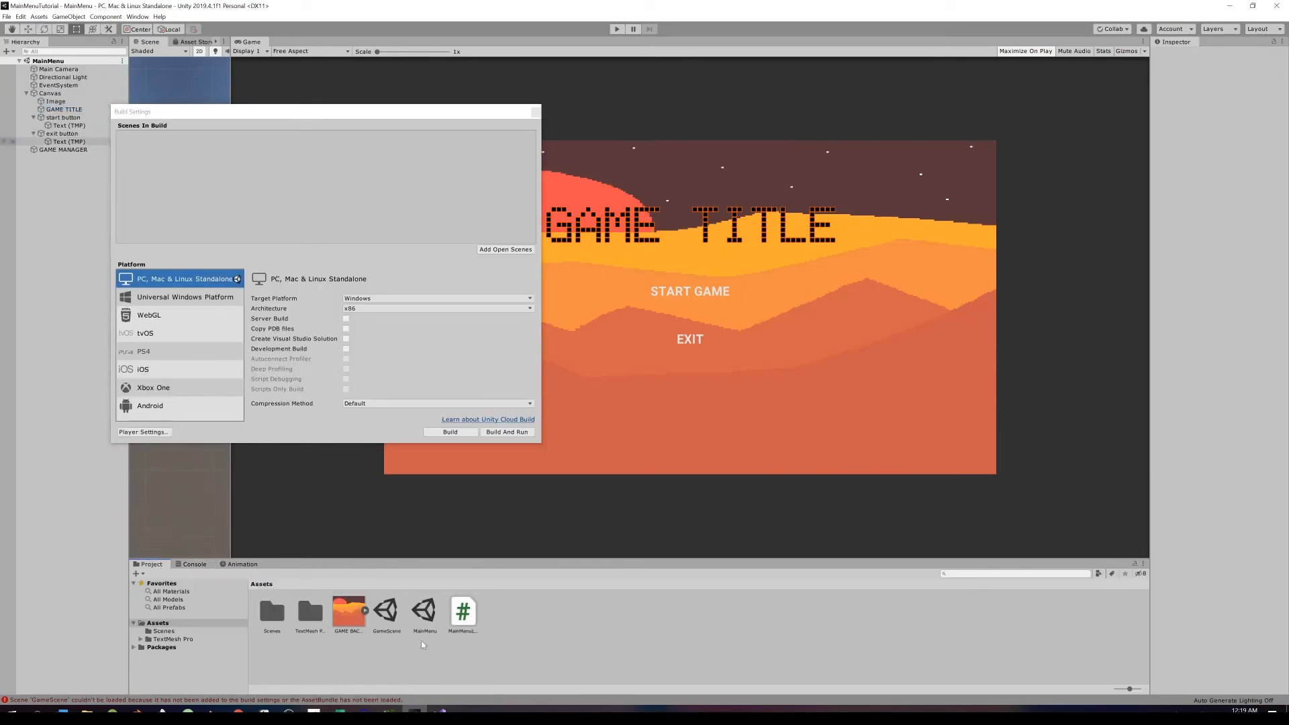
left_click_drag(390, 622, 346, 221)
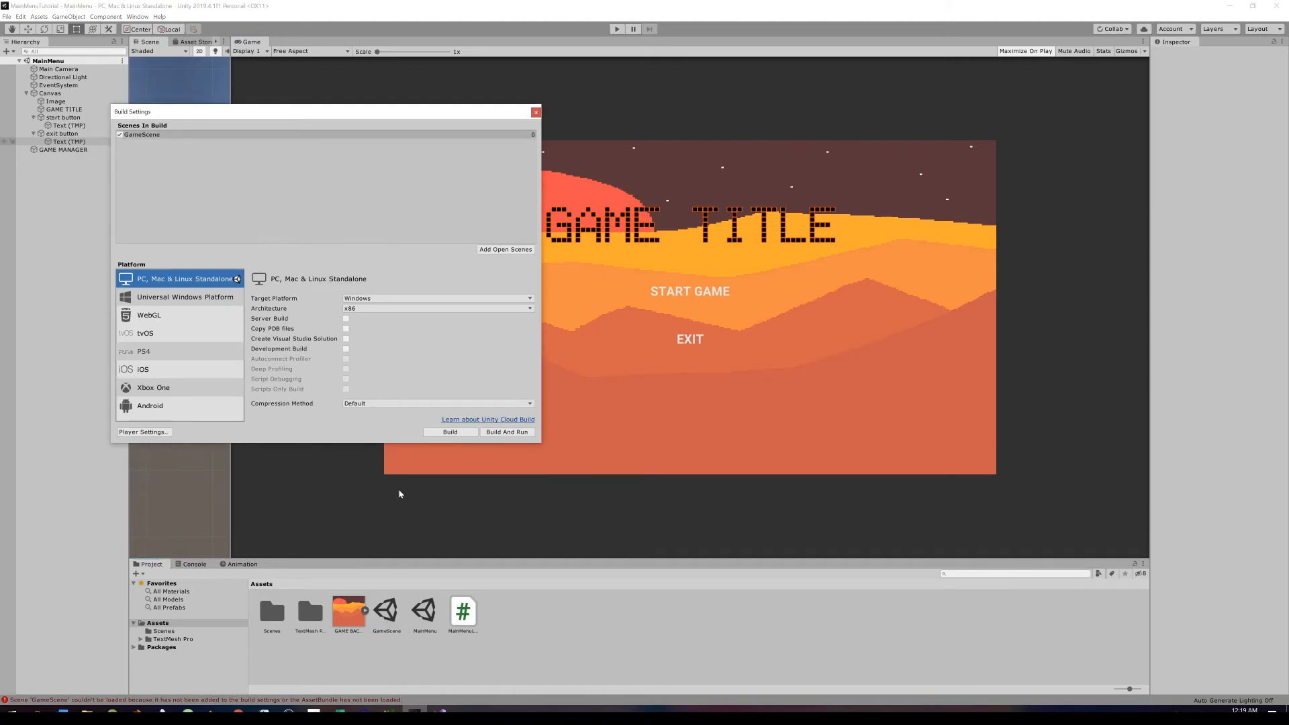
left_click_drag(433, 616, 299, 227)
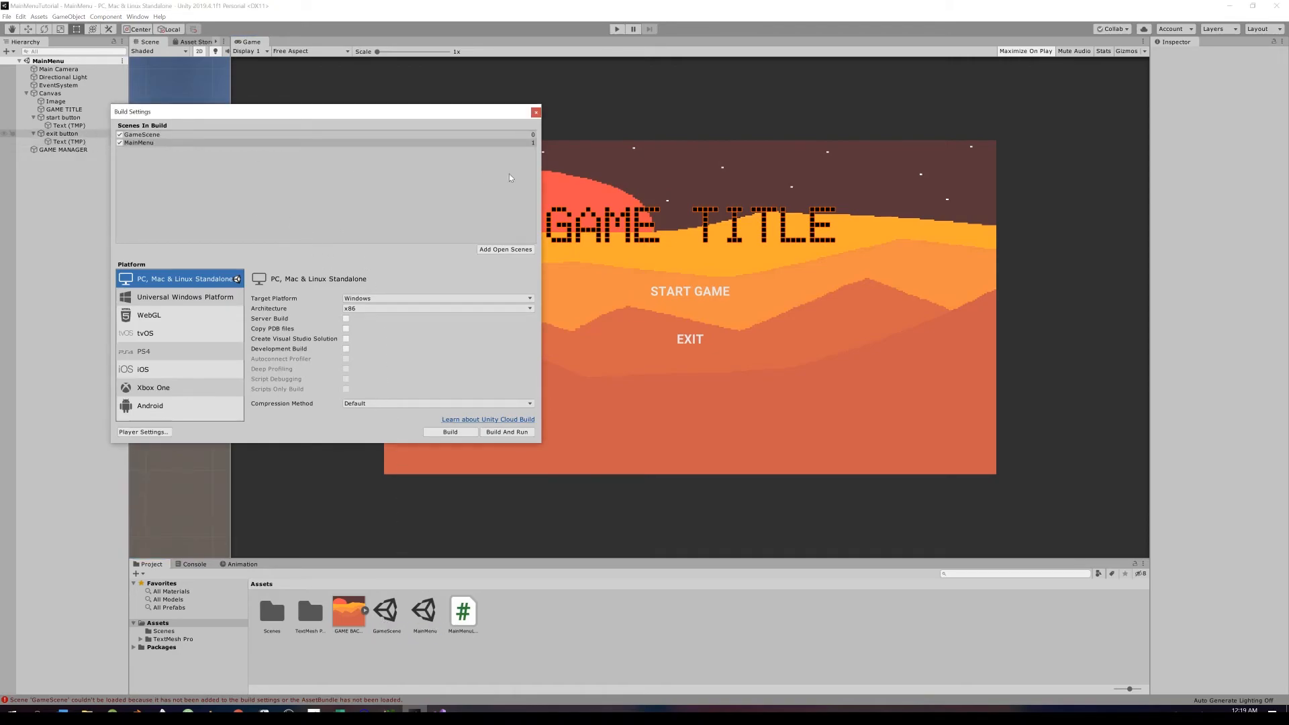
left_click(535, 113)
- Play the MainMenu scene again and test loading the game scene with START GAME
left_click(617, 28)
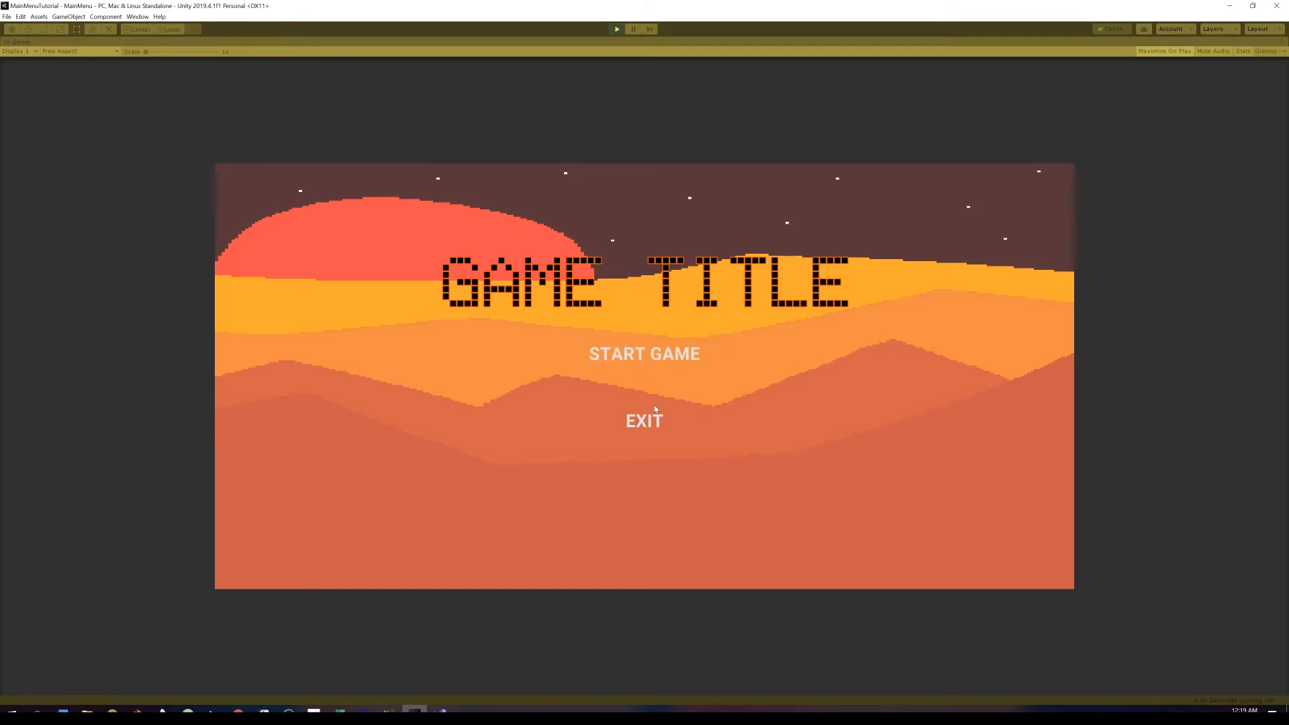
left_click(611, 357)
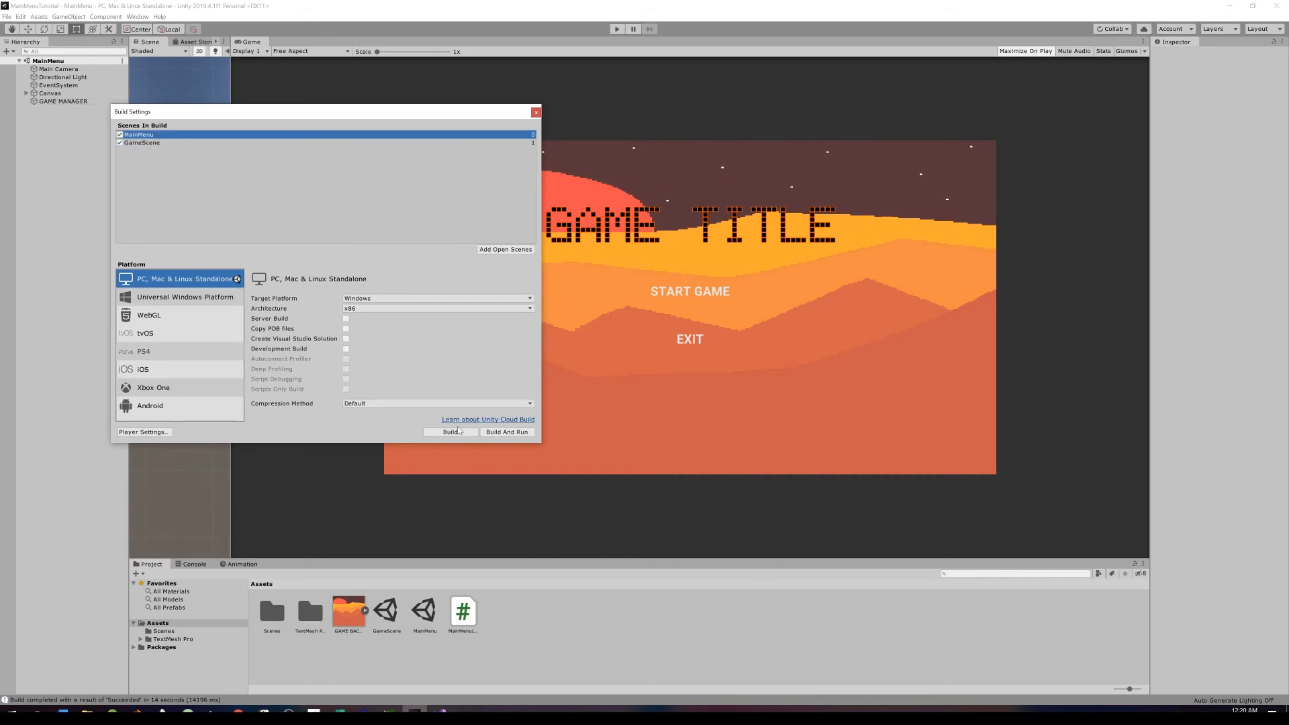
- Build and run the PC standalone game into the "game" folder and test its EXIT button
left_click(504, 432)
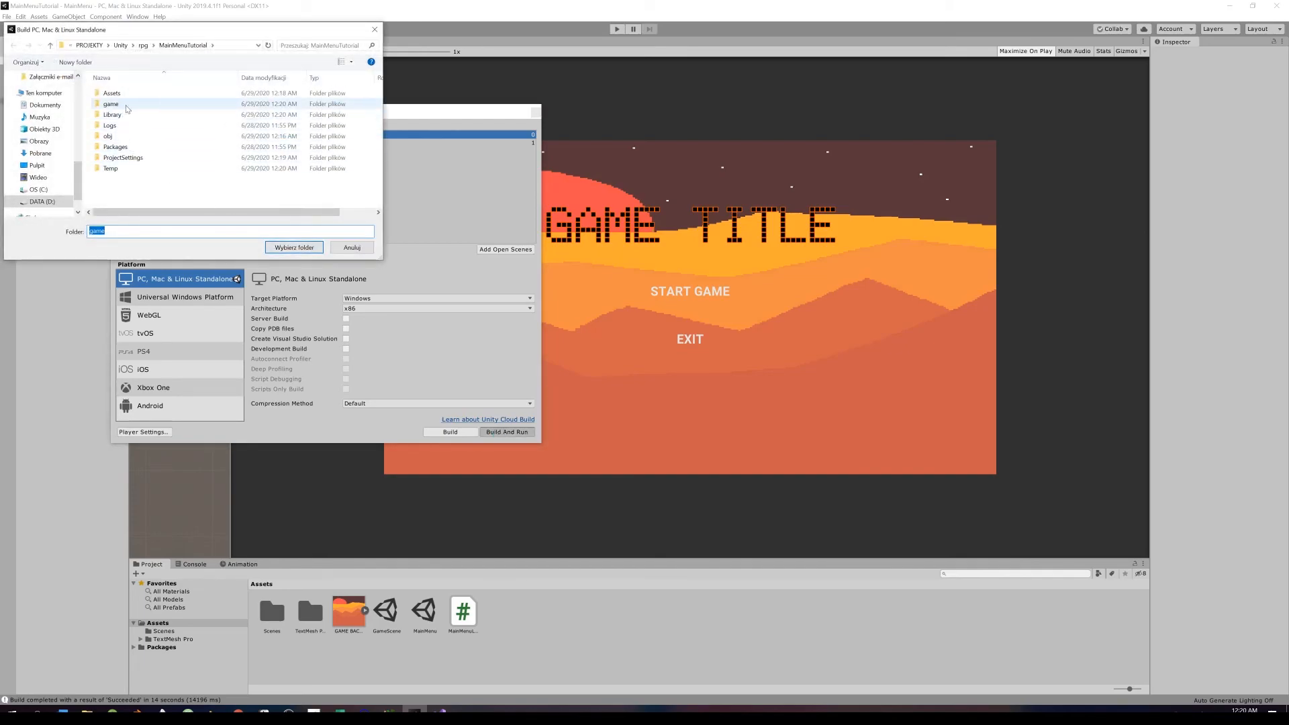
left_click(299, 246)
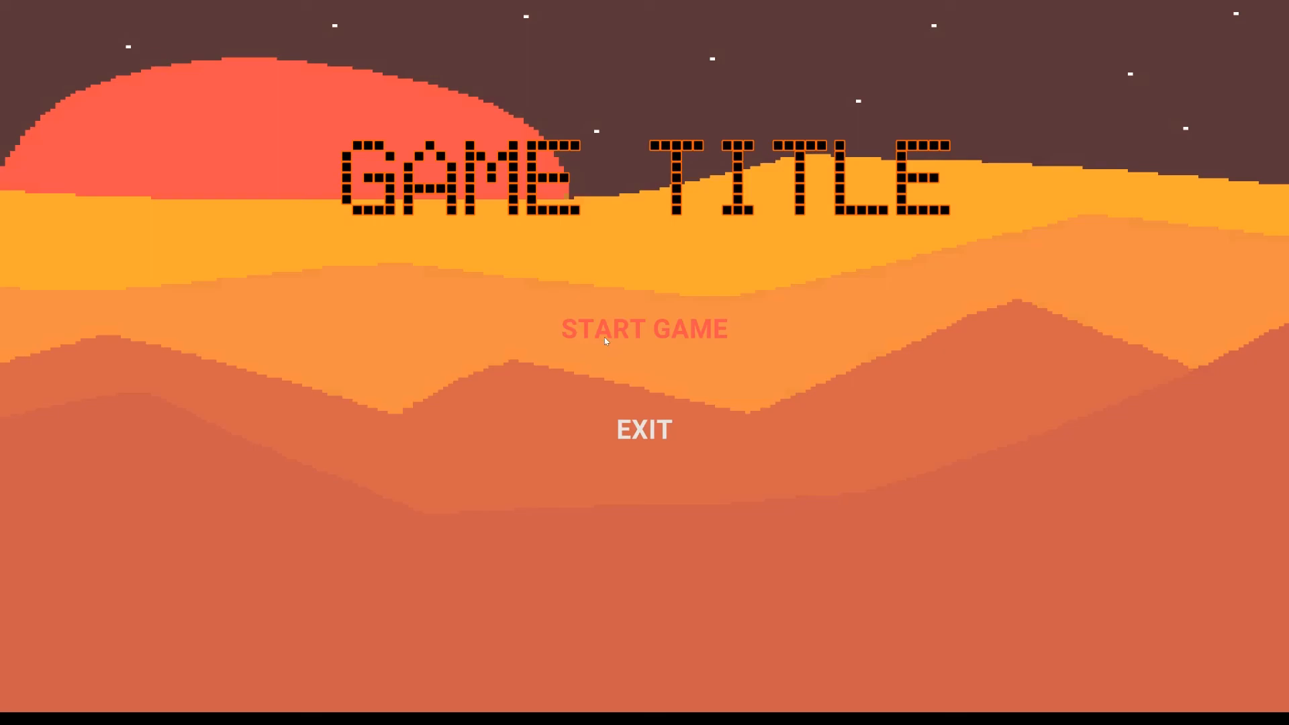
left_click(643, 433)
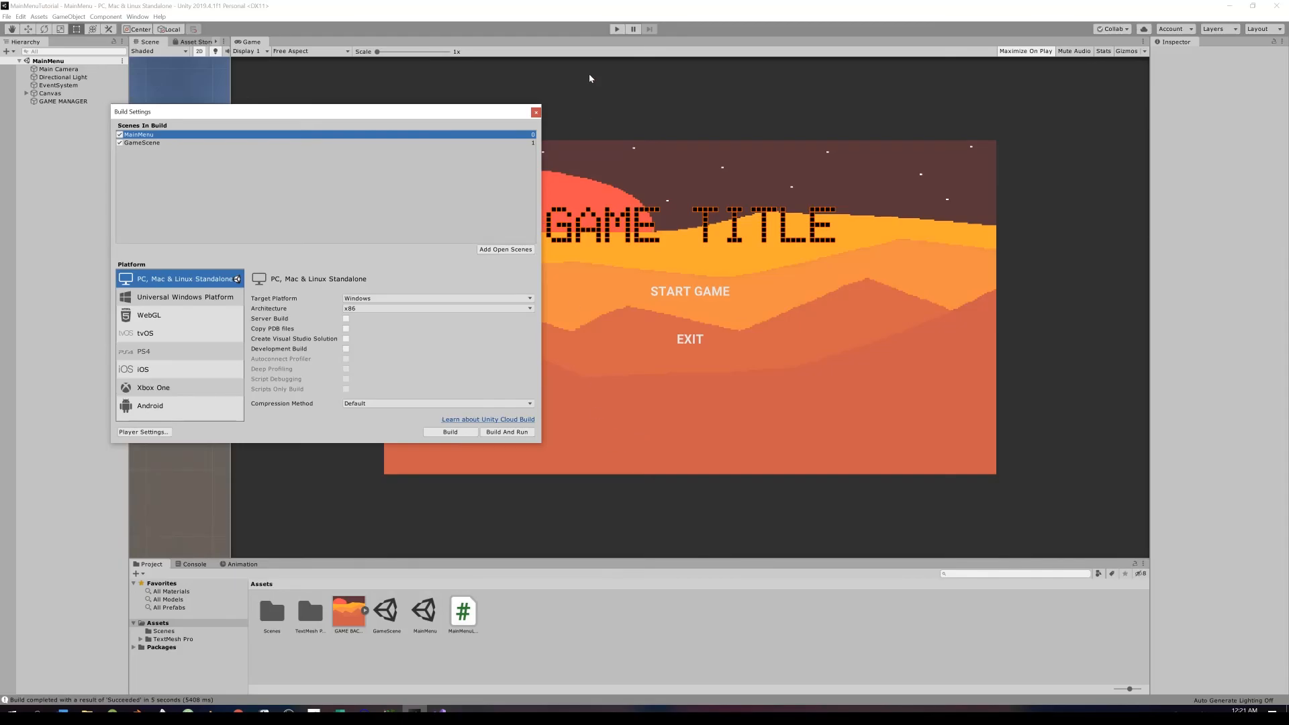
- Run the MainMenu scene in play mode to test the EXIT button inside the editor
left_click(616, 29)
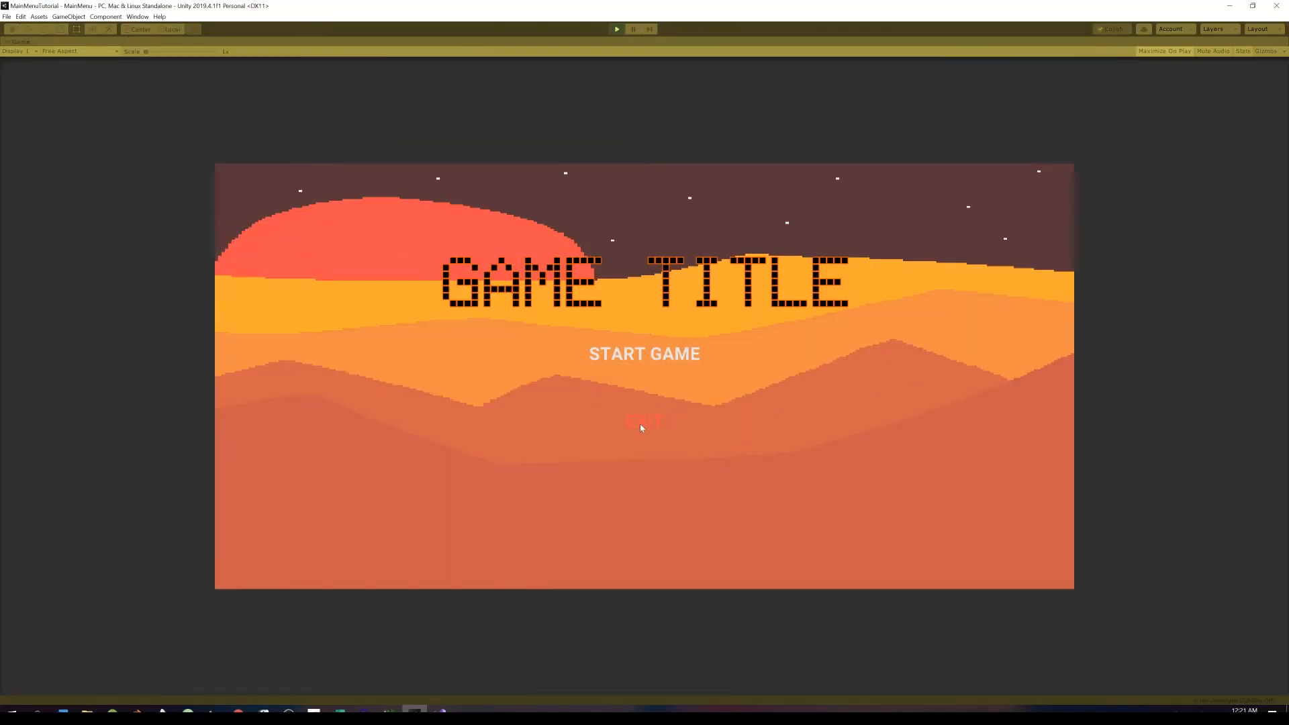